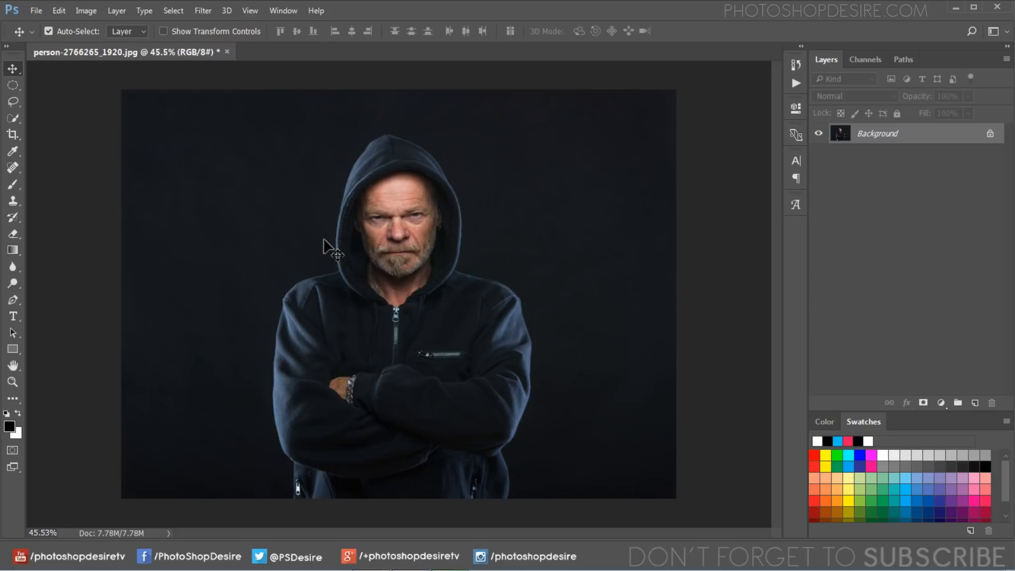
Select the dark background around the man with the Quick Selection tool and invert the selection to isolate him.
click(17, 115)
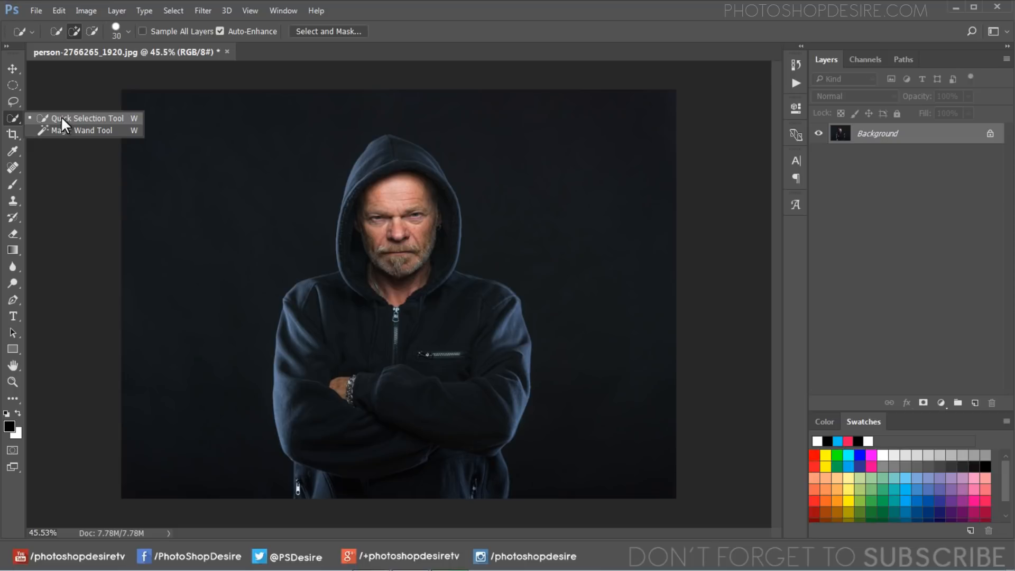
click(61, 117)
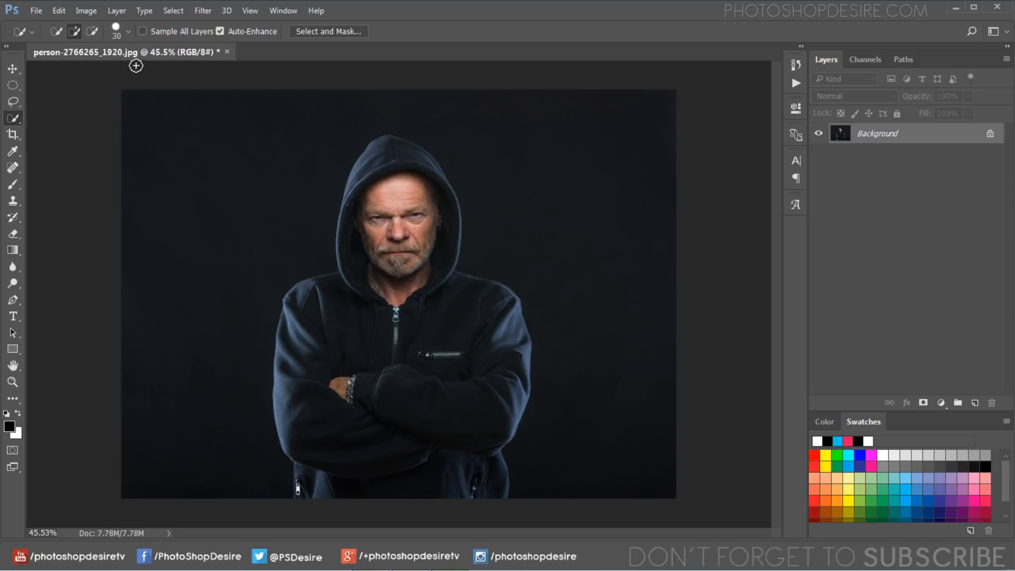
click(220, 31)
mouse_move(164, 479)
mouse_down()
mouse_move(181, 325)
mouse_move(177, 211)
mouse_move(399, 113)
mouse_move(657, 483)
mouse_move(612, 274)
mouse_move(594, 239)
mouse_up()
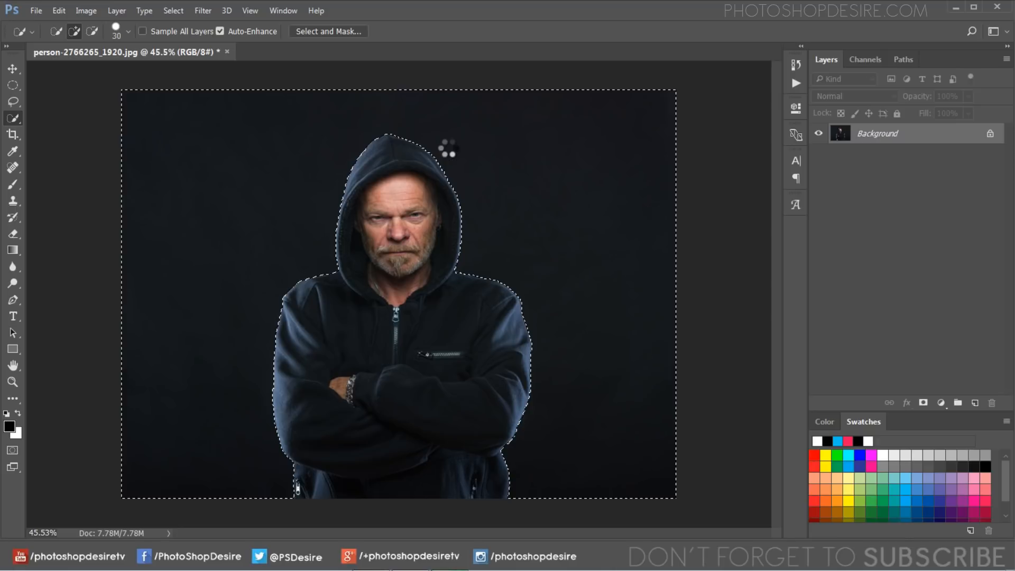
click(174, 11)
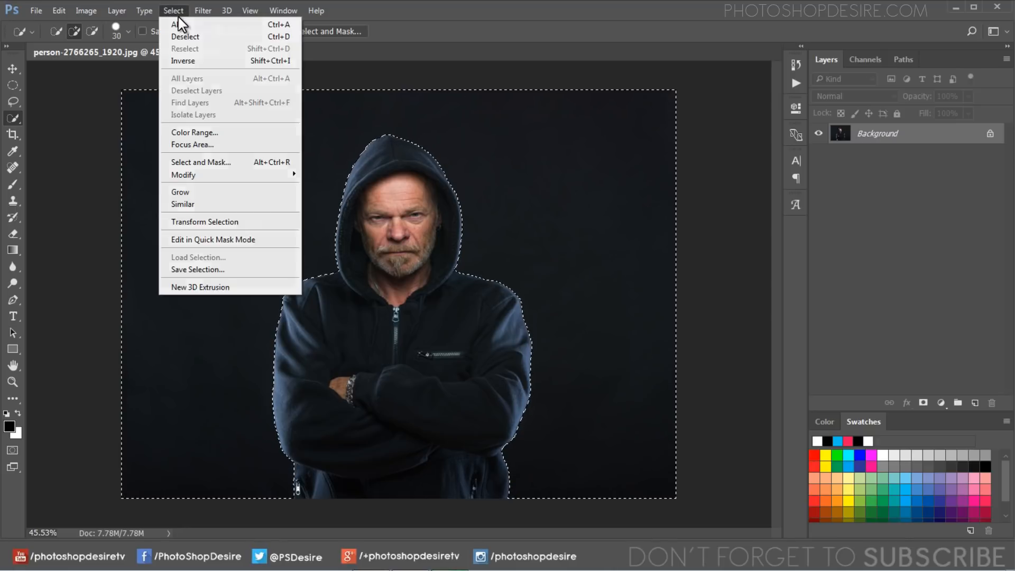
click(199, 62)
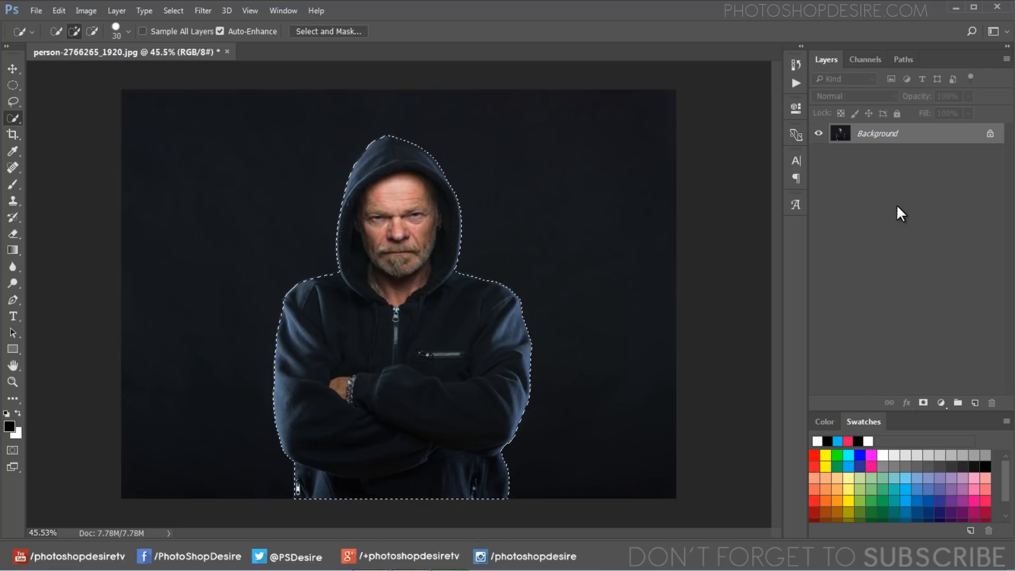
Copy the selected man to a new layer and rename that layer Cutout.
click(113, 10)
mouse_move(125, 24)
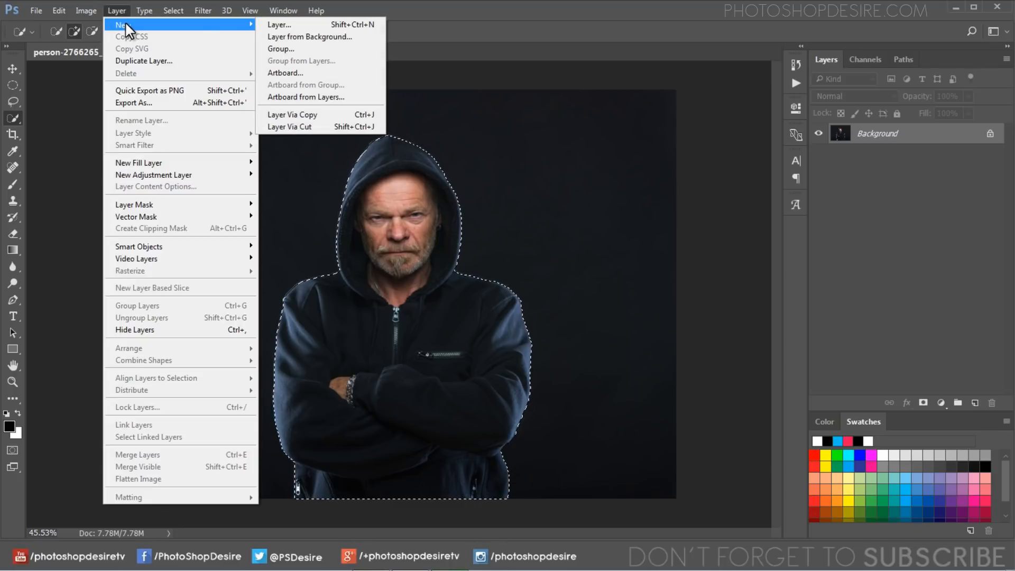
click(322, 117)
double_click(868, 135)
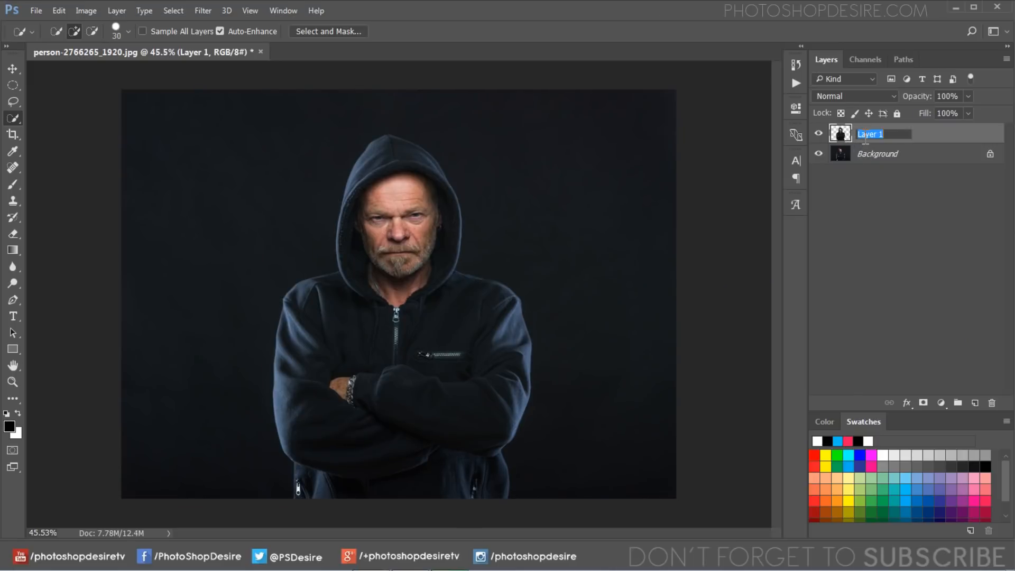
text(Cutout)
click(867, 202)
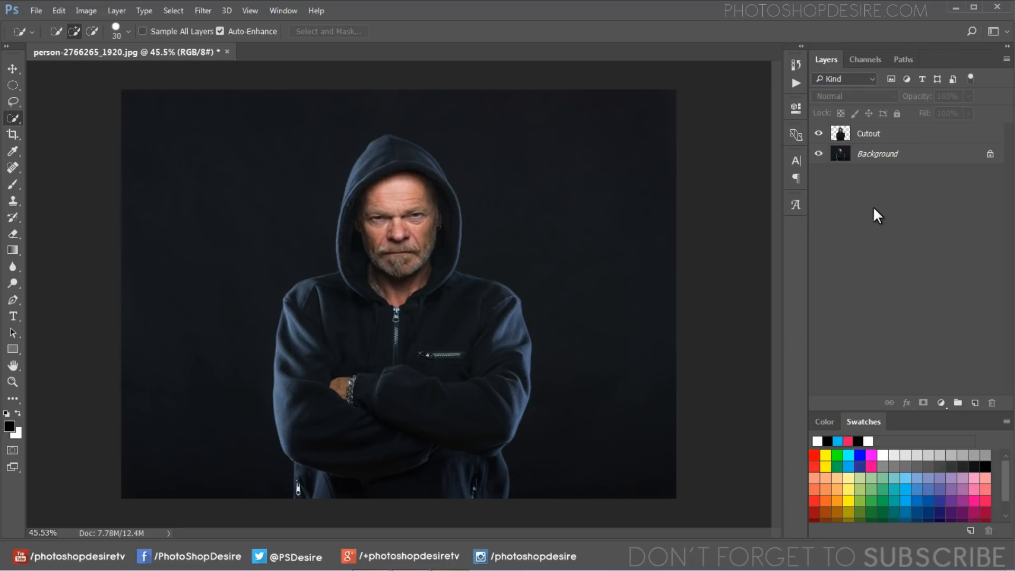
Convert the Cutout layer to a smart object and switch to the Move tool.
click(865, 139)
right_click(864, 134)
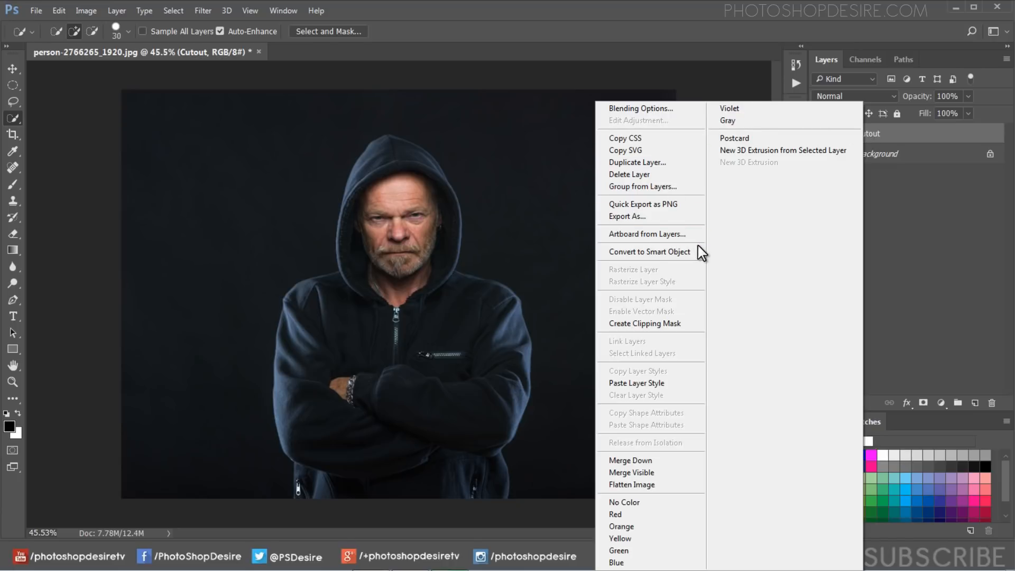
click(684, 252)
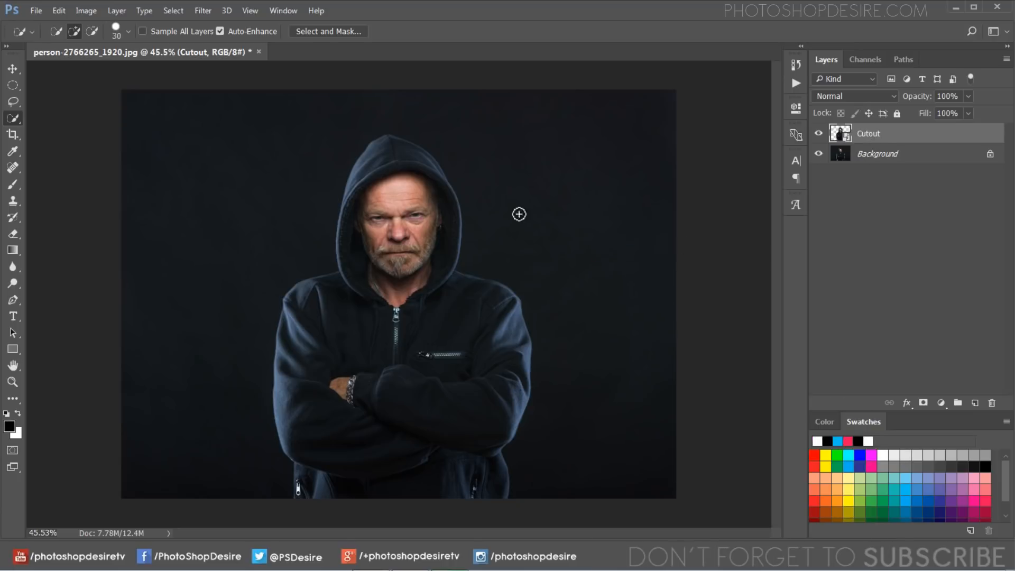
click(13, 68)
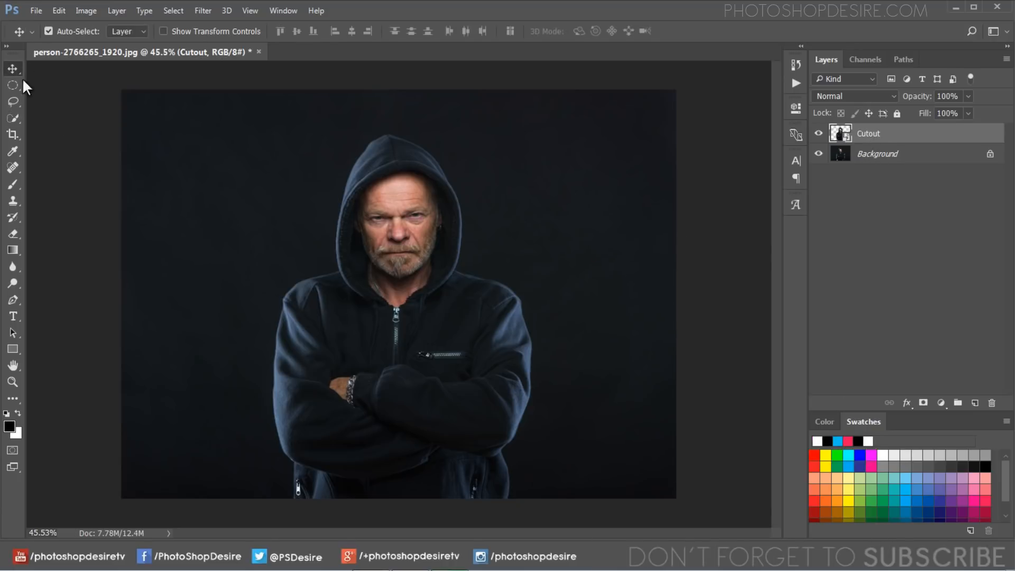
Apply a Gaussian Blur with a radius of 3.7 pixels to the Cutout layer.
click(204, 11)
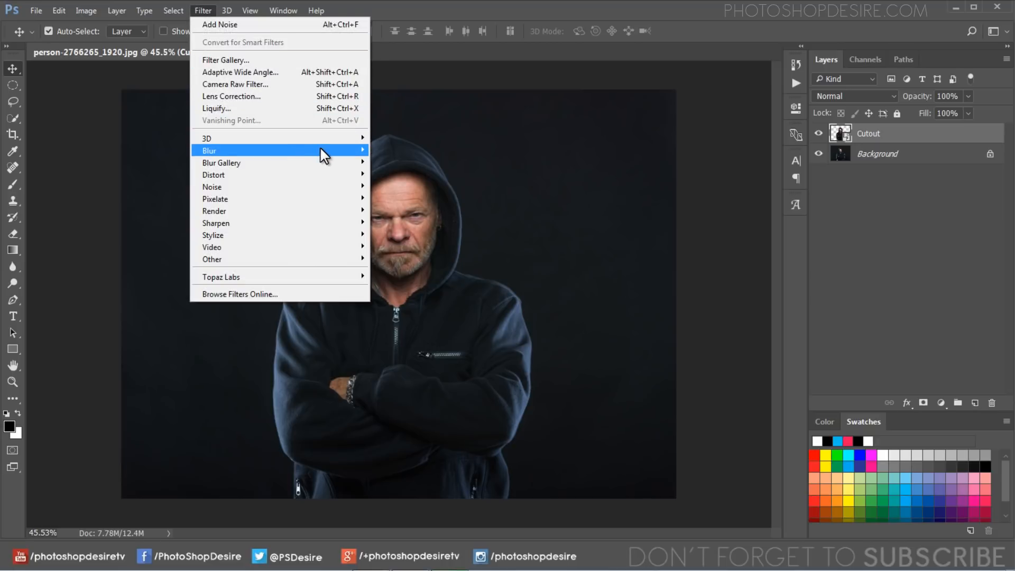
mouse_move(324, 155)
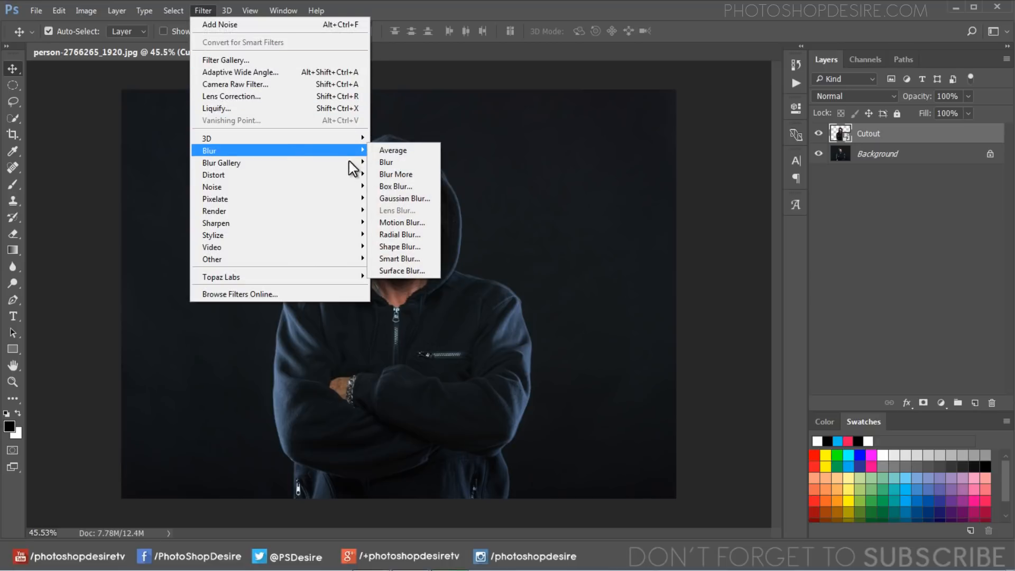
click(405, 198)
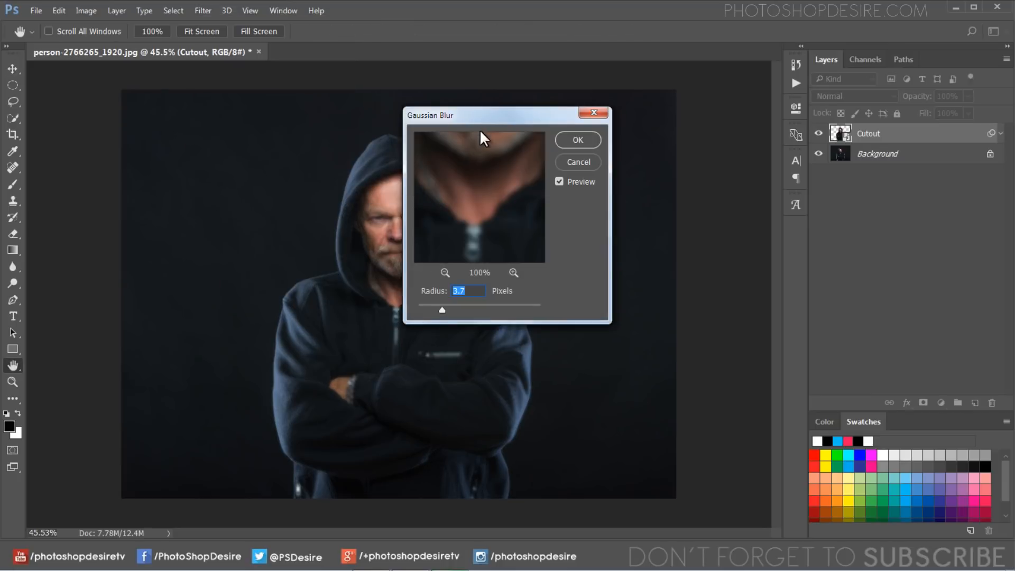
drag(480, 116, 660, 114)
click(650, 290)
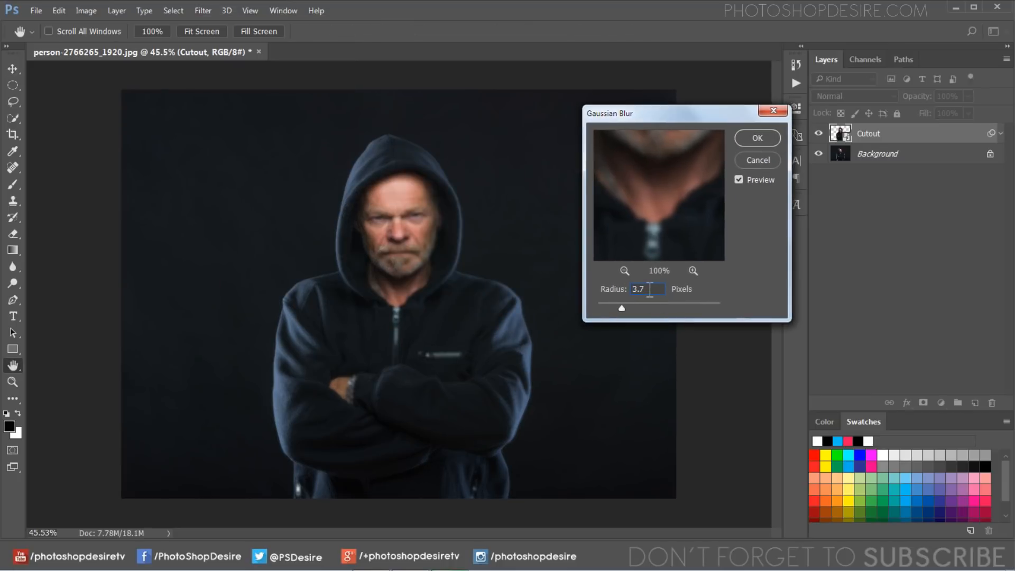
click(756, 138)
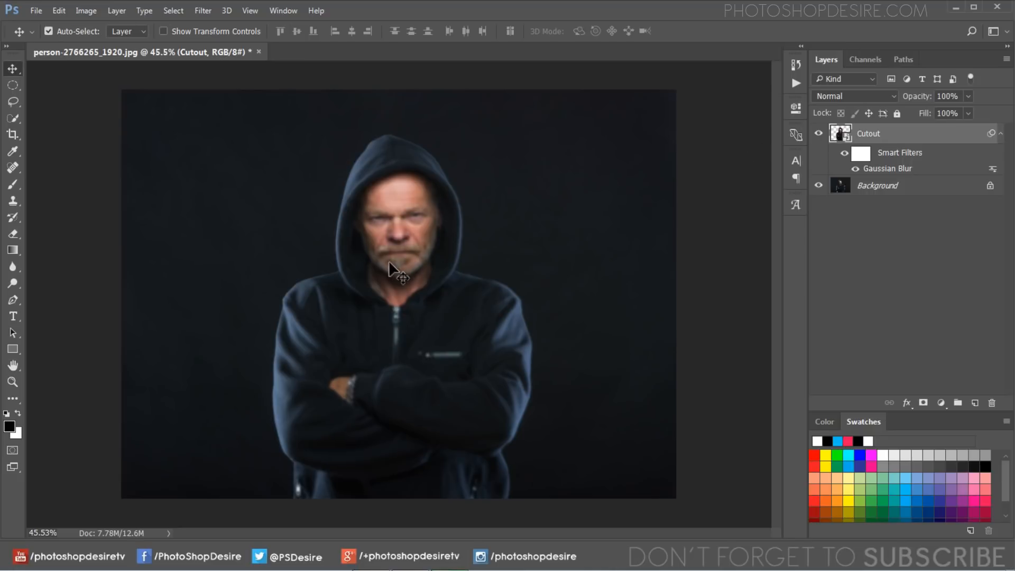
Apply Glowing Edges to the Cutout layer with edge width 2, edge brightness 20 and smoothness 11, and compare the image with the layer hidden and shown.
click(204, 11)
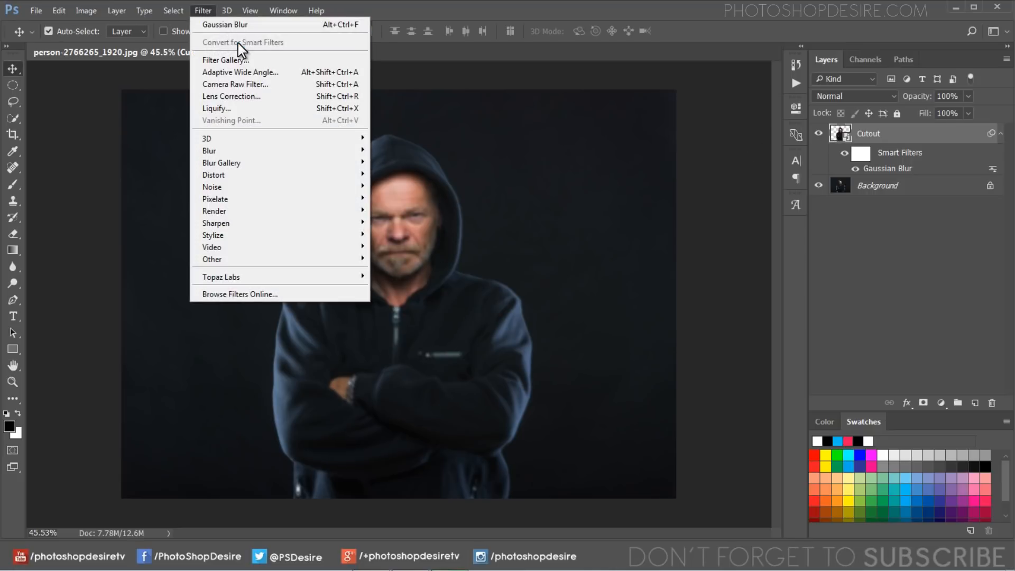
click(246, 61)
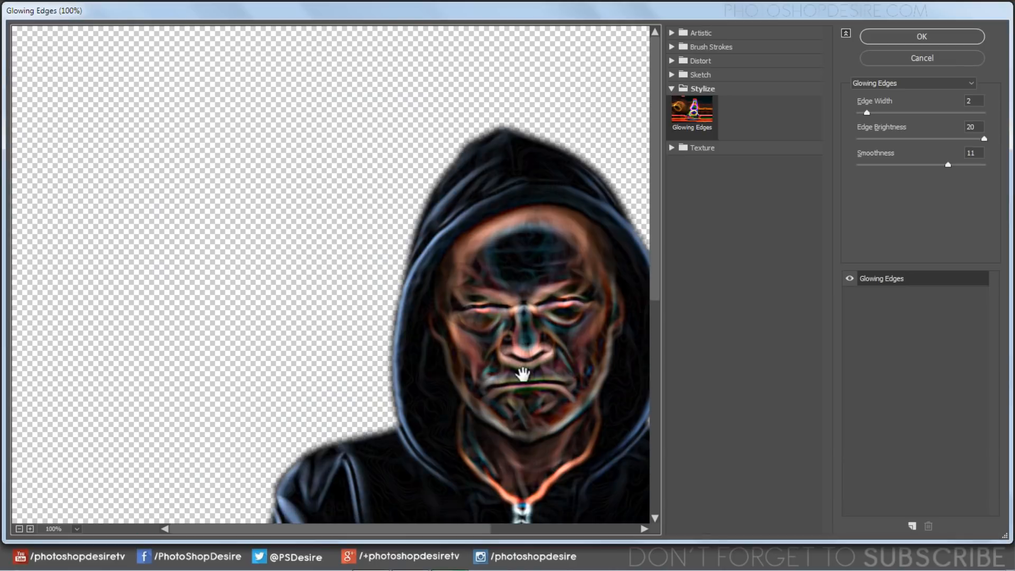
drag(524, 375, 389, 295)
click(19, 529)
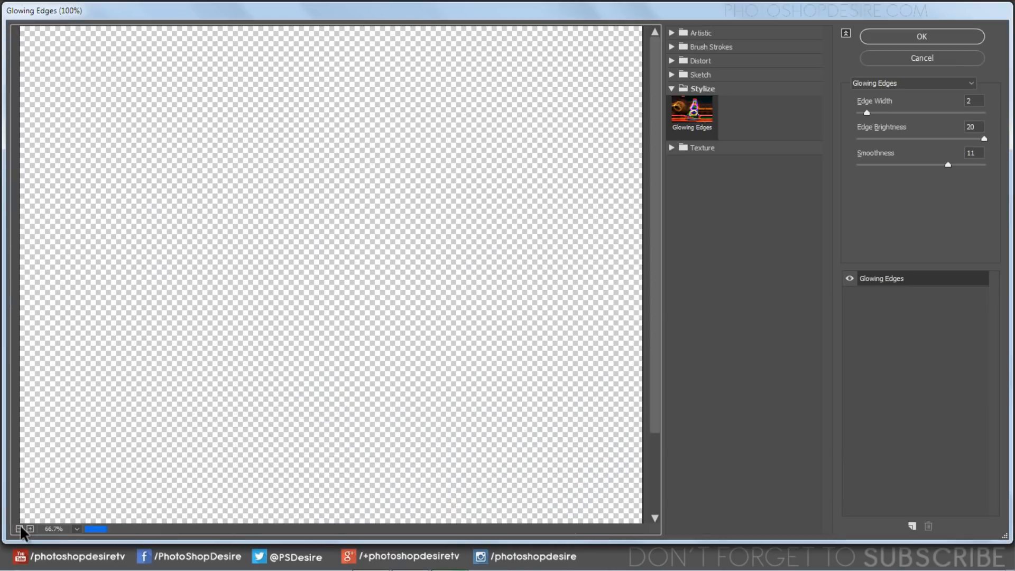
click(19, 528)
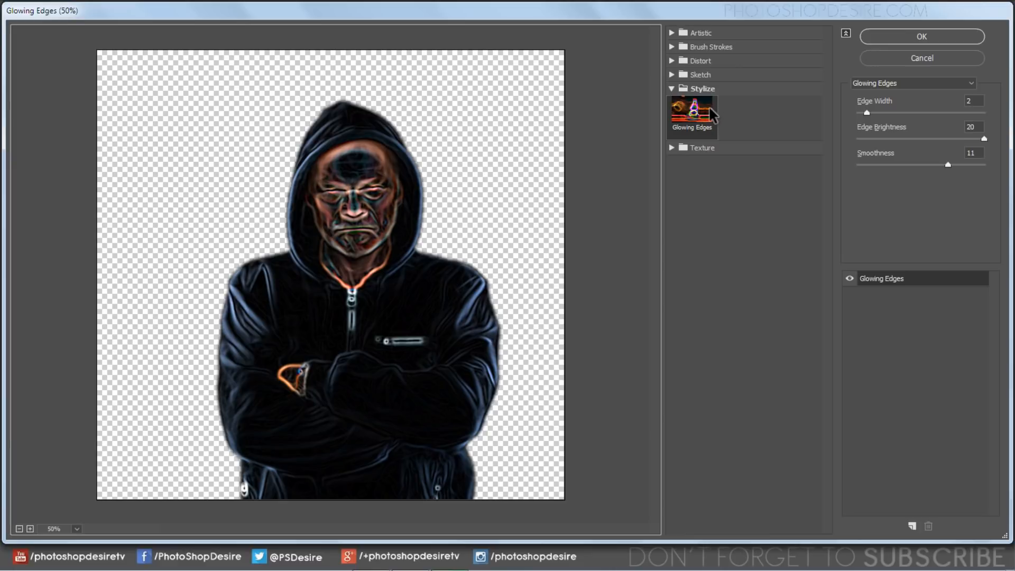
click(710, 111)
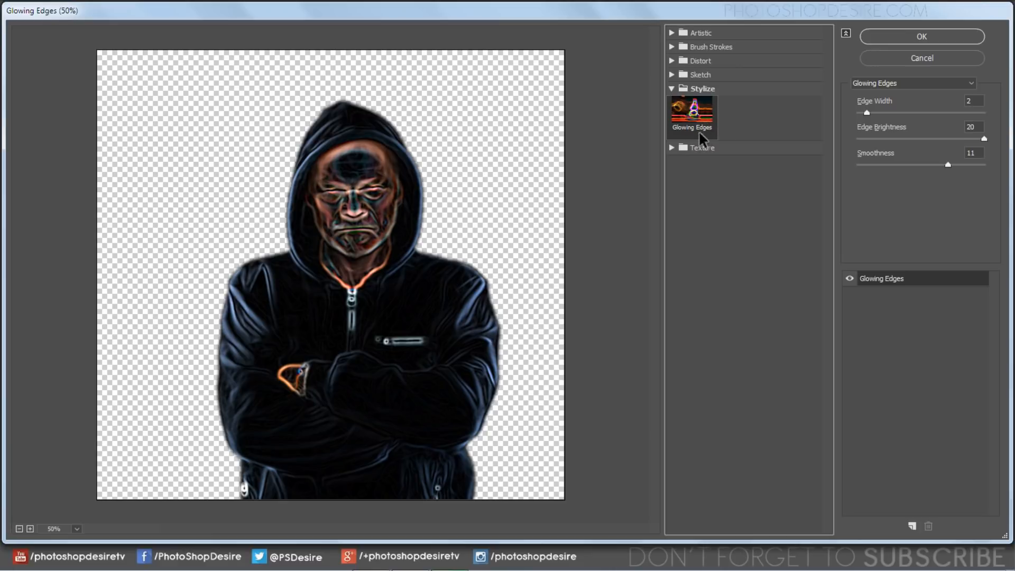
click(976, 100)
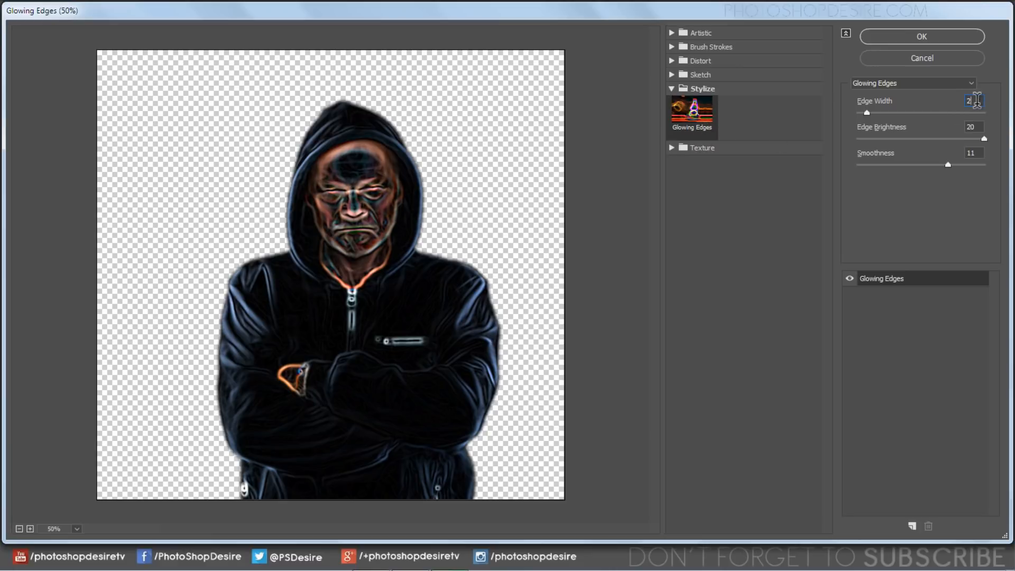
click(978, 127)
click(922, 36)
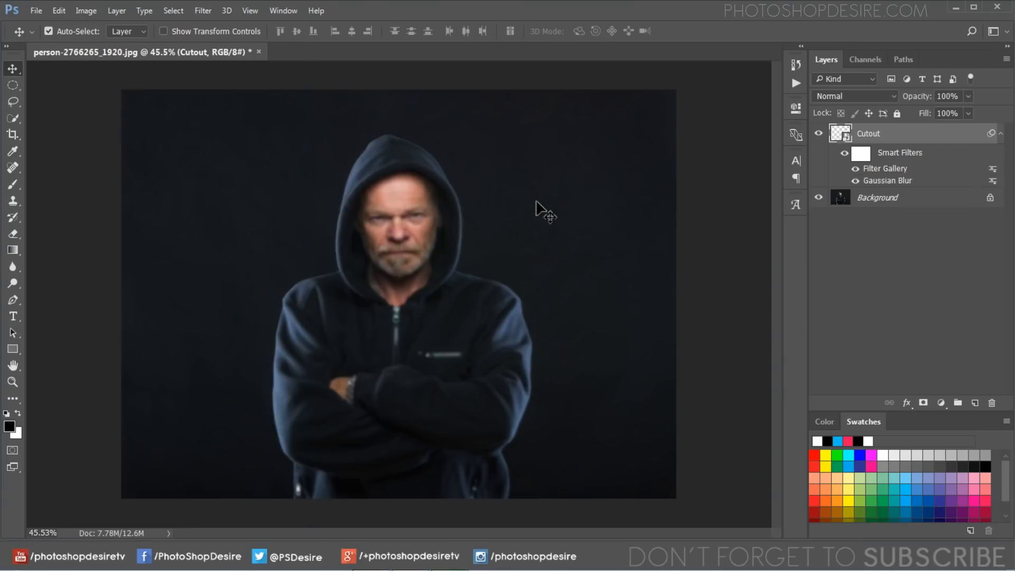
click(819, 134)
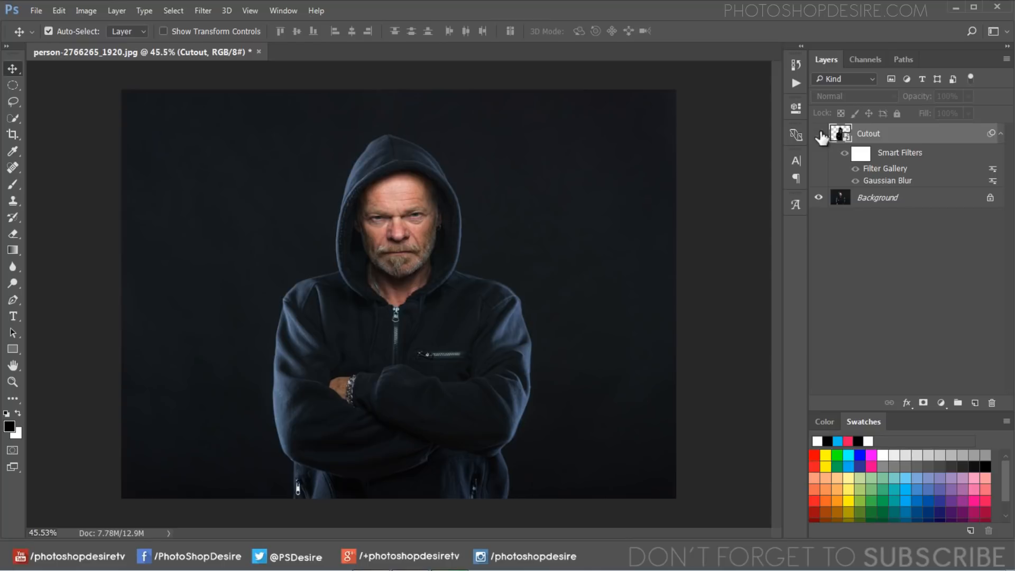
click(819, 134)
click(820, 134)
click(819, 134)
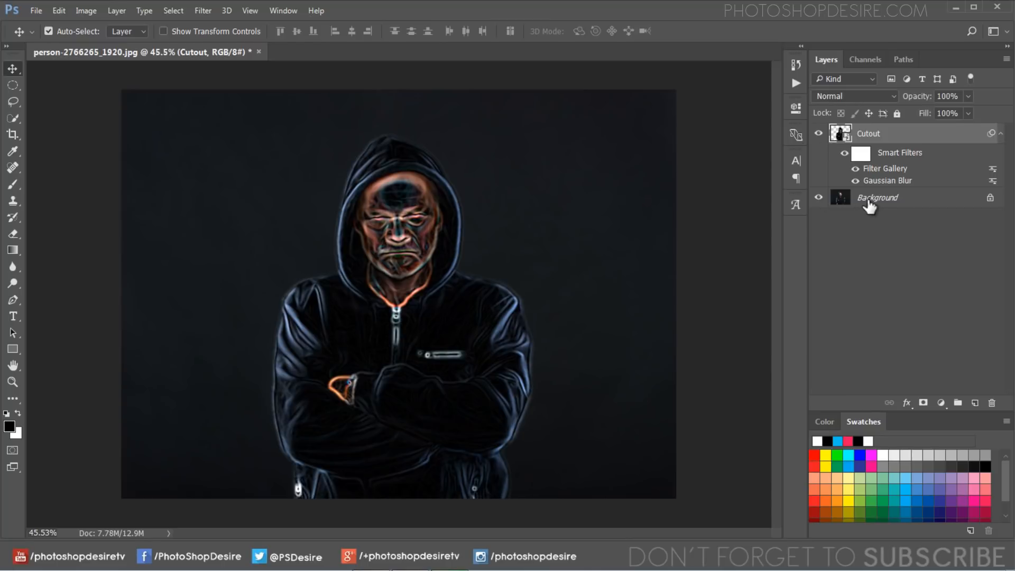
Load the Cutout layer's outline as a selection and add a Foreground to Transparent gradient fill layer above the Background.
click(869, 204)
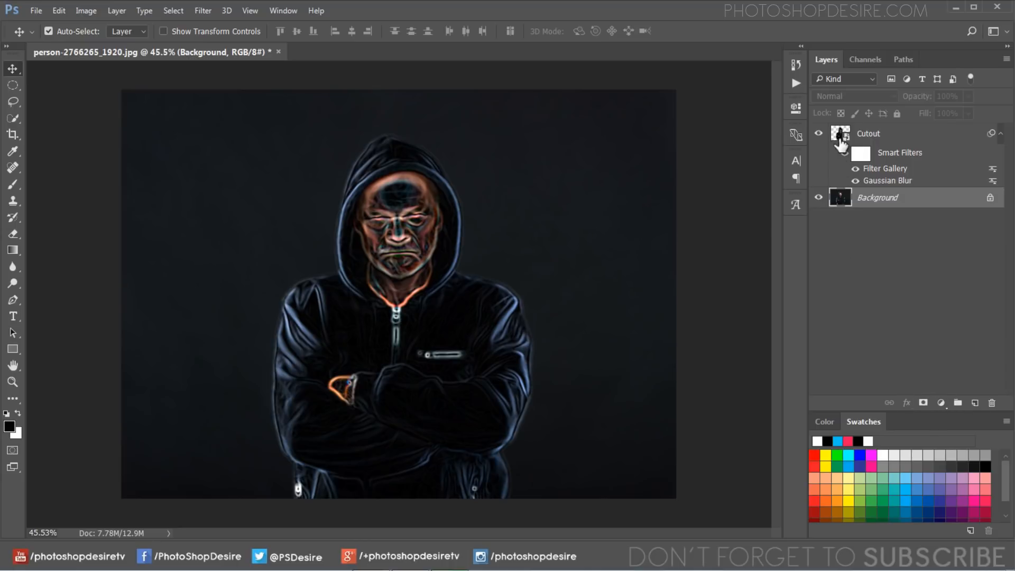
key(ctrl)
ctrl+click(840, 139)
click(942, 404)
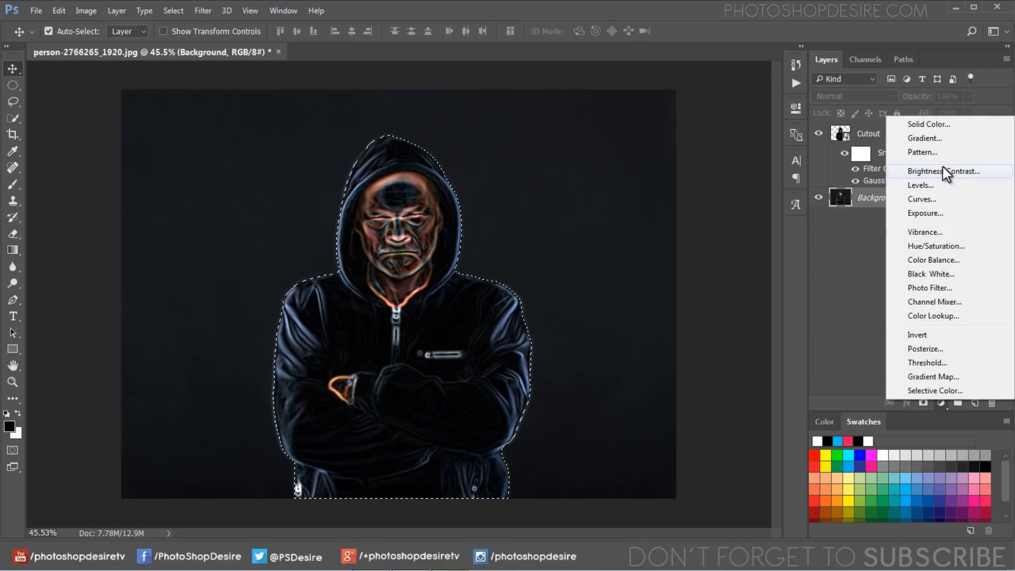
click(926, 138)
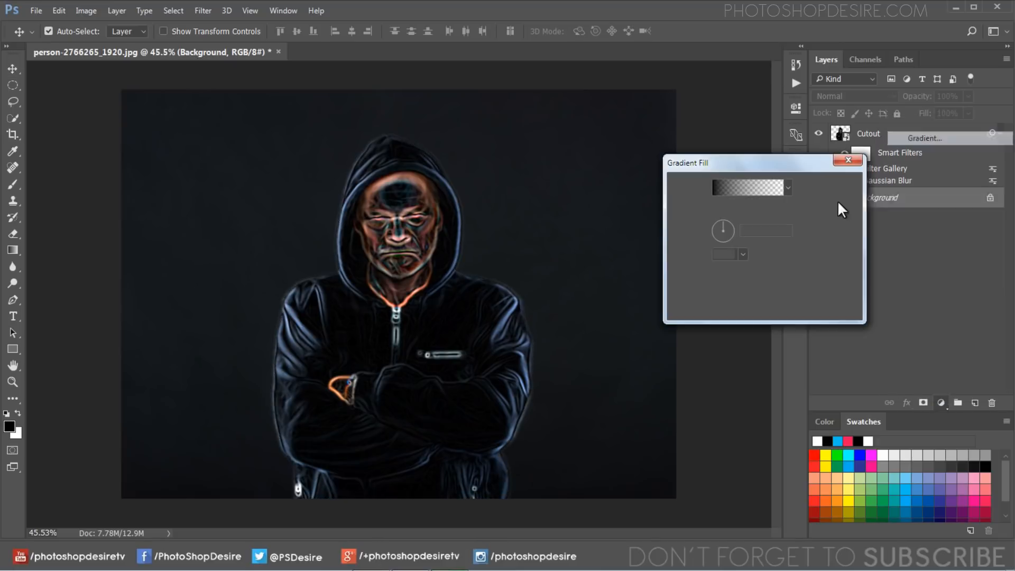
click(744, 189)
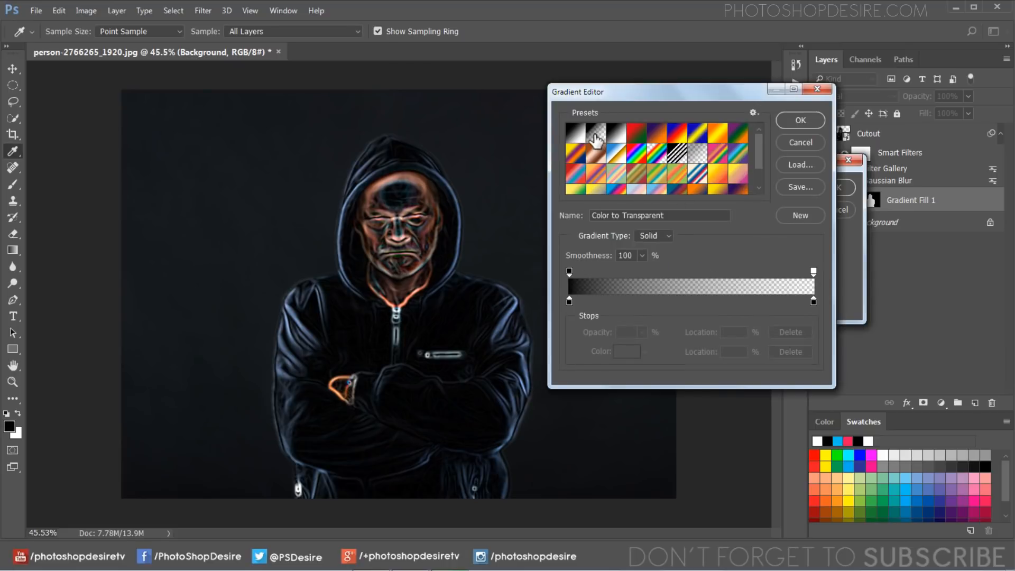
click(596, 140)
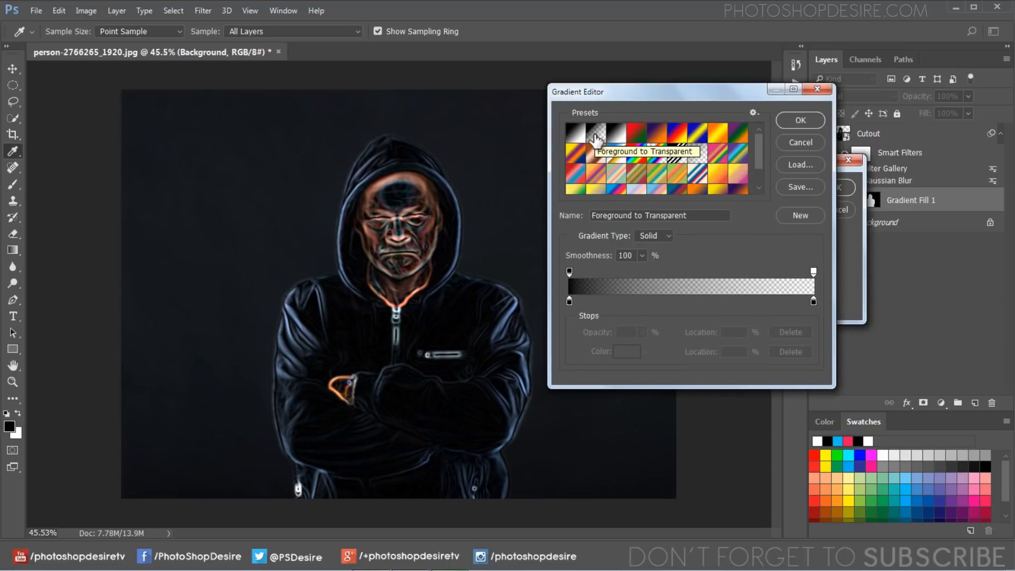
click(796, 121)
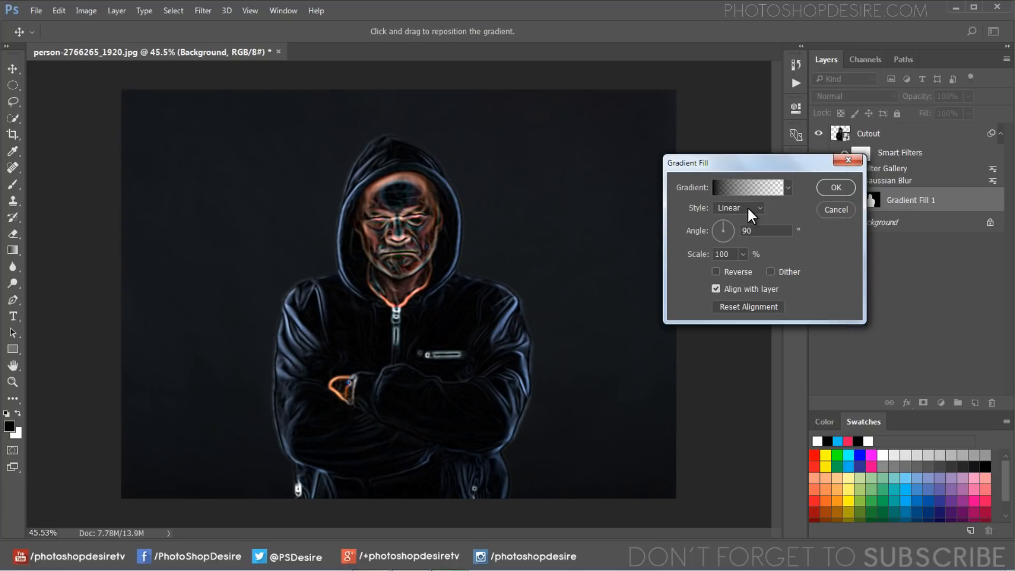
Set the gradient fill to Linear style with an angle of 180° and a scale of 32%.
click(748, 209)
click(743, 220)
key(Tab)
text(180)
double_click(735, 257)
text(32)
click(824, 188)
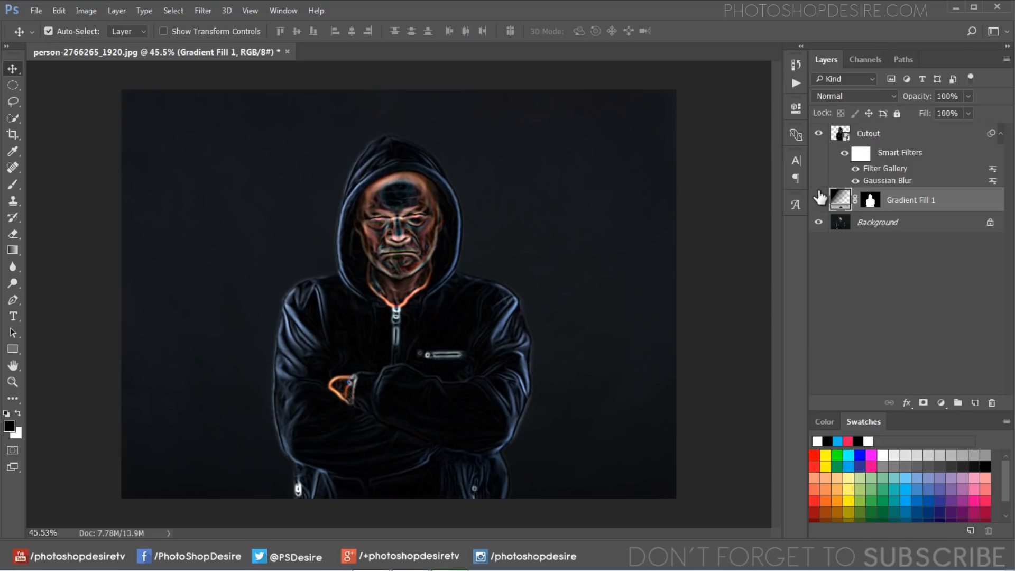
Check the gradient with the Cutout layer hidden and shown, and clip the Cutout layer to the gradient fill layer.
click(818, 134)
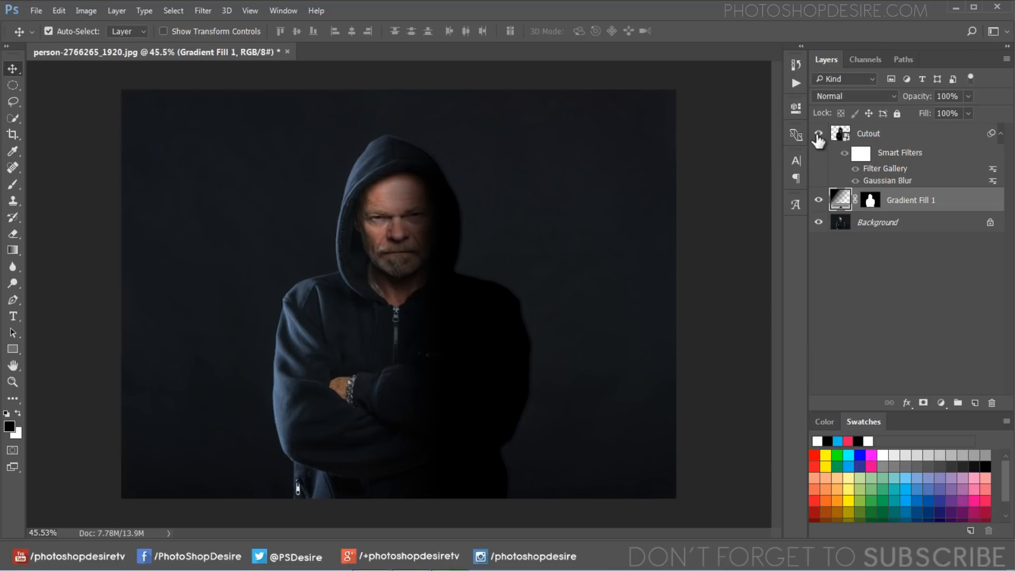
click(818, 134)
click(819, 136)
click(818, 134)
right_click(875, 130)
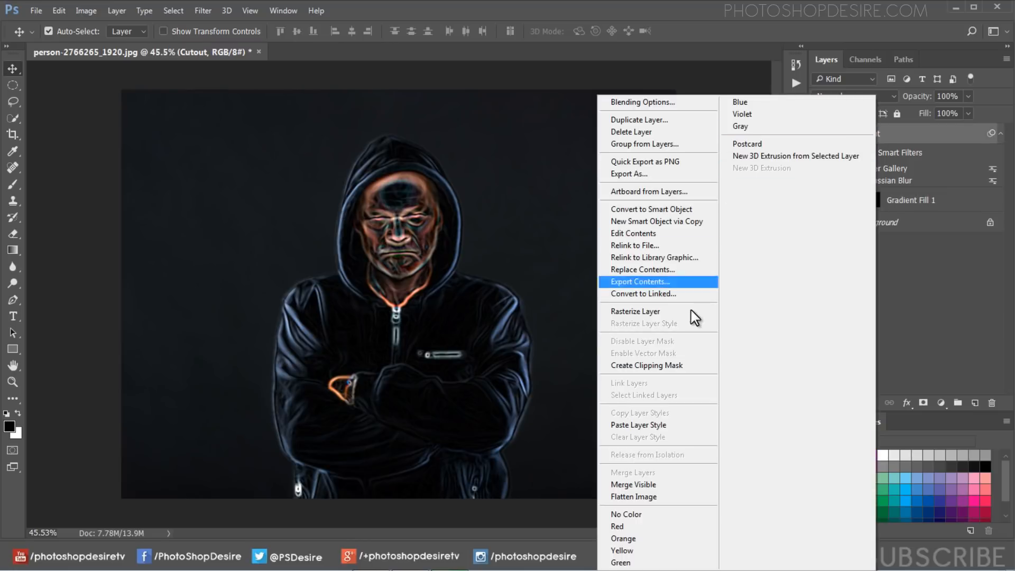
click(699, 365)
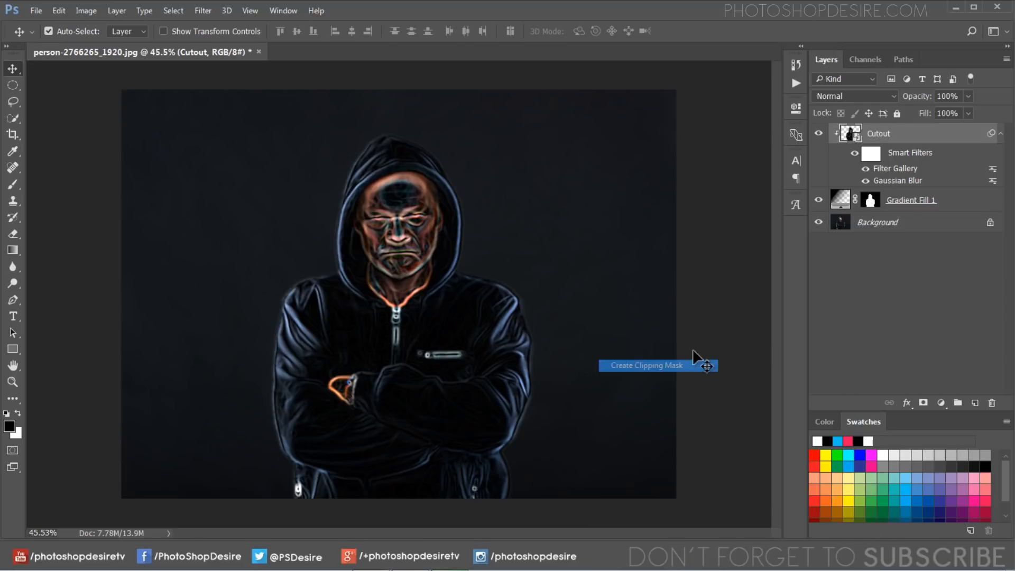
Compare the image with the Cutout layer hidden and shown, and rename the gradient fill layer Light Direction.
click(819, 134)
click(819, 134)
click(819, 134)
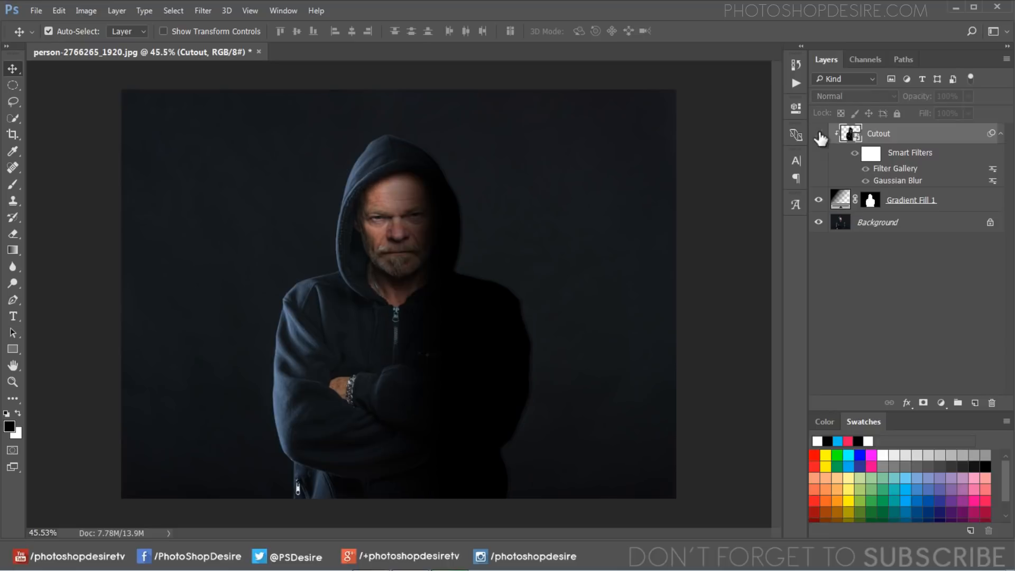
click(819, 134)
double_click(908, 201)
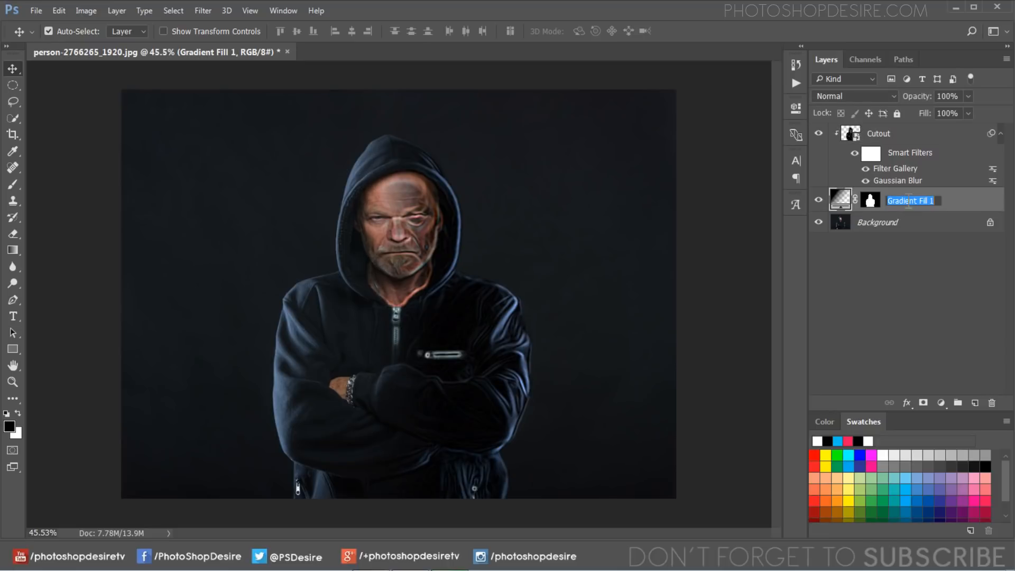
text(Light Direction)
click(871, 297)
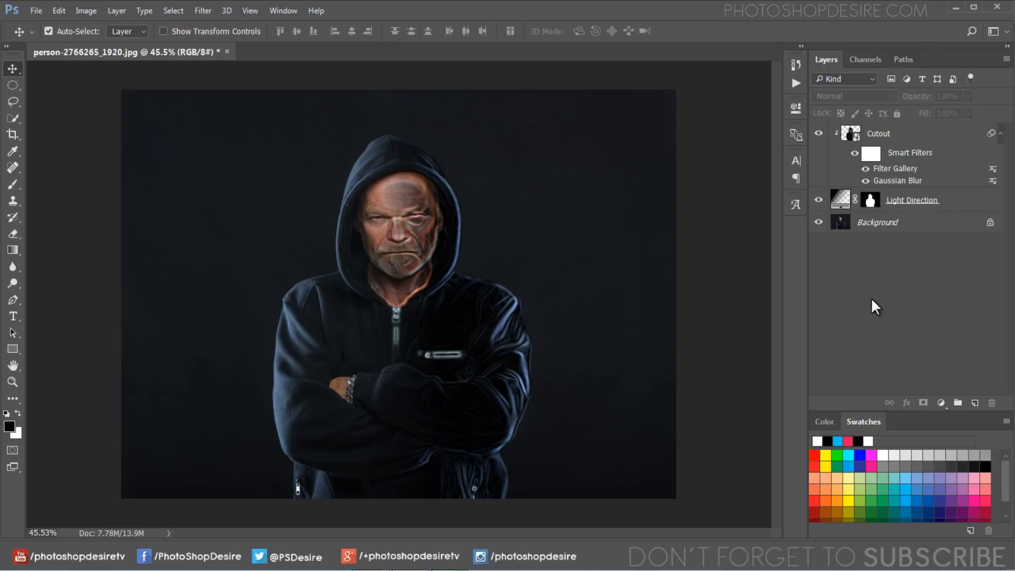
Add a Levels adjustment layer above the Cutout layer and clip it to the layers below.
click(877, 139)
scroll(439, 251, up, 2)
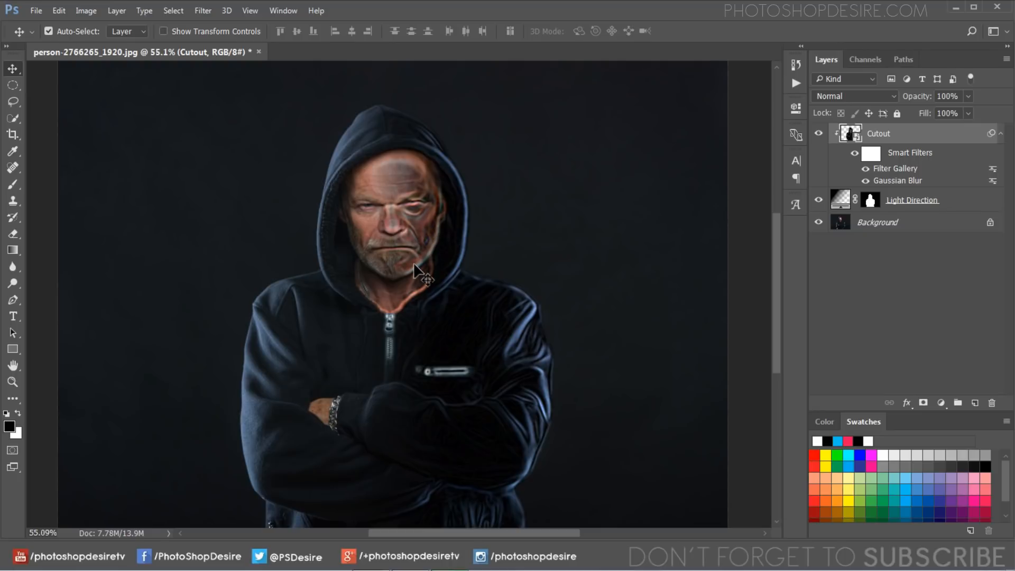
scroll(414, 264, down, 1)
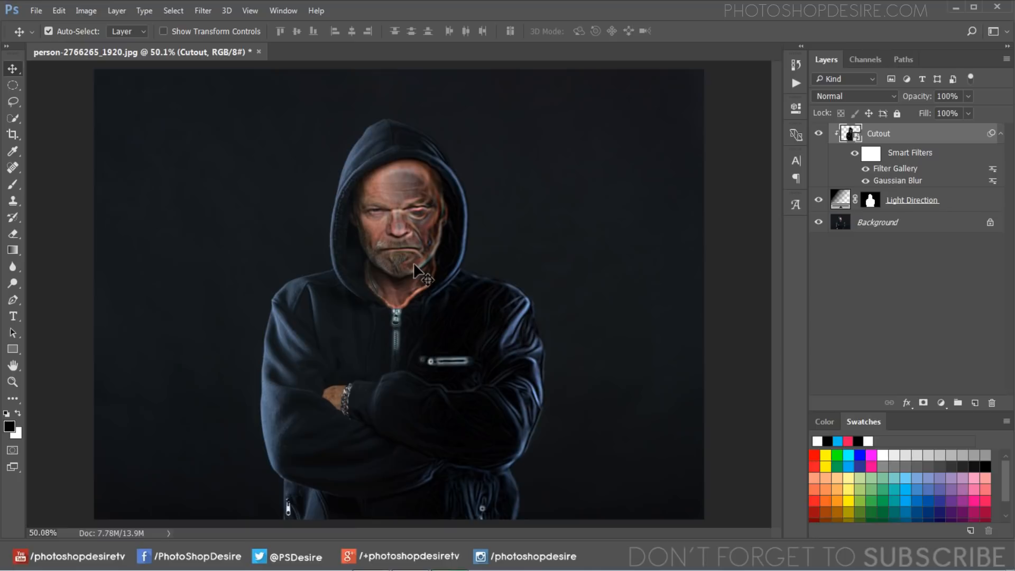
click(940, 403)
click(940, 193)
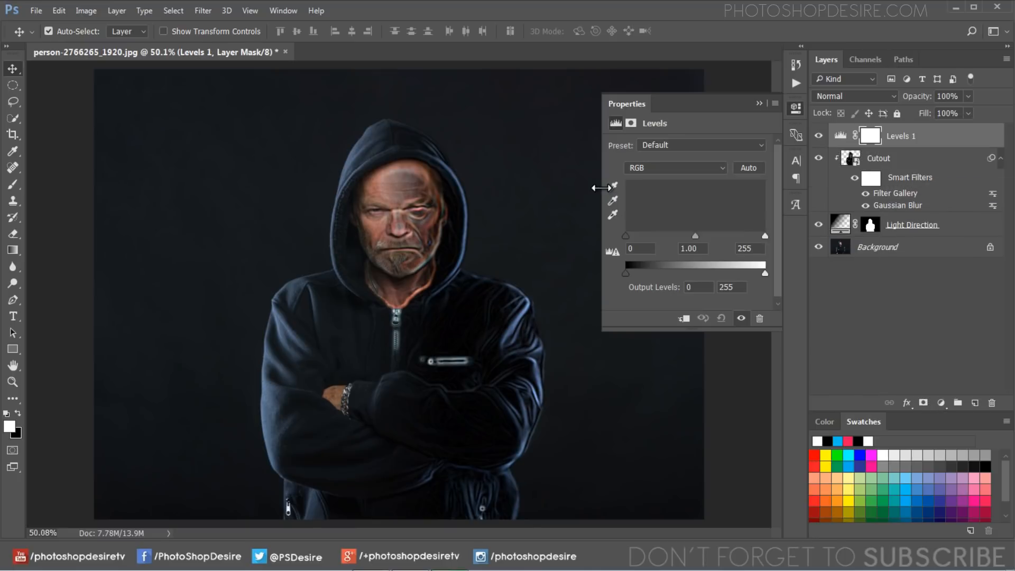
click(684, 318)
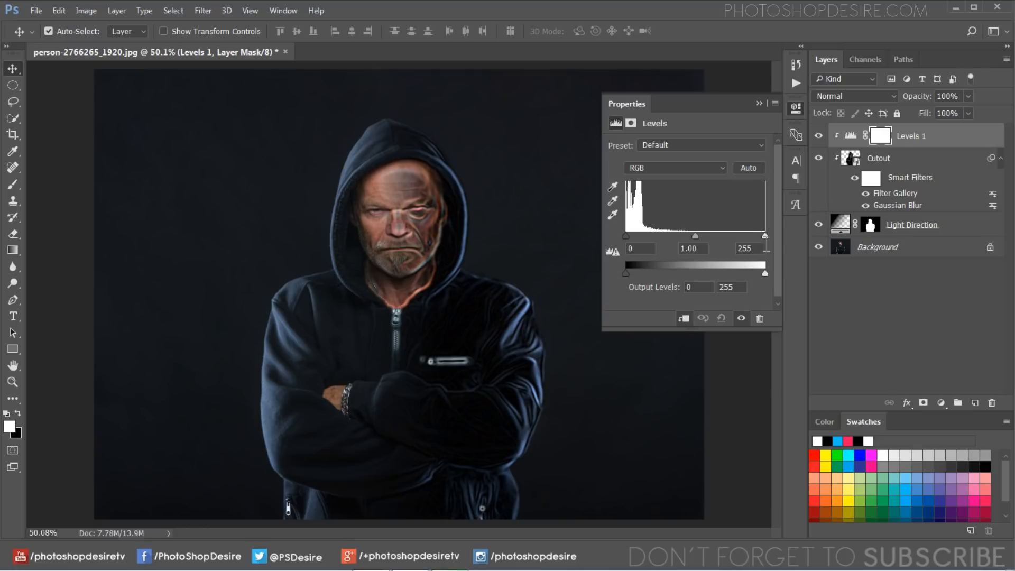
Set the Levels white input to 133 and compare the image with the adjustment hidden and shown.
drag(763, 233, 698, 253)
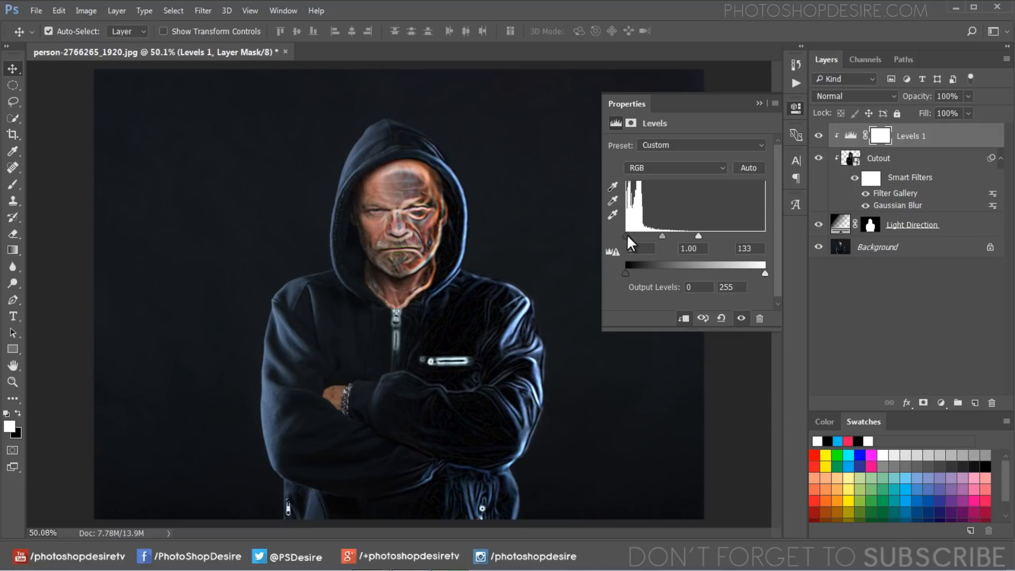
click(758, 104)
click(818, 136)
click(818, 137)
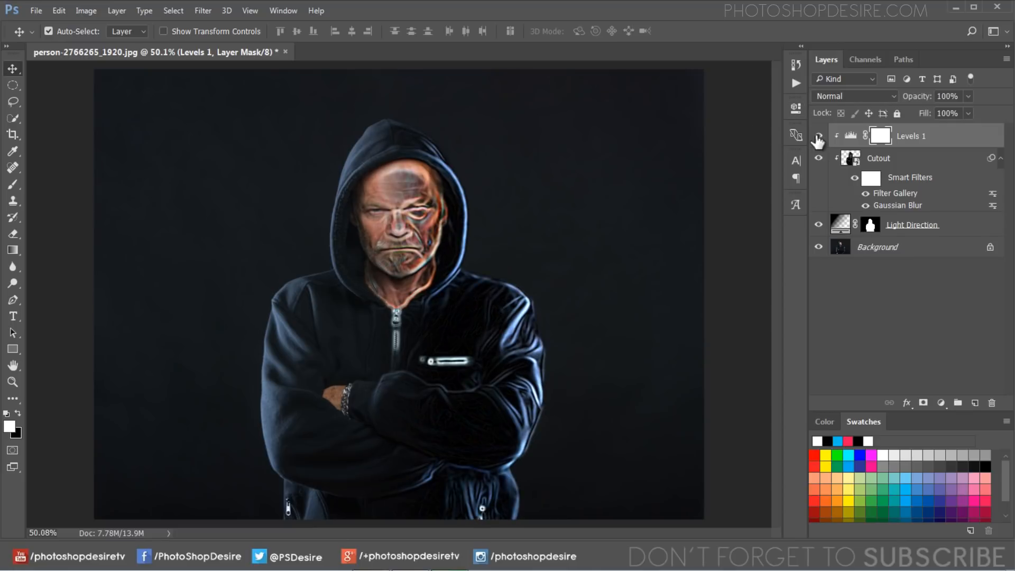
click(818, 136)
click(819, 137)
Load the Cutout layer's outline as a selection and add a Solid Color fill layer of ffffff above the Levels adjustment.
key(ctrl)
ctrl+click(848, 161)
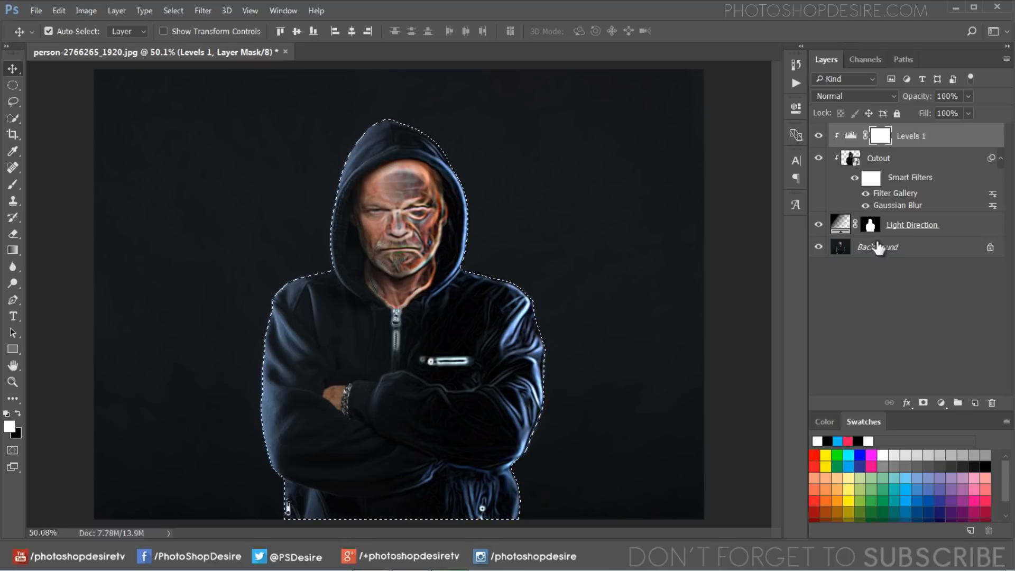
click(940, 404)
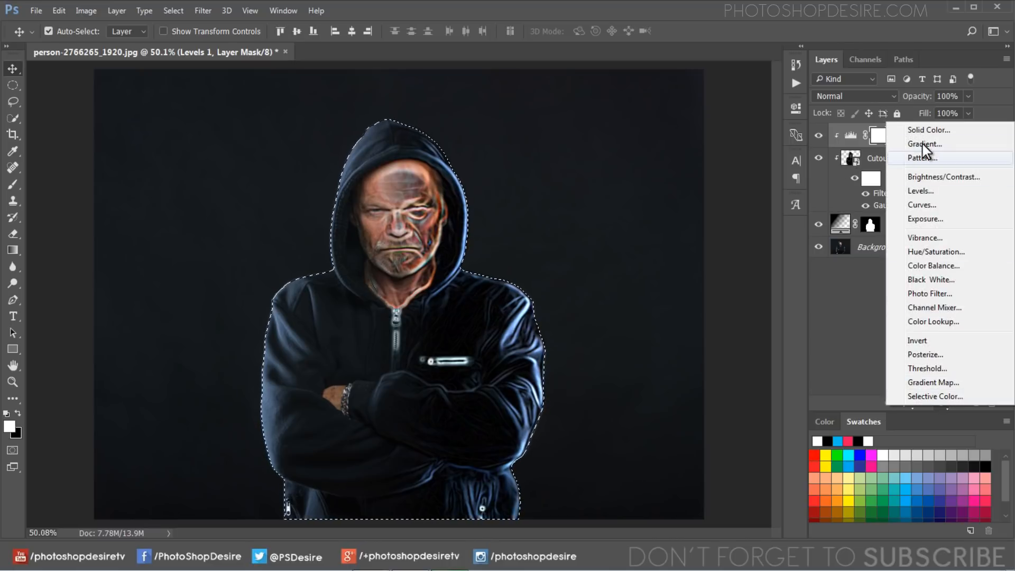
click(927, 130)
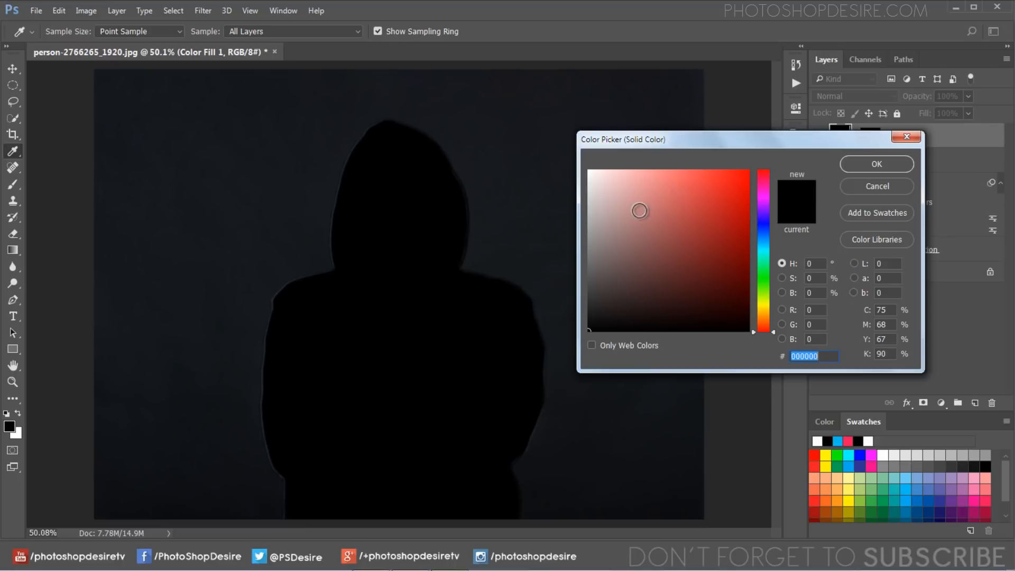
text(ffffff)
click(850, 165)
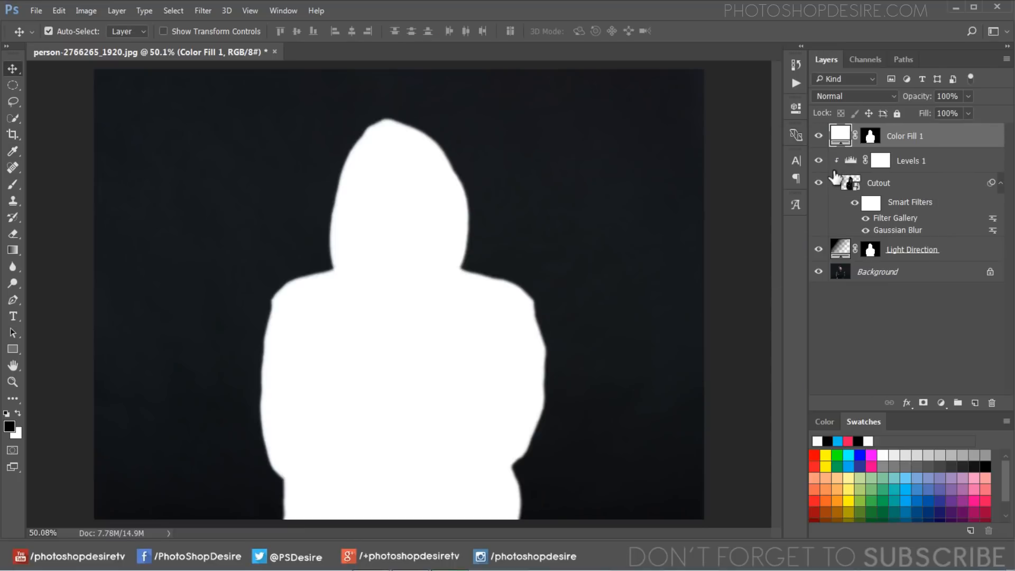
Invert the white fill layer's mask and feather it heavily so that its edge fades softly over the man.
click(869, 139)
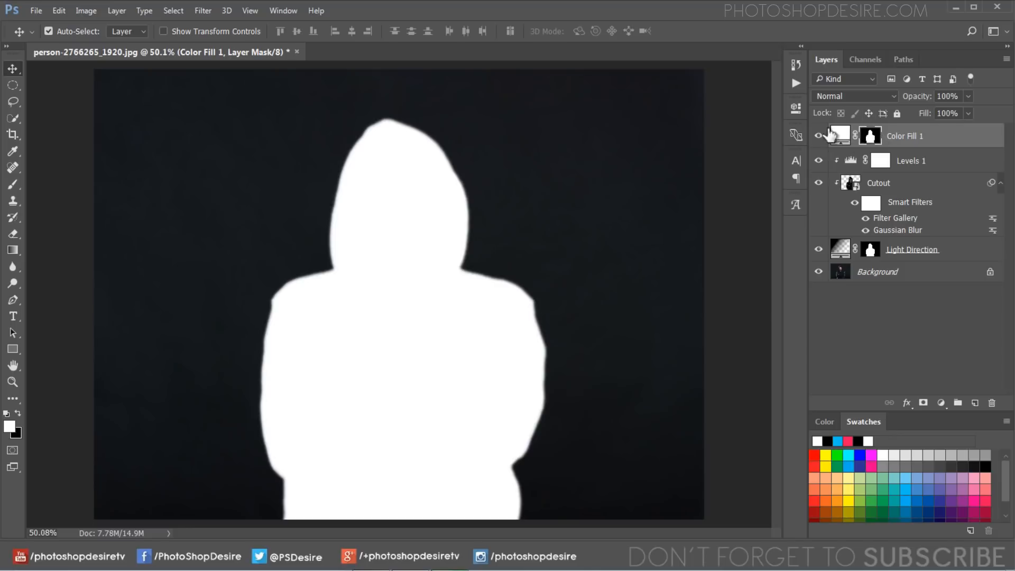
click(797, 108)
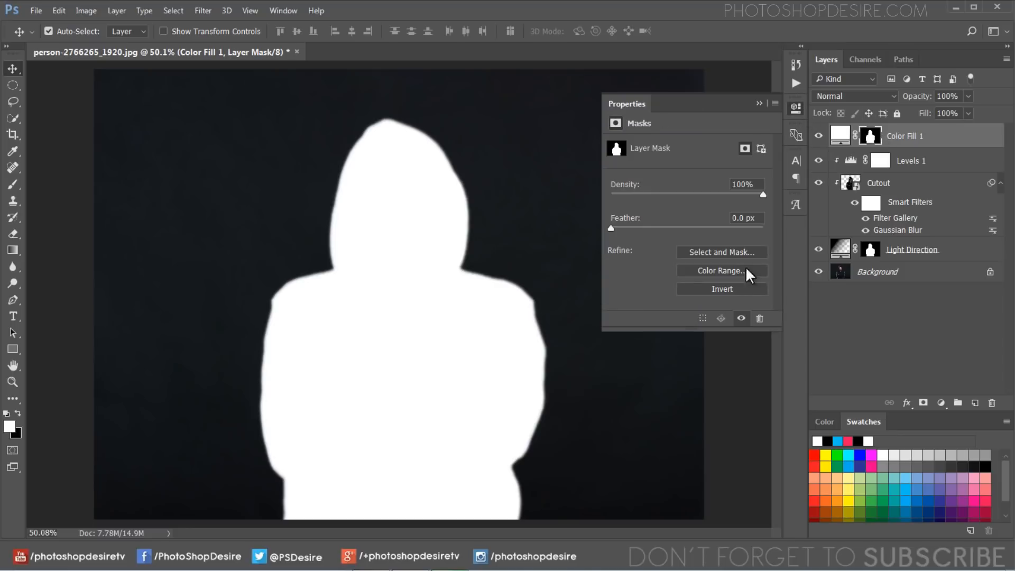
click(741, 288)
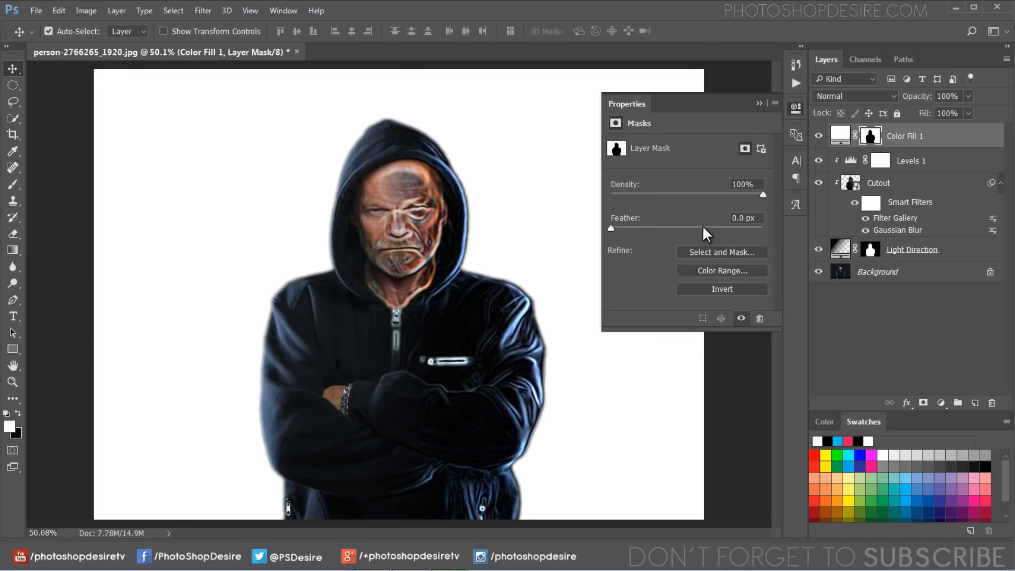
drag(702, 224, 734, 226)
click(760, 103)
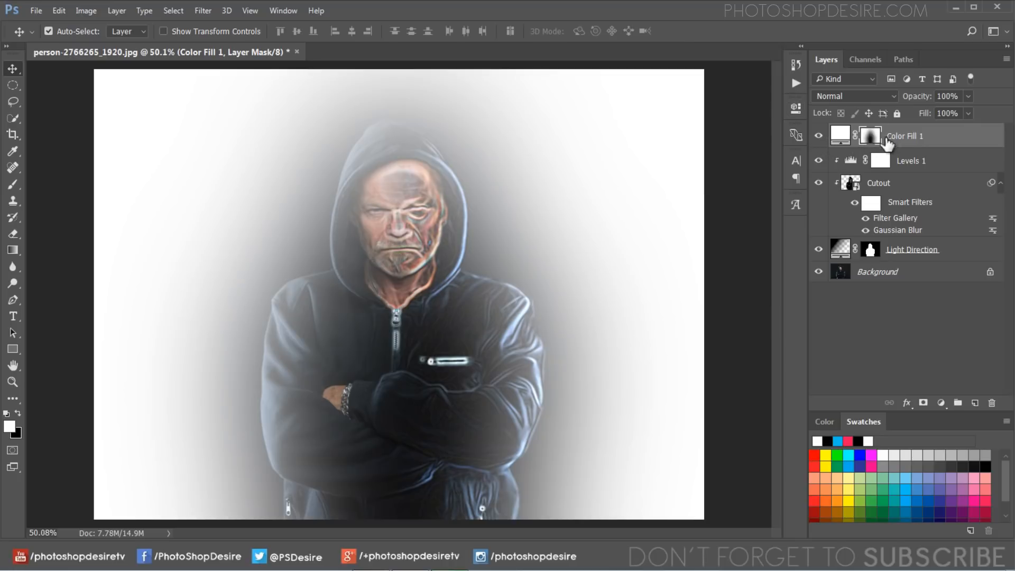
Clip the white fill layer to the layers below and rename it Inside Glow.
right_click(891, 138)
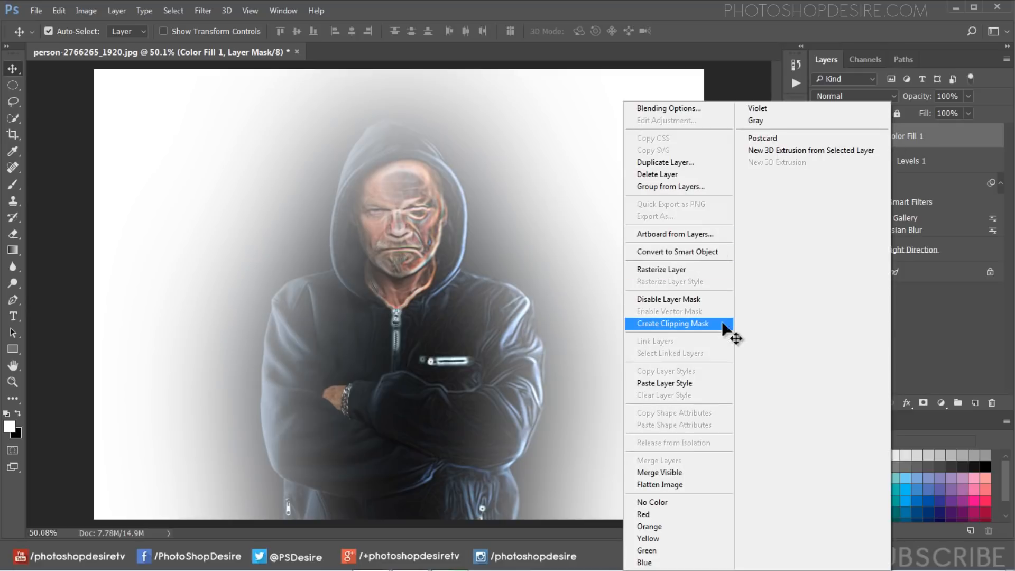
click(727, 325)
double_click(905, 139)
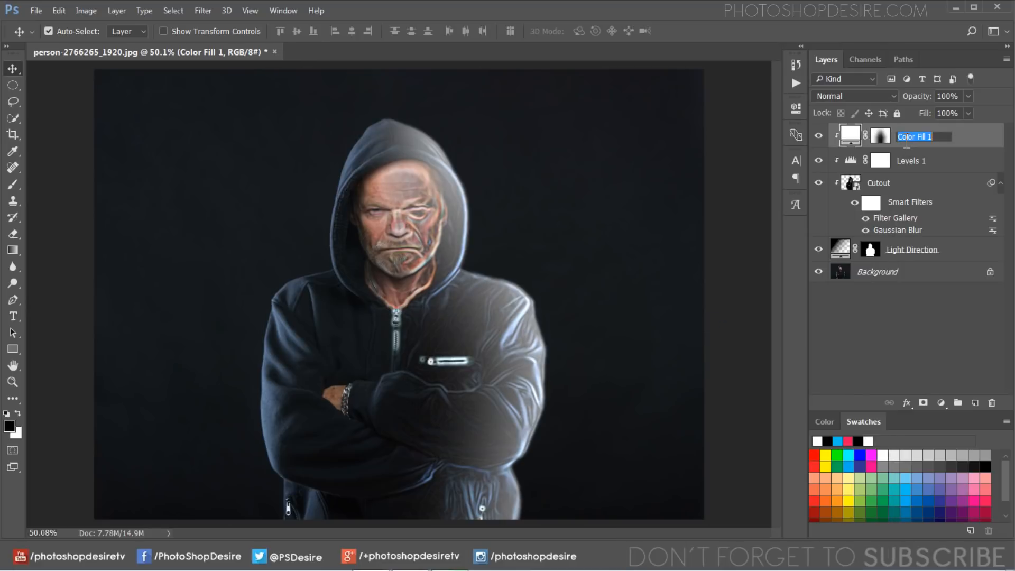
text(Inside Glow)
click(896, 335)
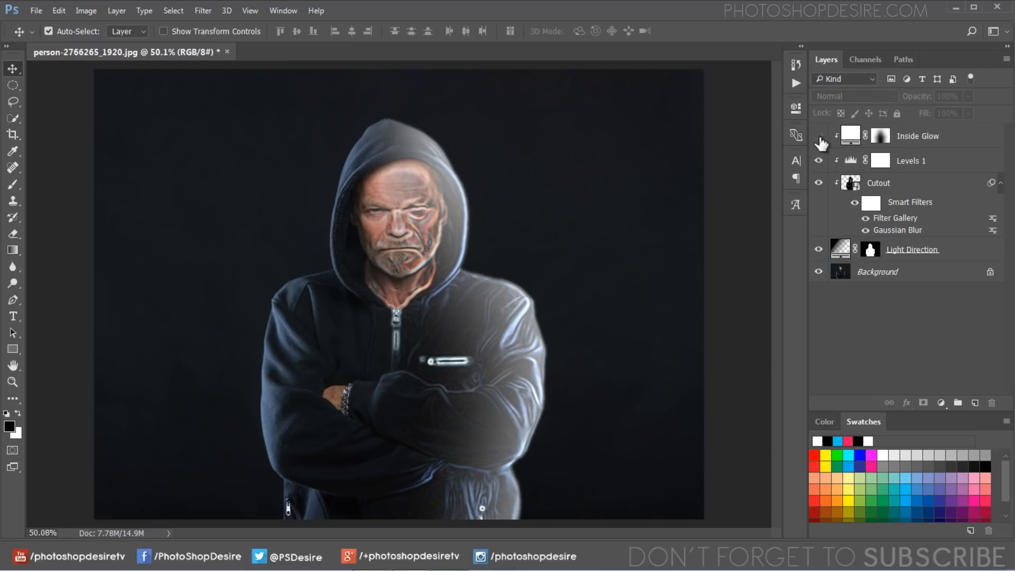
Compare the image with Inside Glow hidden and shown, and group the layers from Inside Glow through Light Direction as Right Side Lighting.
click(820, 137)
click(819, 137)
click(820, 137)
click(819, 137)
click(906, 138)
shift+click(903, 252)
right_click(904, 250)
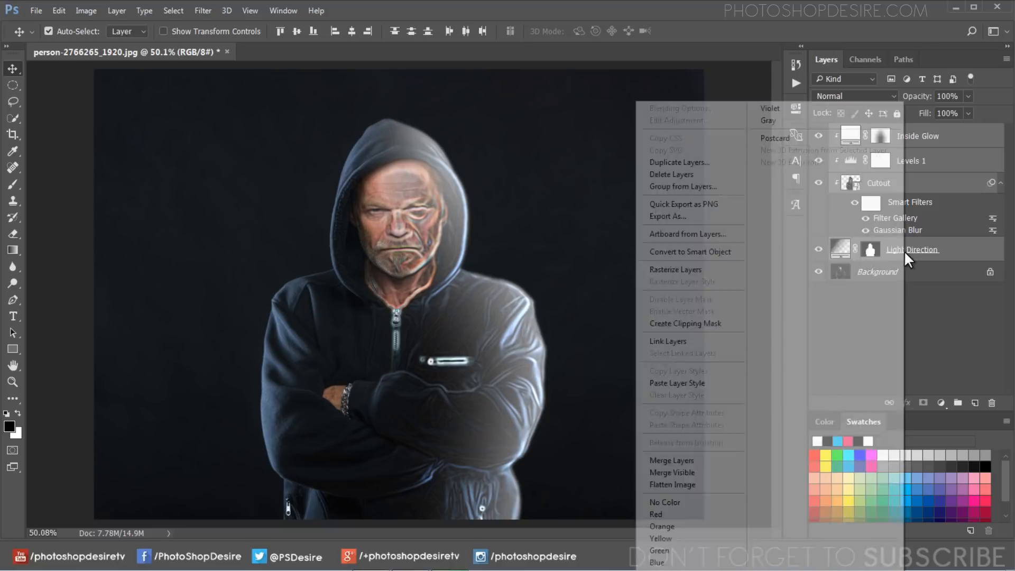
click(669, 188)
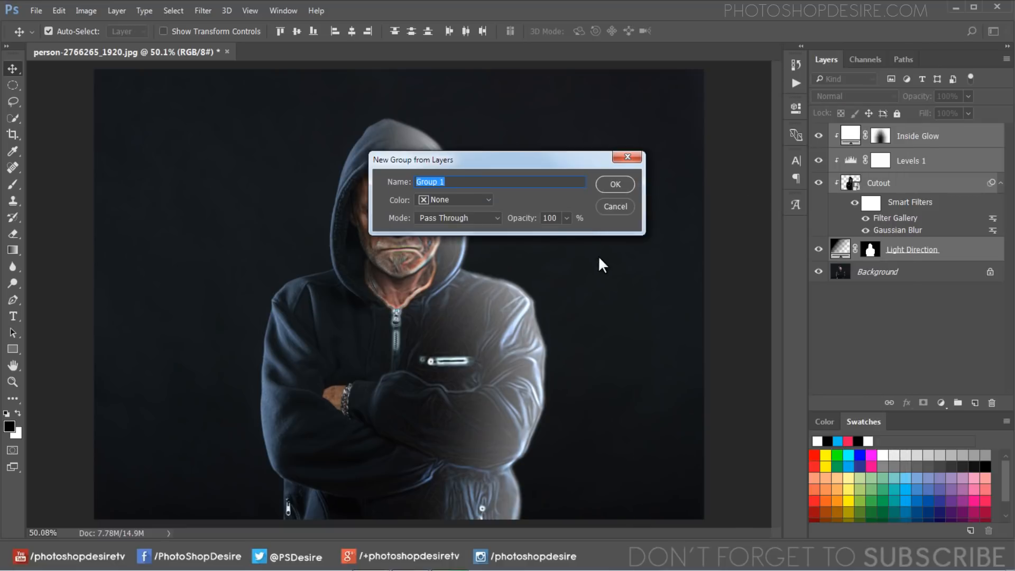
text(Right Side Ligting)
click(467, 182)
text(h)
click(608, 184)
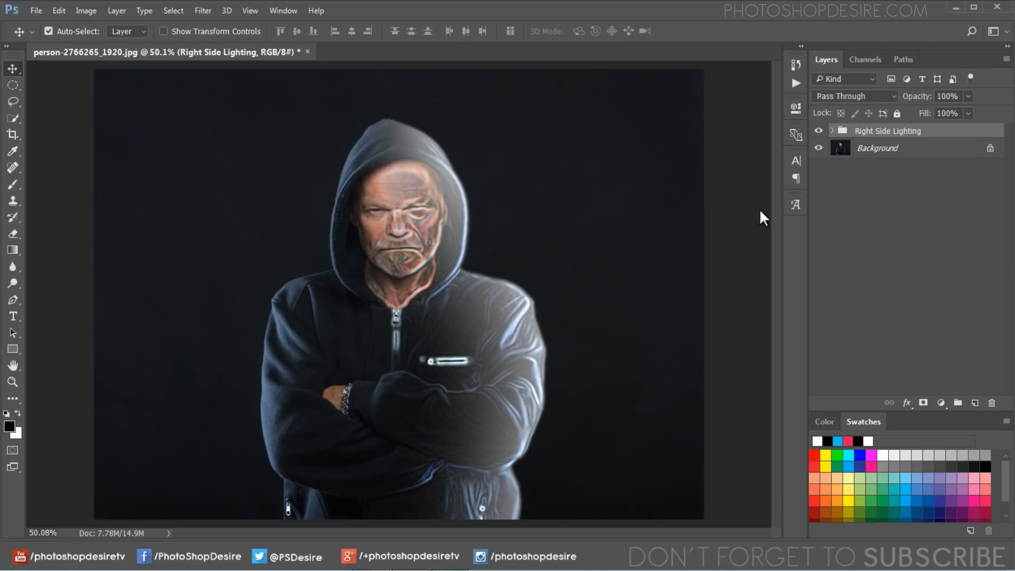
Compare the image with the Right Side Lighting group hidden and shown, and add a Solid Color fill layer of ffa200 above it.
click(819, 131)
click(821, 132)
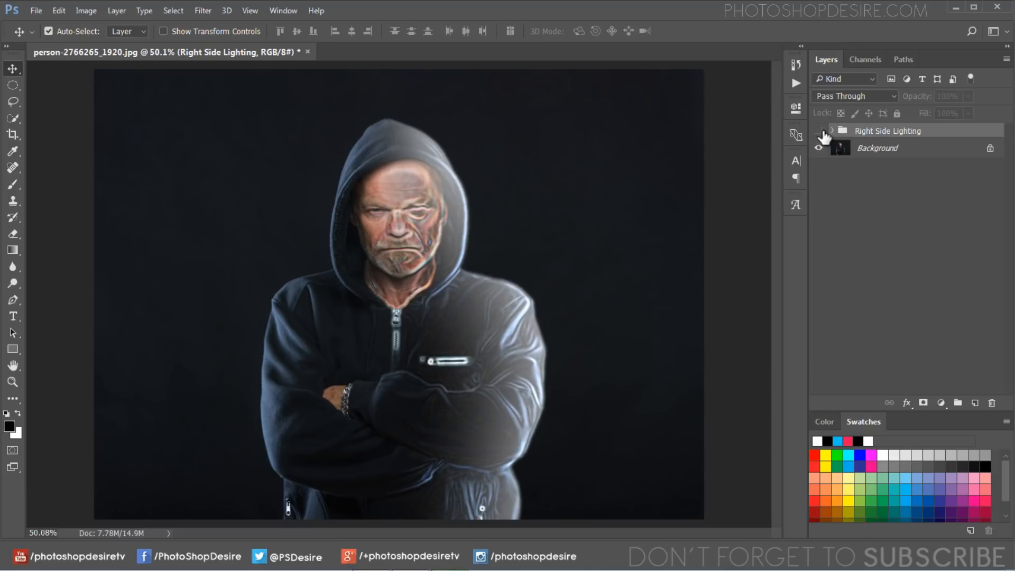
click(820, 132)
click(820, 132)
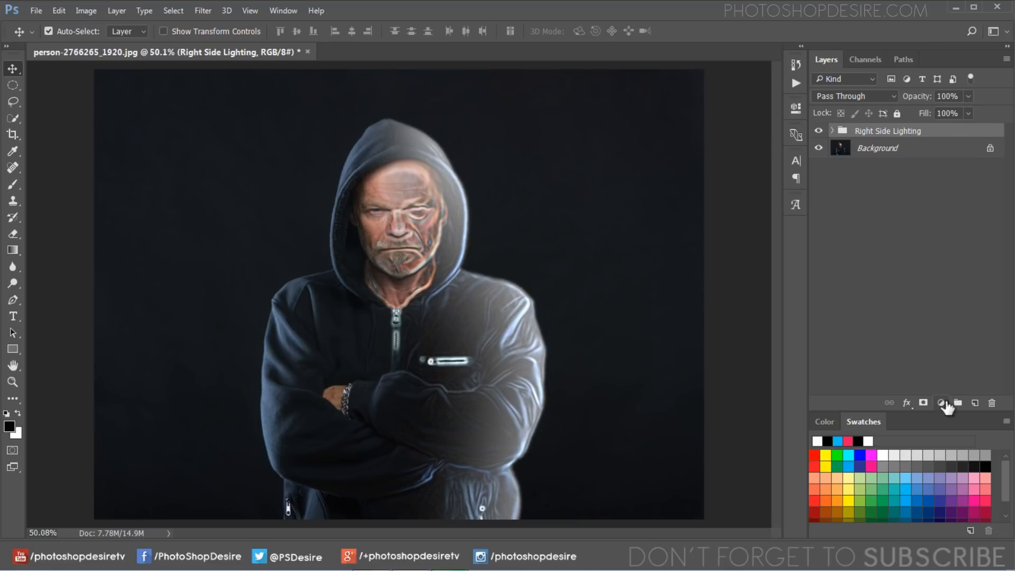
click(940, 403)
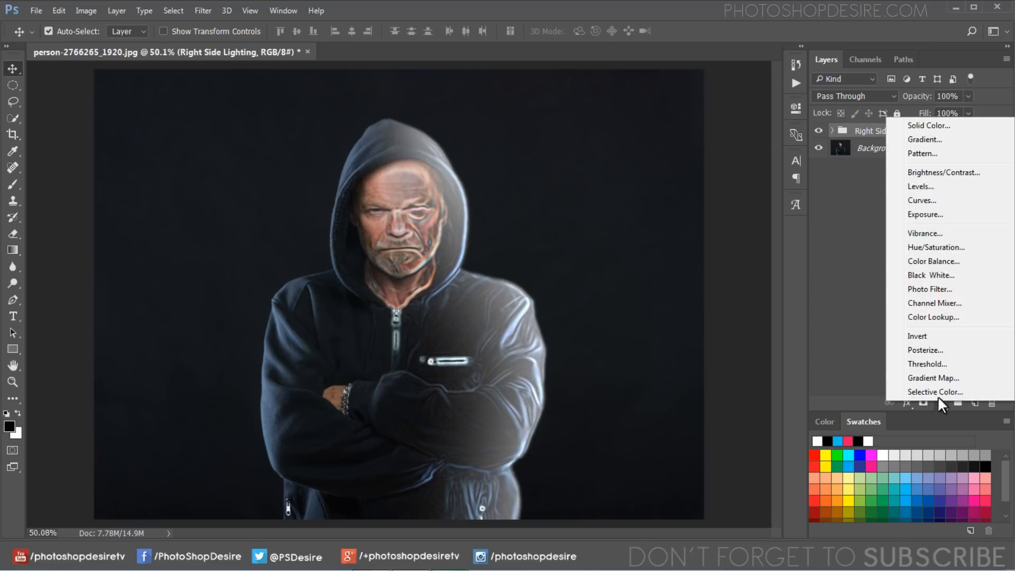
click(926, 127)
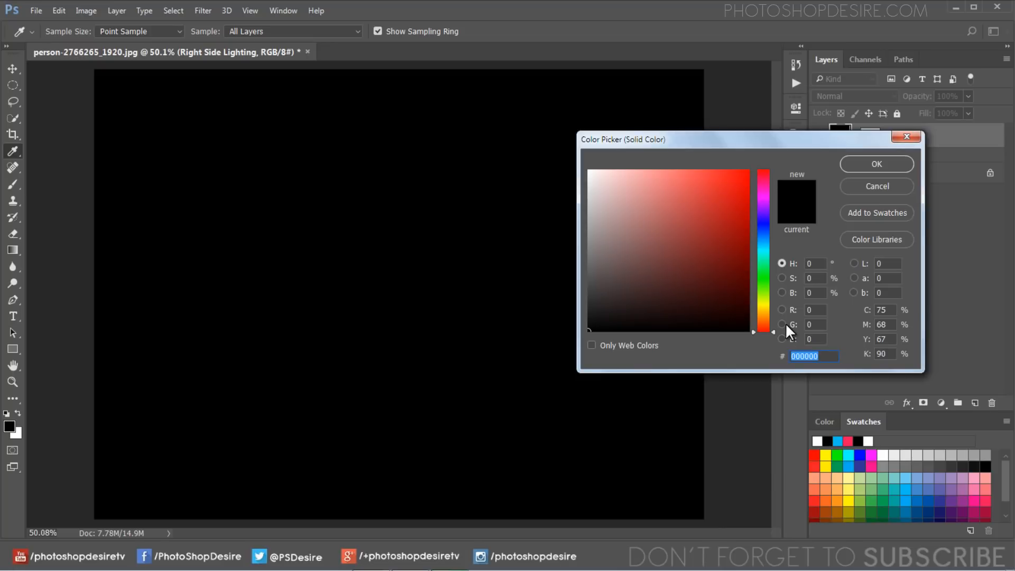
text(ffa)
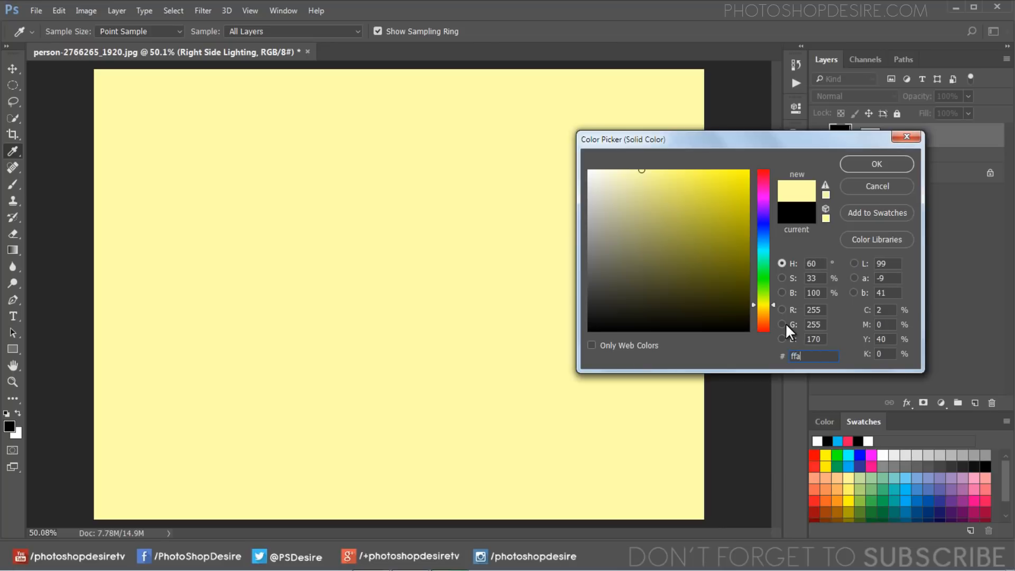
text(200)
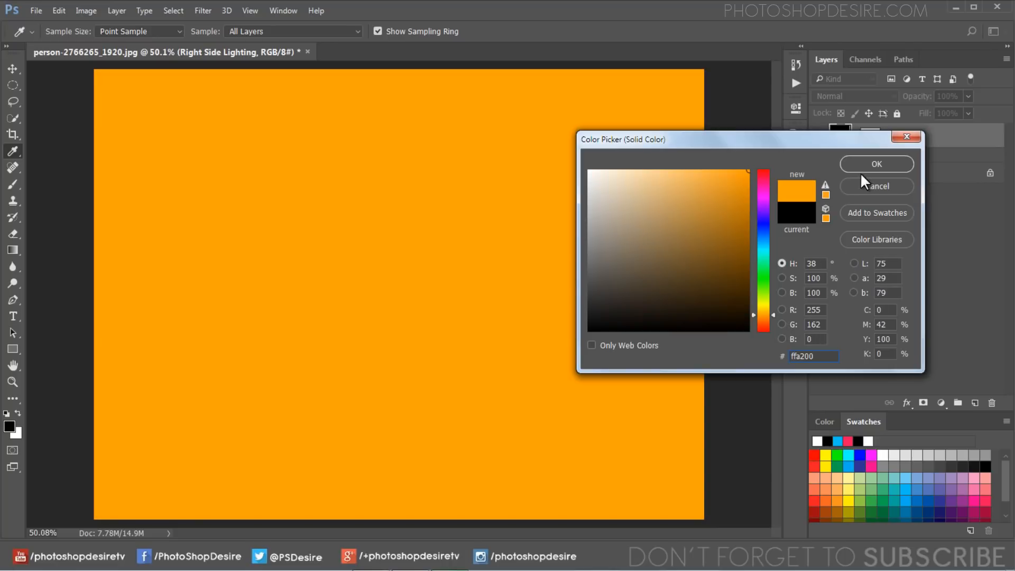
click(863, 169)
key(v)
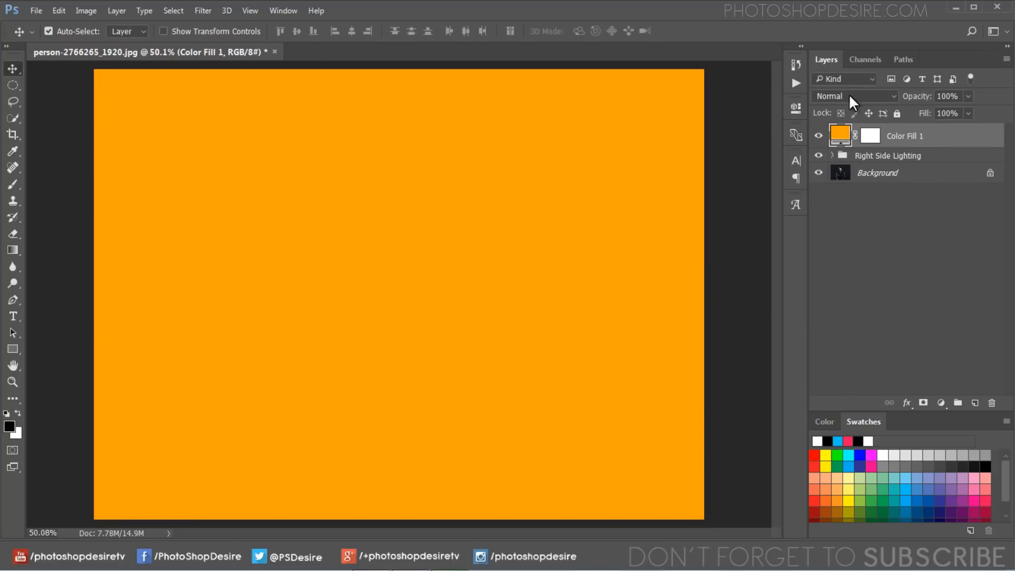
Set the orange fill layer's blend mode to Multiply and compare the image with it hidden and shown.
click(848, 96)
click(846, 151)
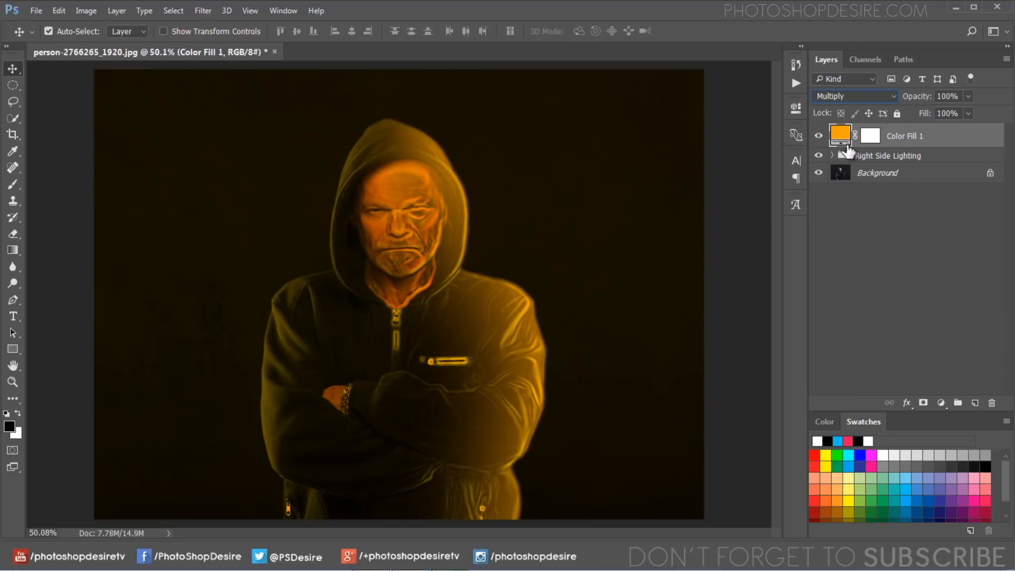
click(819, 135)
click(819, 136)
Set the Right Side Lighting group's blend mode to Screen and select the orange fill layer.
click(870, 157)
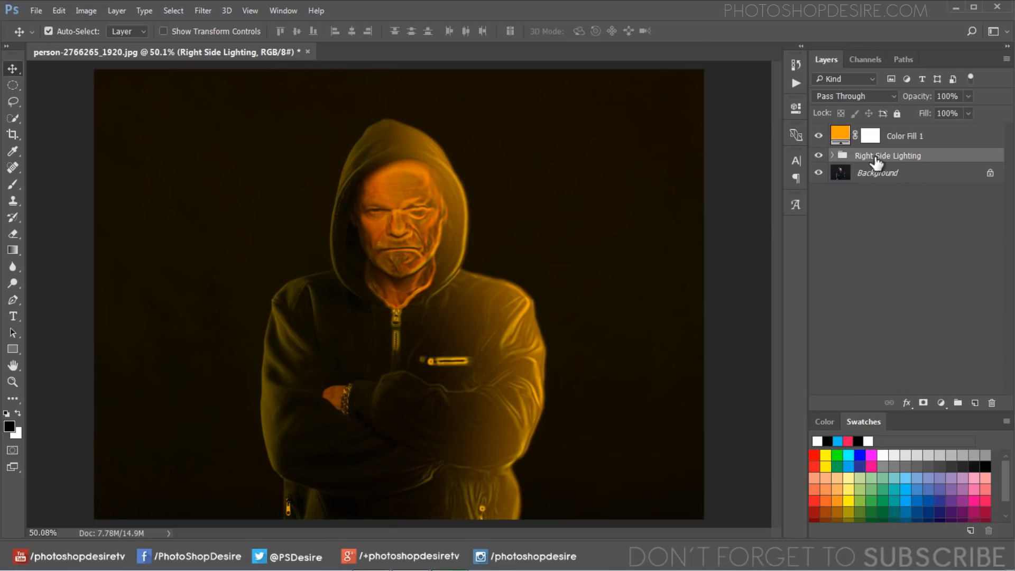
click(852, 96)
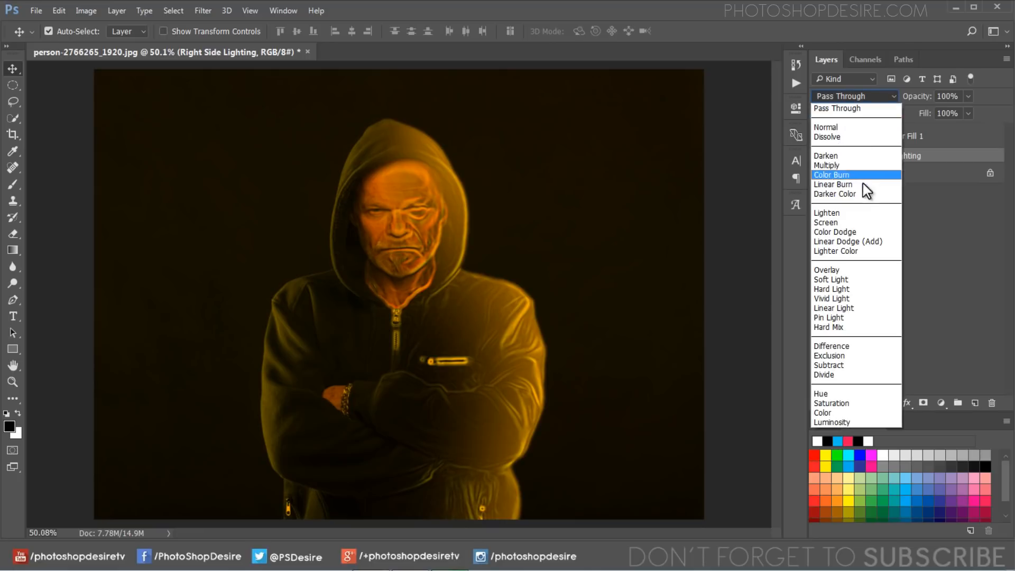
click(868, 226)
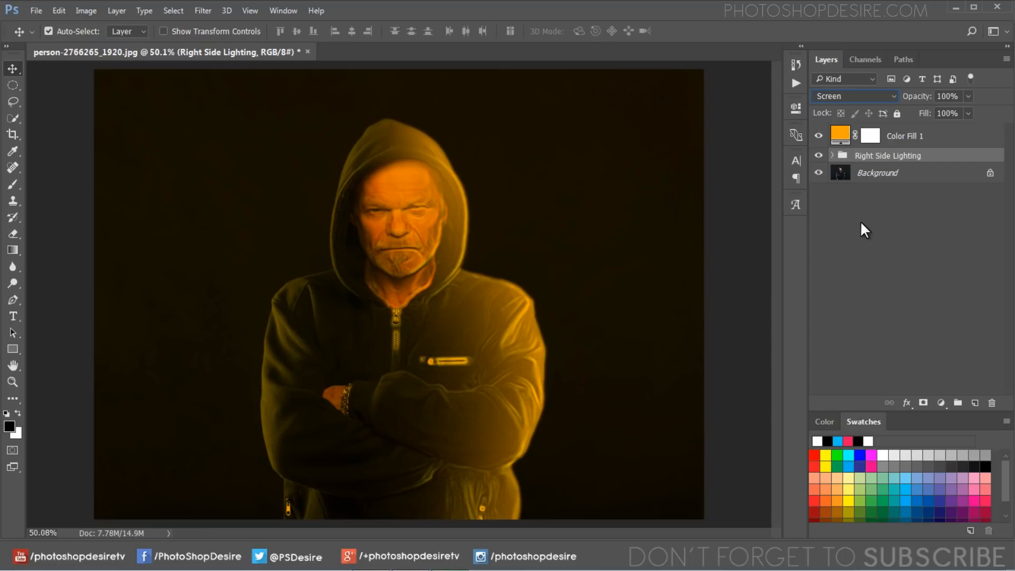
click(897, 137)
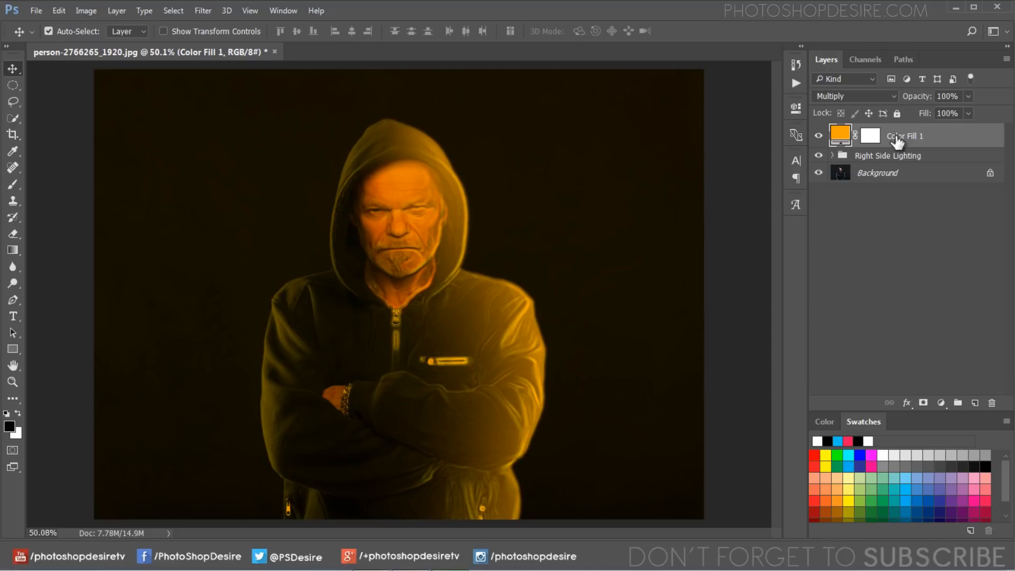
Clip the orange fill layer to the Right Side Lighting group and compare the image with it hidden and shown.
right_click(896, 138)
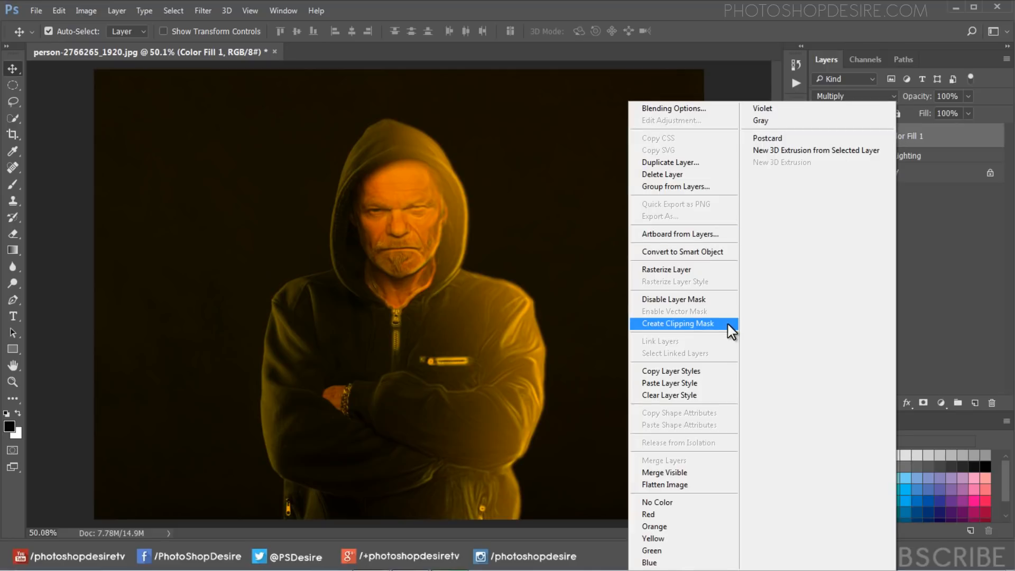
click(730, 323)
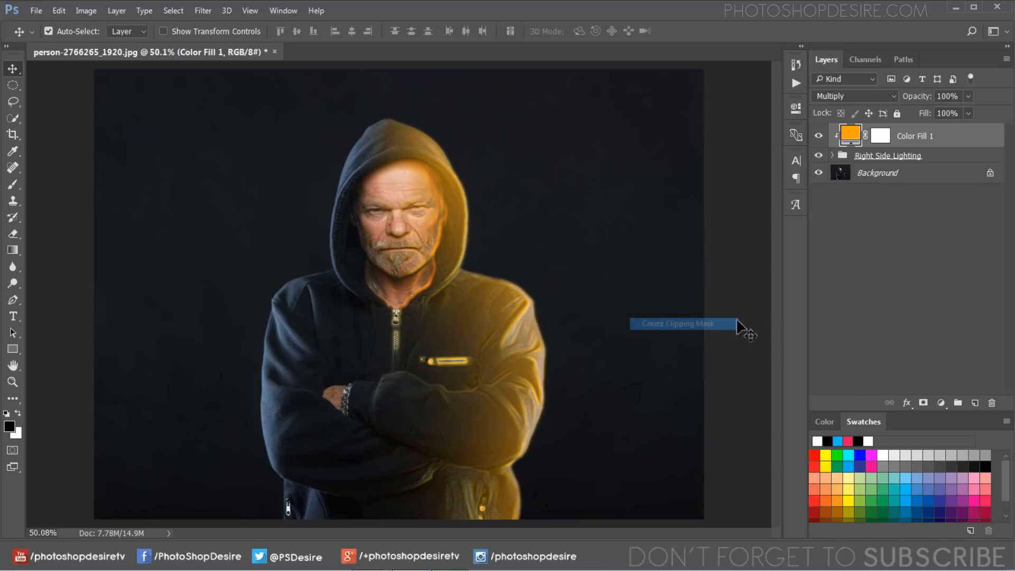
click(820, 137)
click(820, 137)
click(820, 137)
click(820, 137)
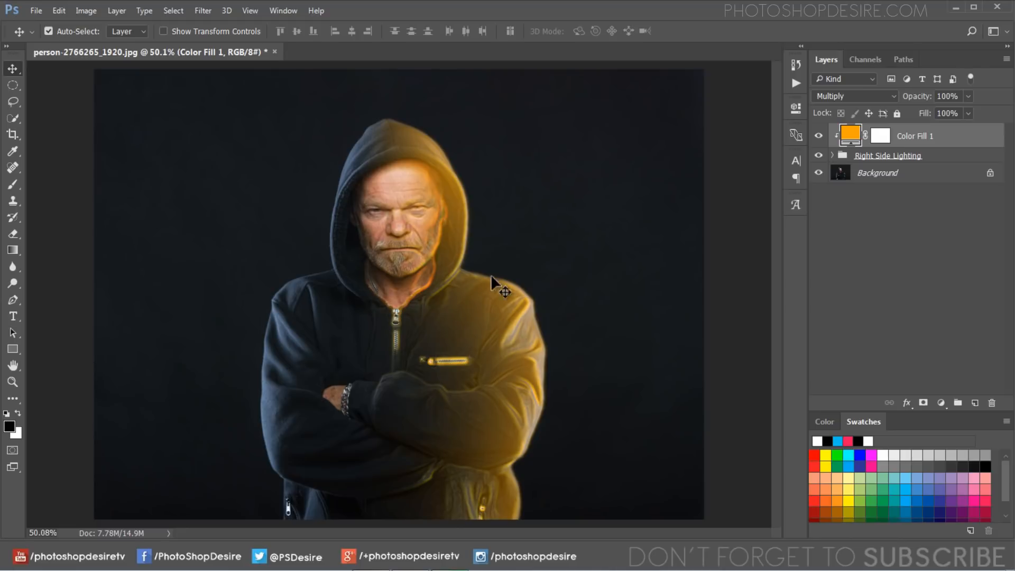
Add a Gradient fill layer above the orange fill, running from color ffa200 to transparent.
click(941, 403)
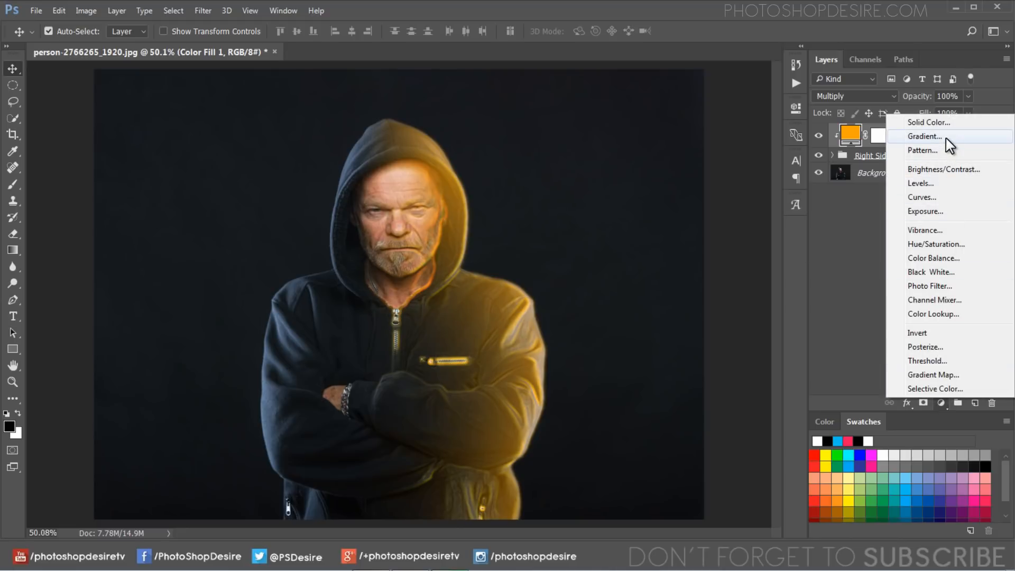
click(925, 137)
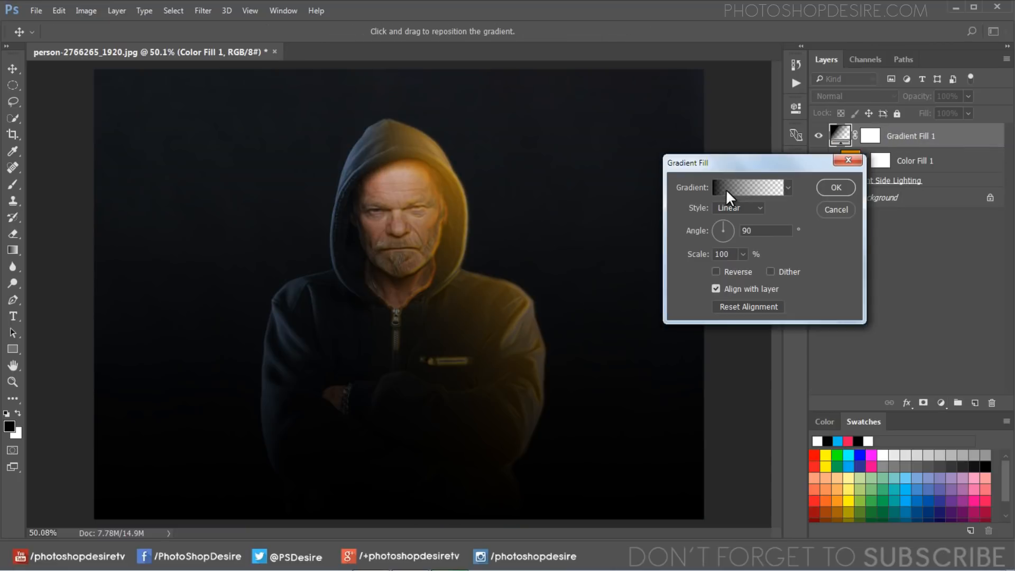
click(725, 189)
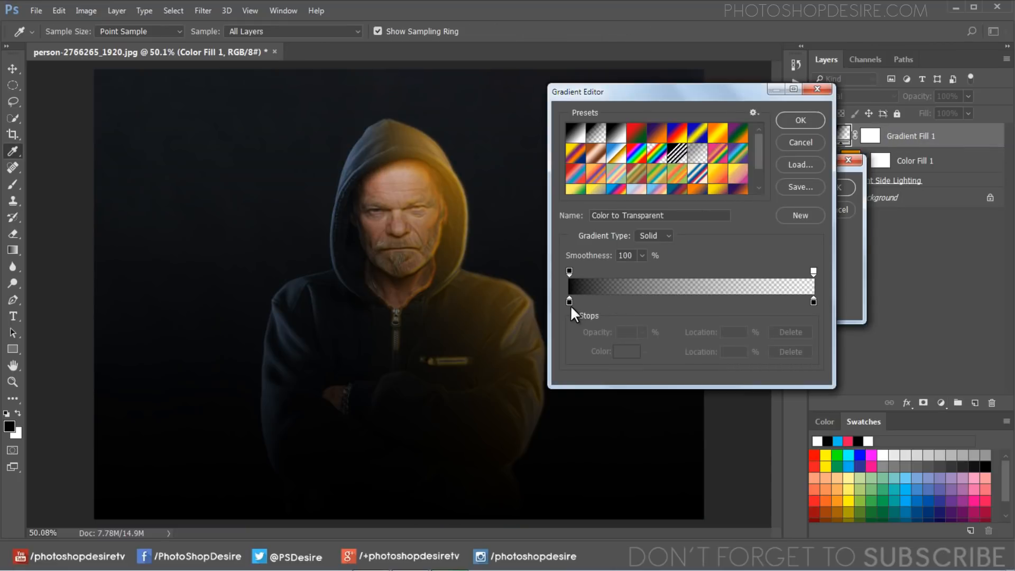
click(597, 134)
click(569, 302)
click(626, 351)
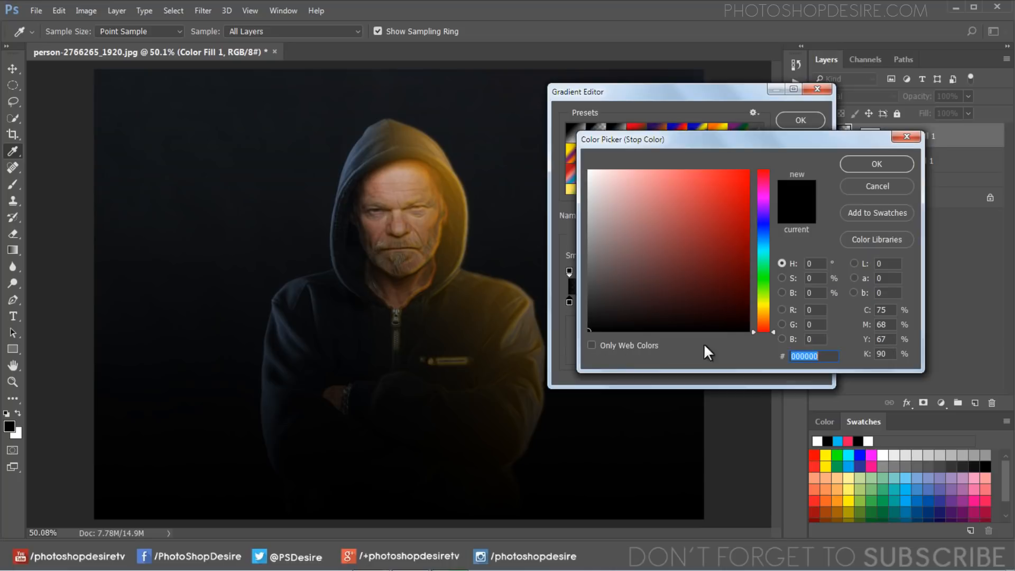
text(ff)
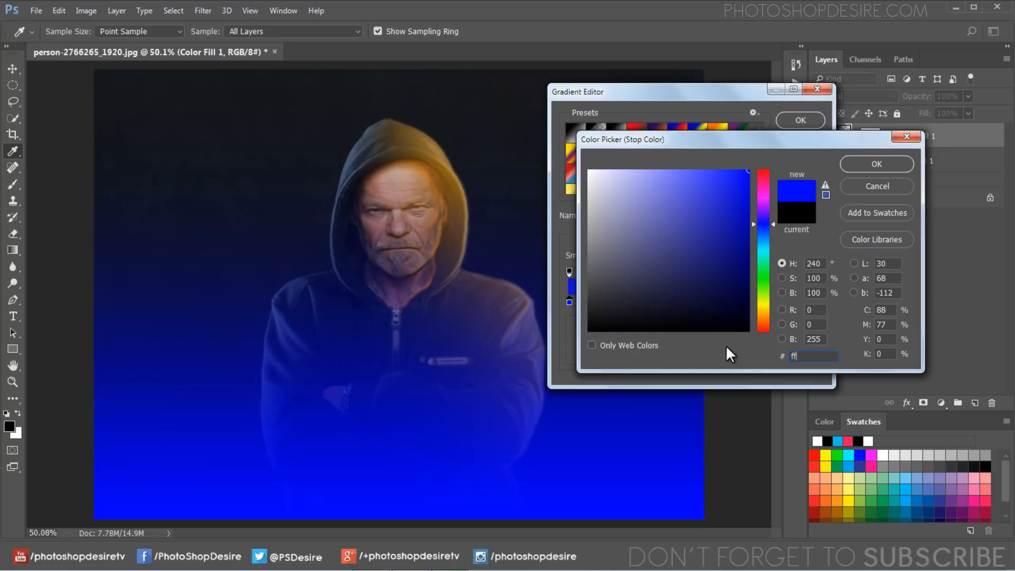
text(a200)
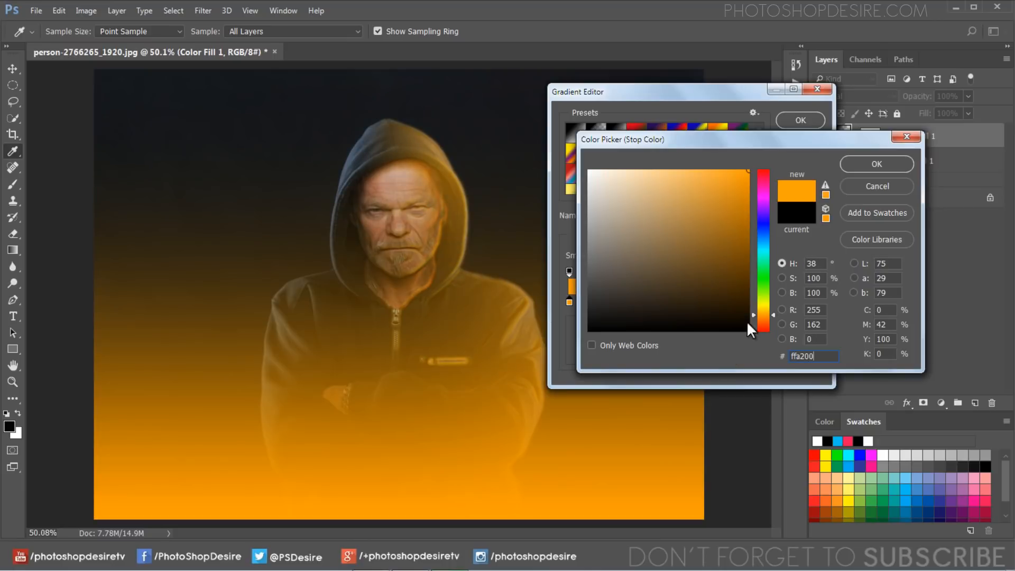
click(862, 165)
click(799, 120)
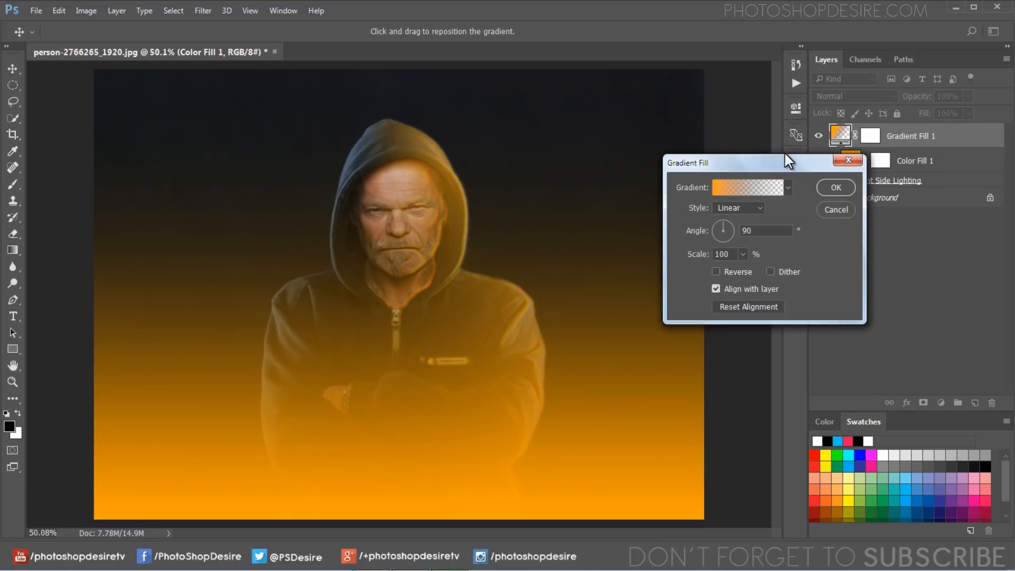
Set the linear gradient fill to an angle of 0°, a scale of 30% and reversed direction.
click(743, 210)
click(743, 209)
drag(762, 230, 716, 239)
text(0)
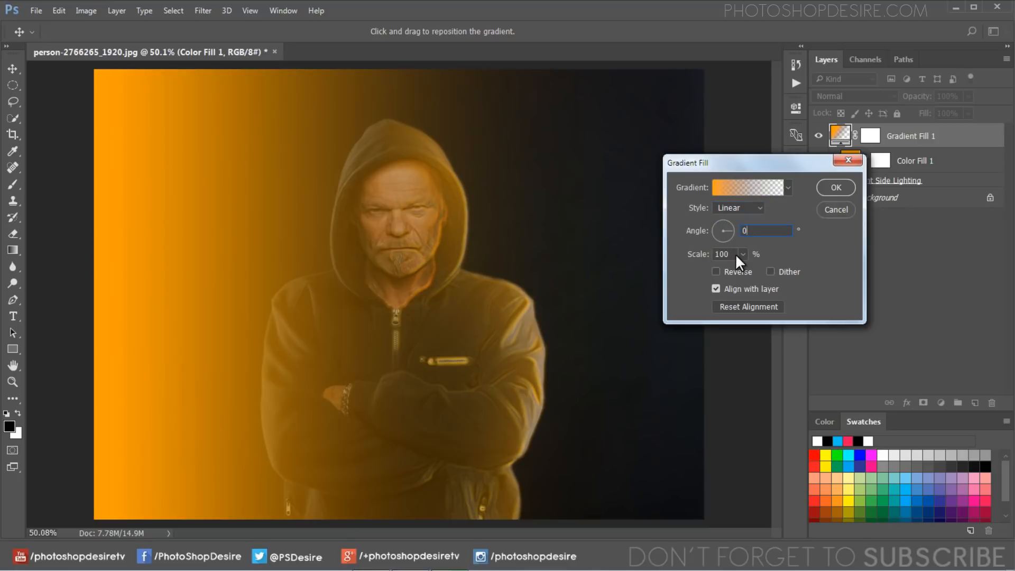
click(706, 258)
text(30)
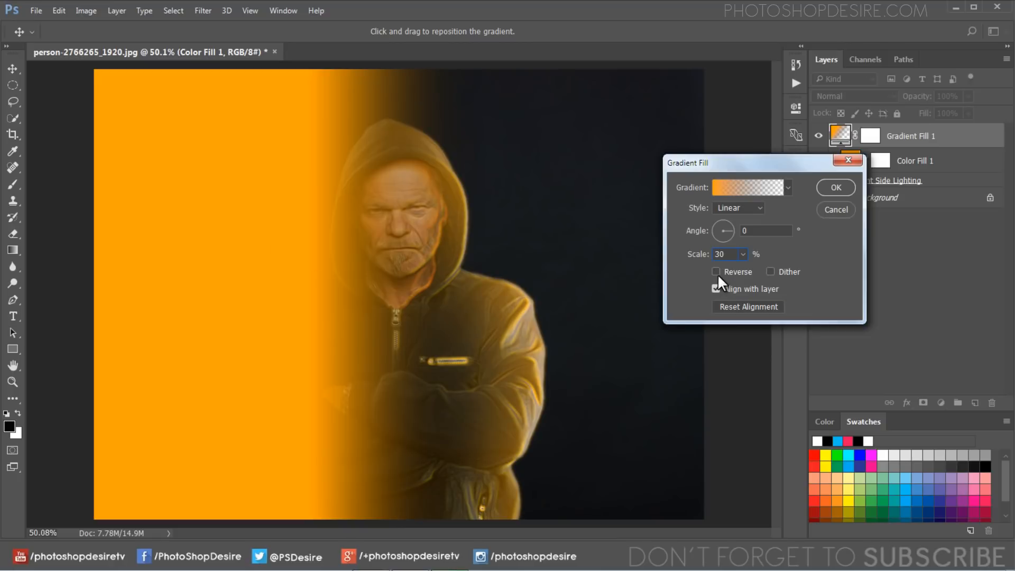
click(716, 272)
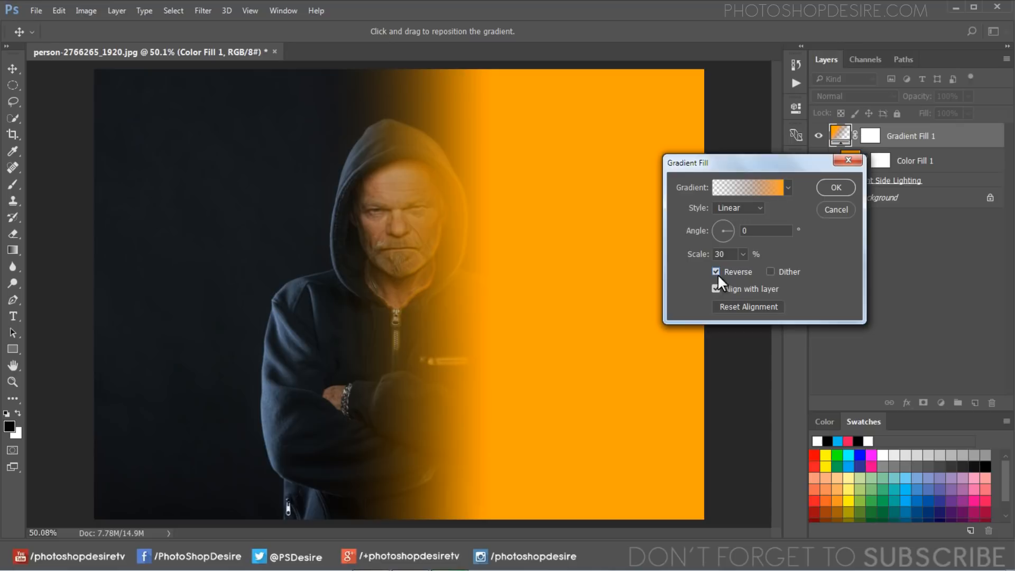
click(834, 186)
Set the gradient fill layer's blend mode to Soft Light and its Fill to 60%.
click(871, 97)
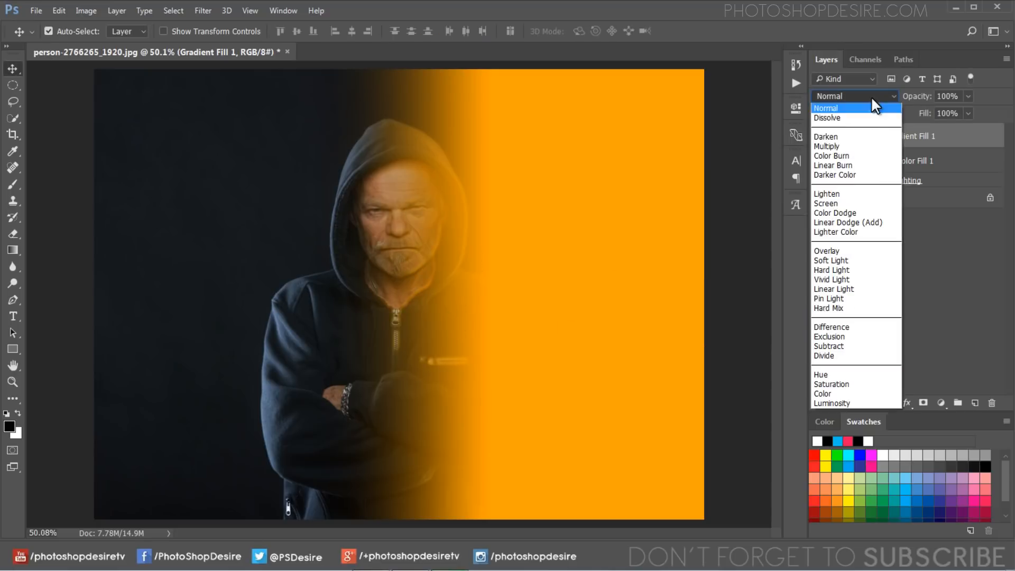
click(859, 261)
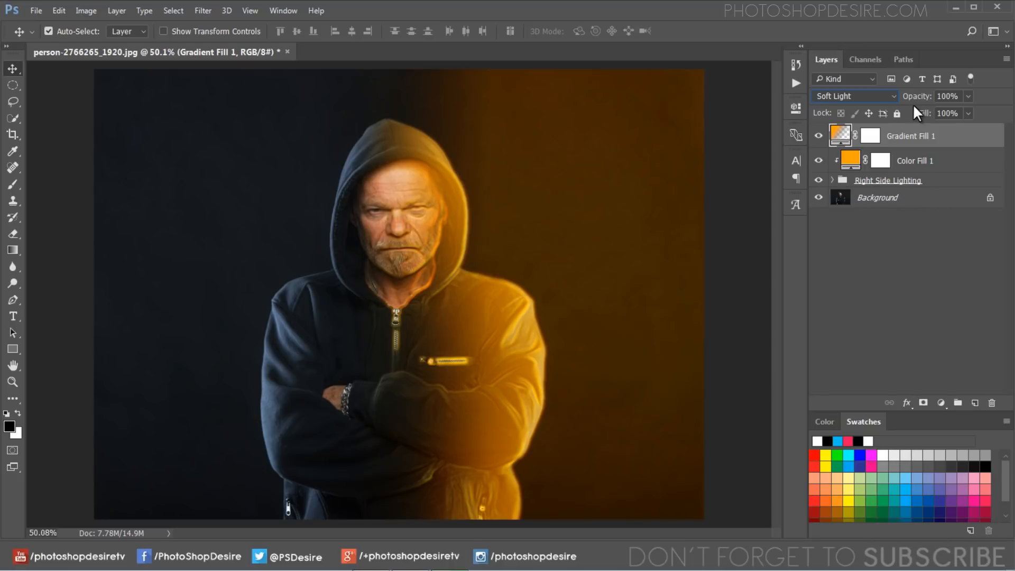
drag(920, 117, 896, 117)
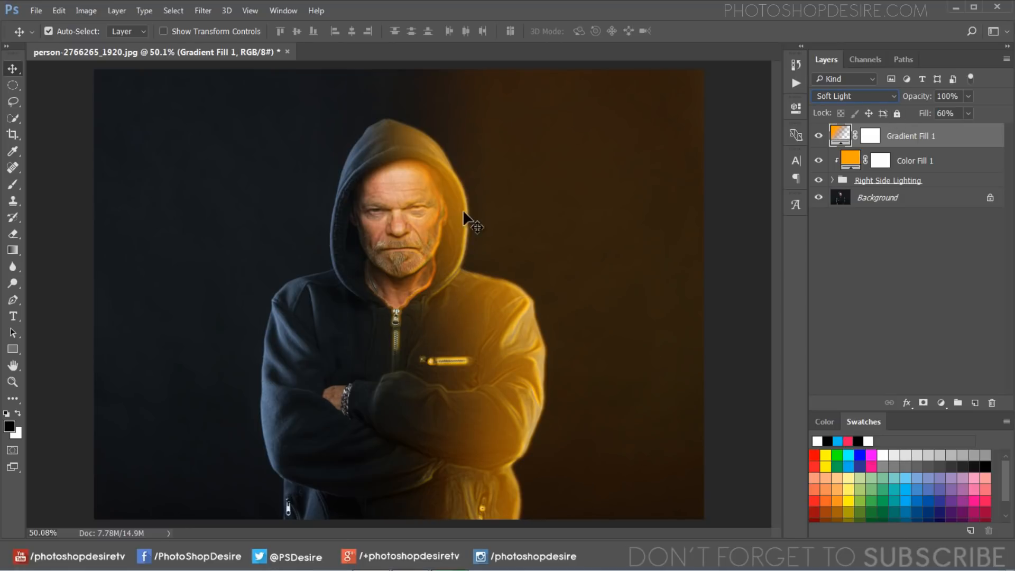
Set the gradient layer's Blend If underlying white slider to 110, split it, and compare the image with the layer hidden and shown.
right_click(885, 138)
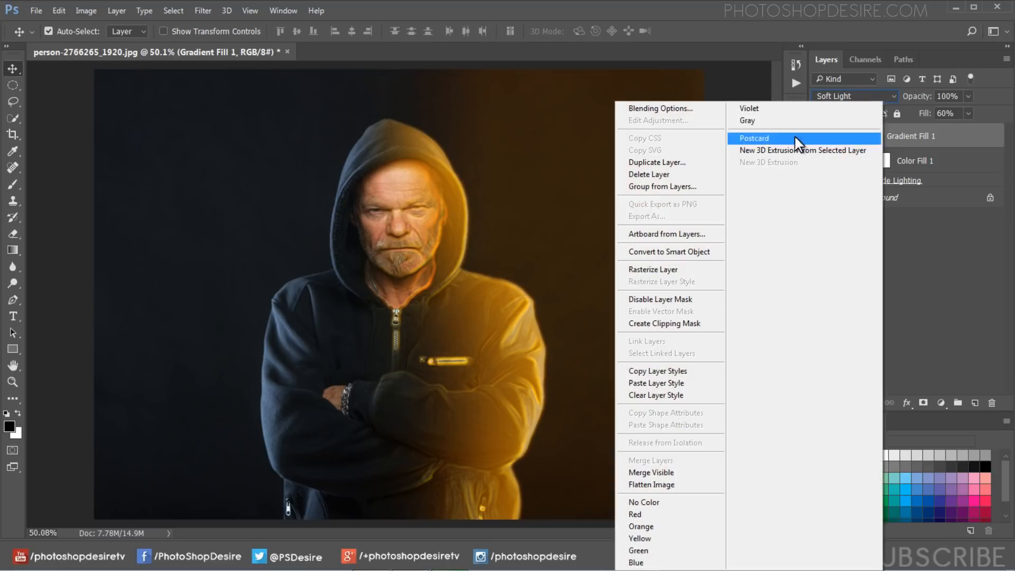
click(706, 111)
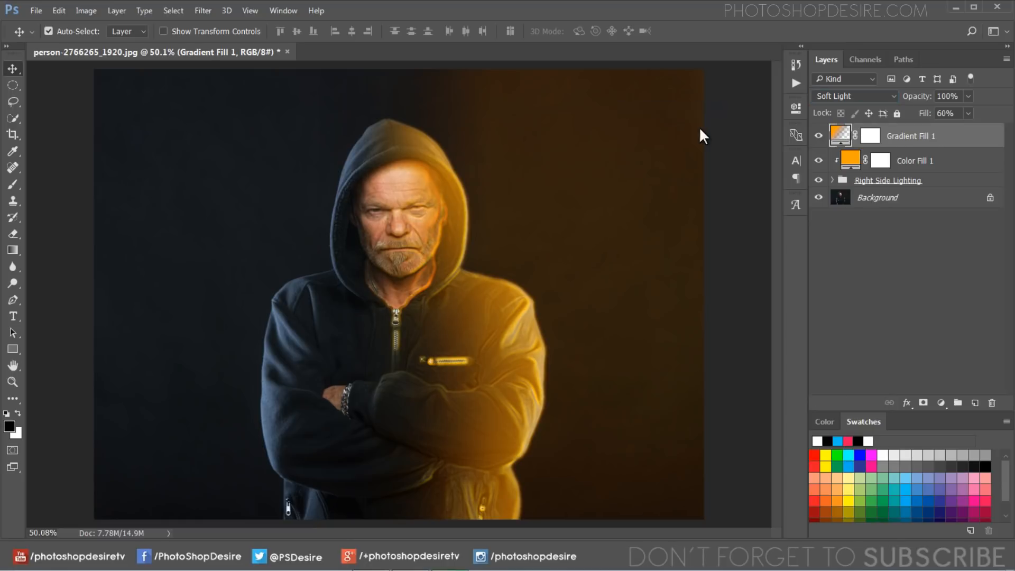
drag(578, 84, 822, 114)
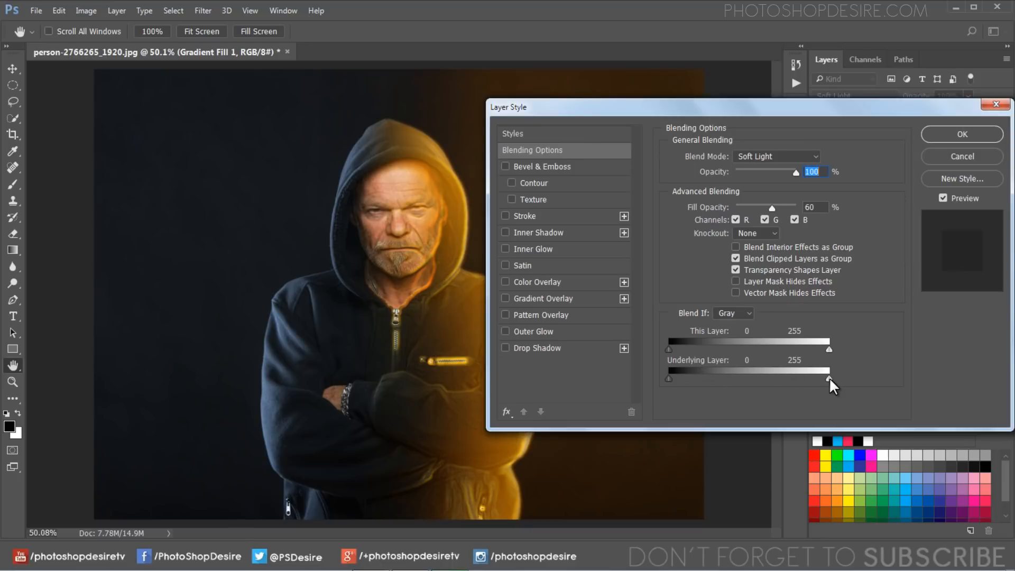
drag(752, 385, 736, 400)
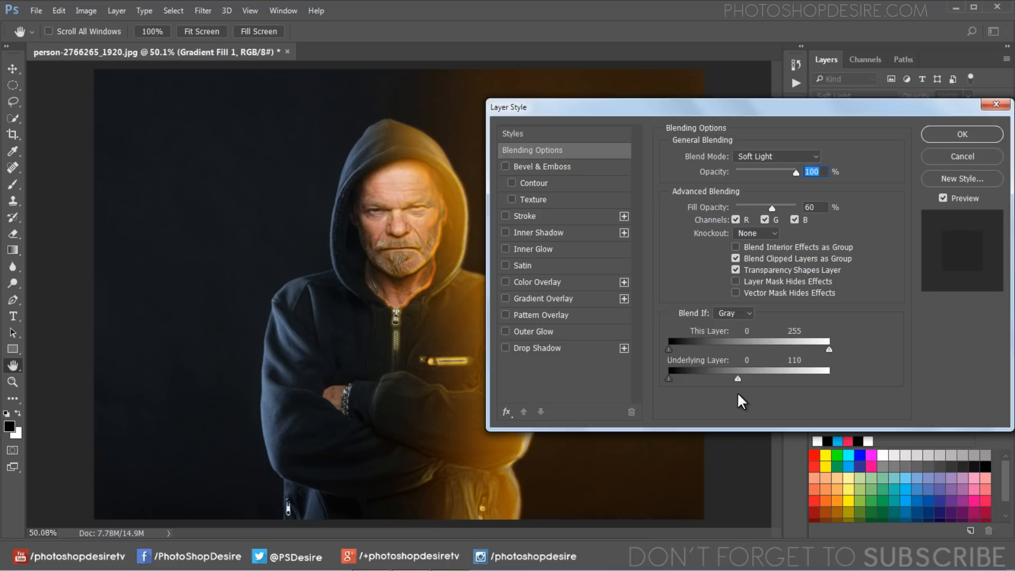
key(alt)
mouse_move(740, 379)
mouse_down()
mouse_move(796, 381)
mouse_move(737, 378)
mouse_up()
click(930, 137)
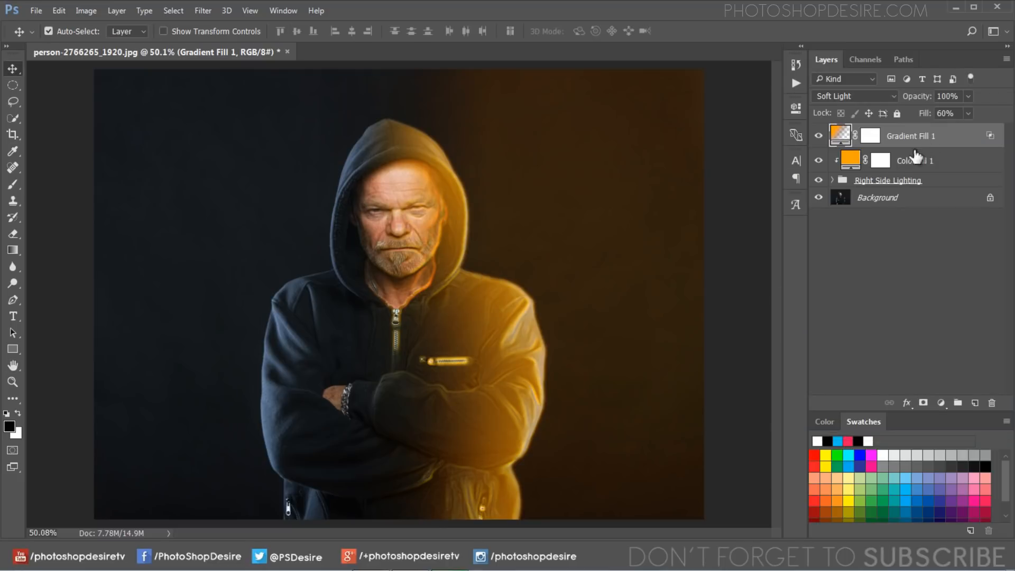
click(819, 136)
click(820, 138)
click(820, 136)
click(820, 136)
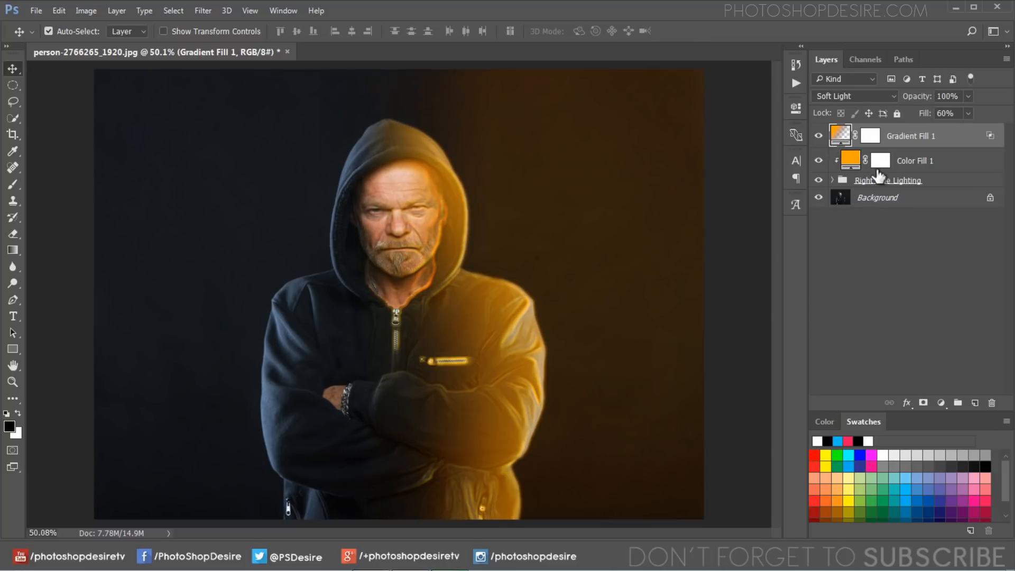
Rename the orange solid fill layer as Light Color and the gradient fill layer as Color Soft light.
double_click(921, 161)
drag(933, 162, 881, 208)
text(Li)
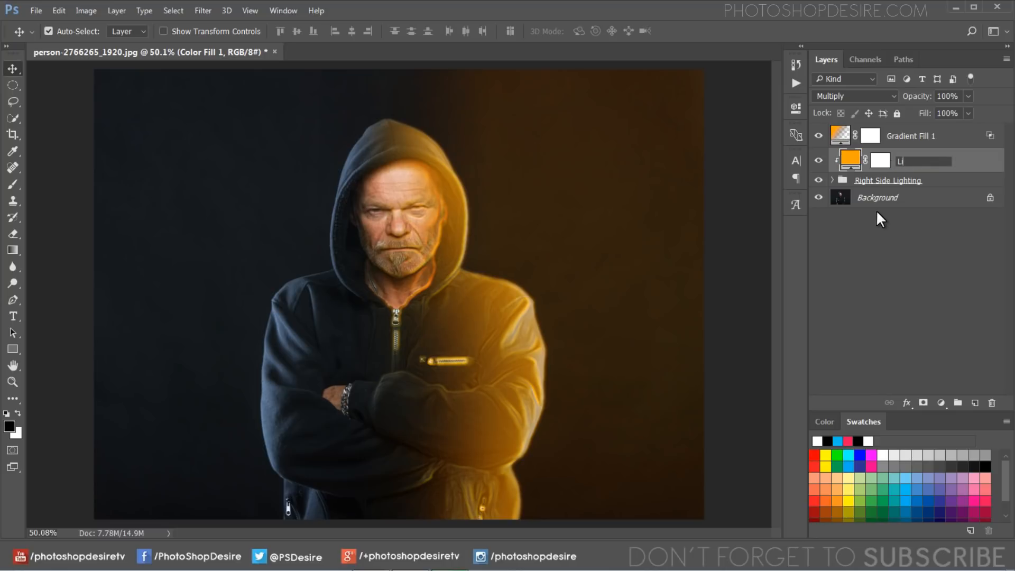
text(ght Color)
double_click(921, 136)
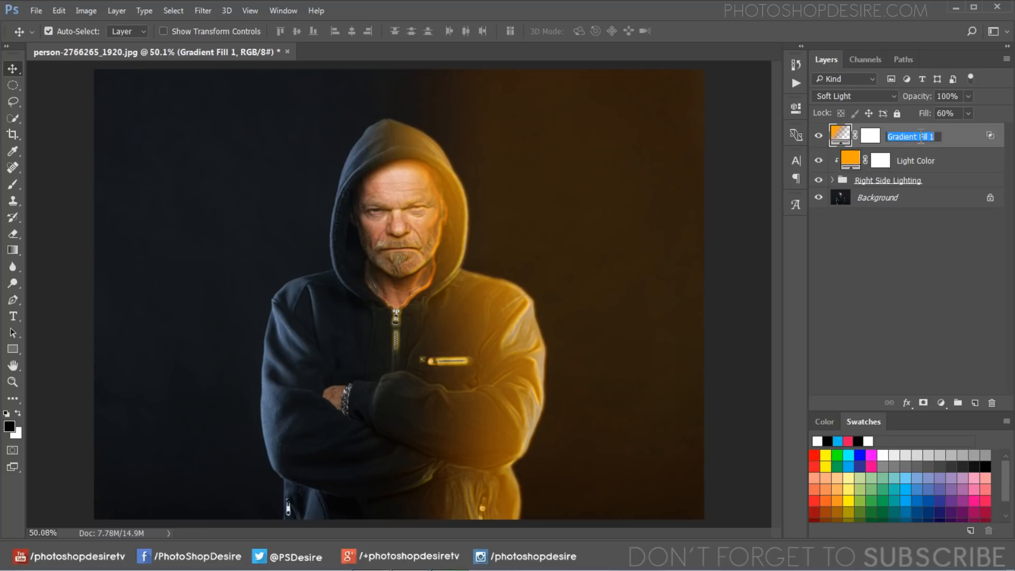
text(Soft light)
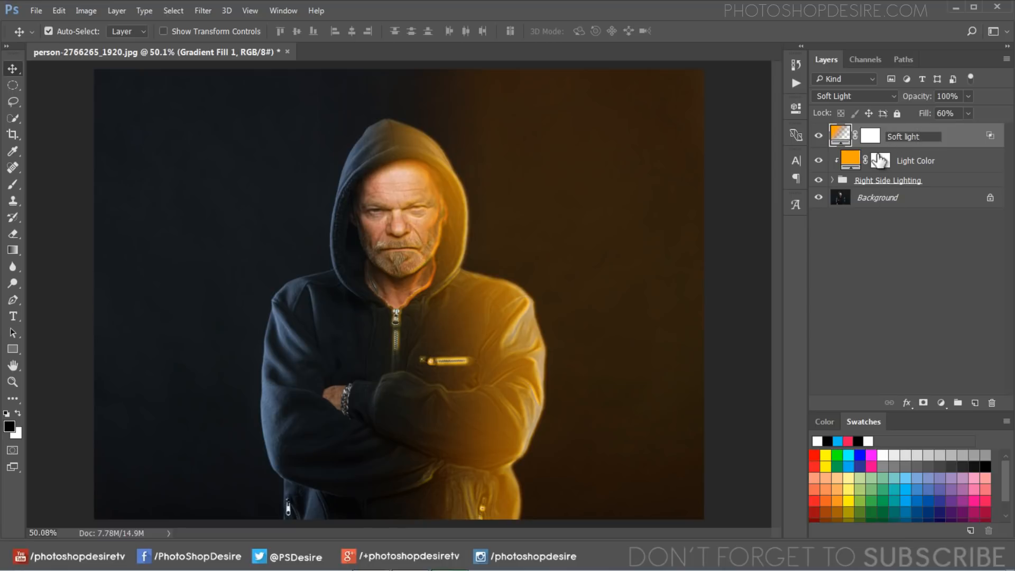
text(Color)
click(883, 279)
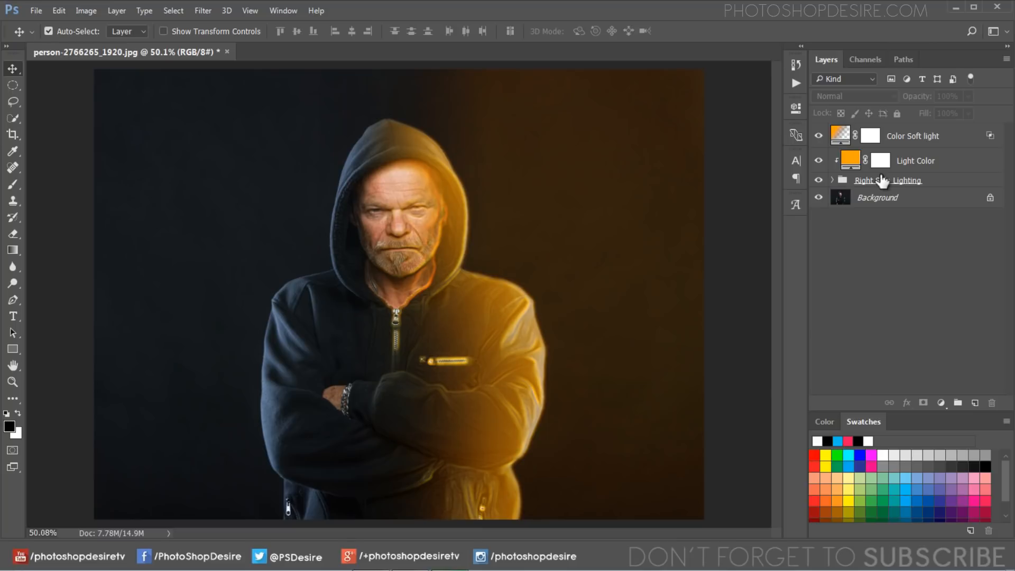
Compare the image with the Color Soft light layer hidden and shown.
click(818, 137)
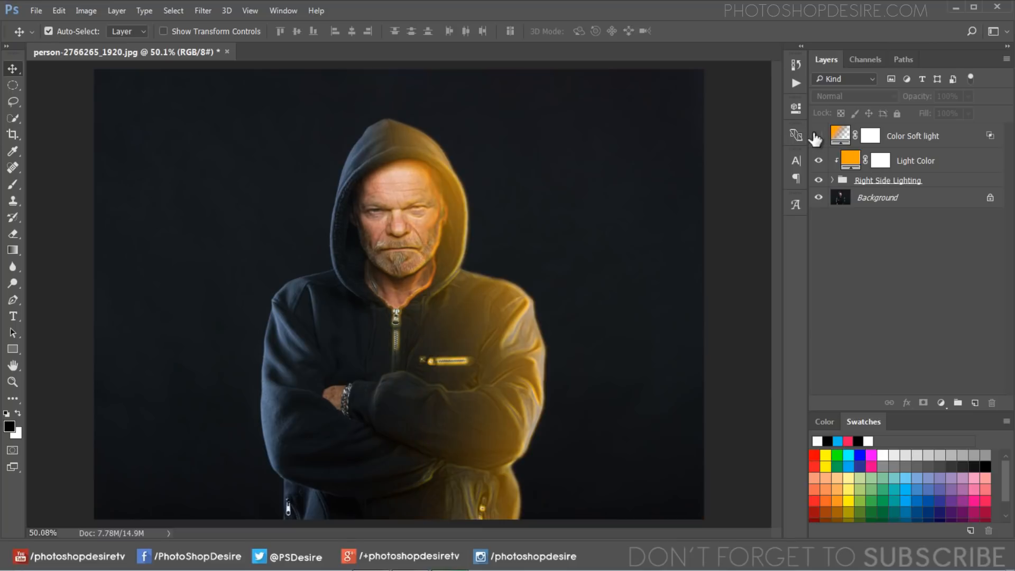
click(818, 137)
click(819, 137)
click(819, 136)
click(819, 136)
click(819, 137)
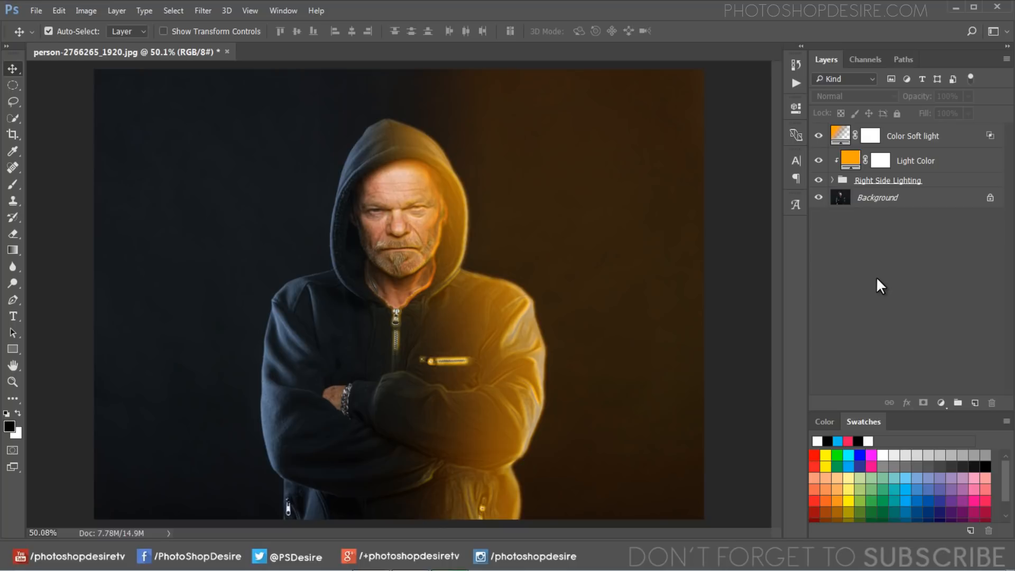
Duplicate the Color Soft light layer, the Light Color layer and the Right Side Lighting group within the same document.
click(920, 137)
shift+click(912, 181)
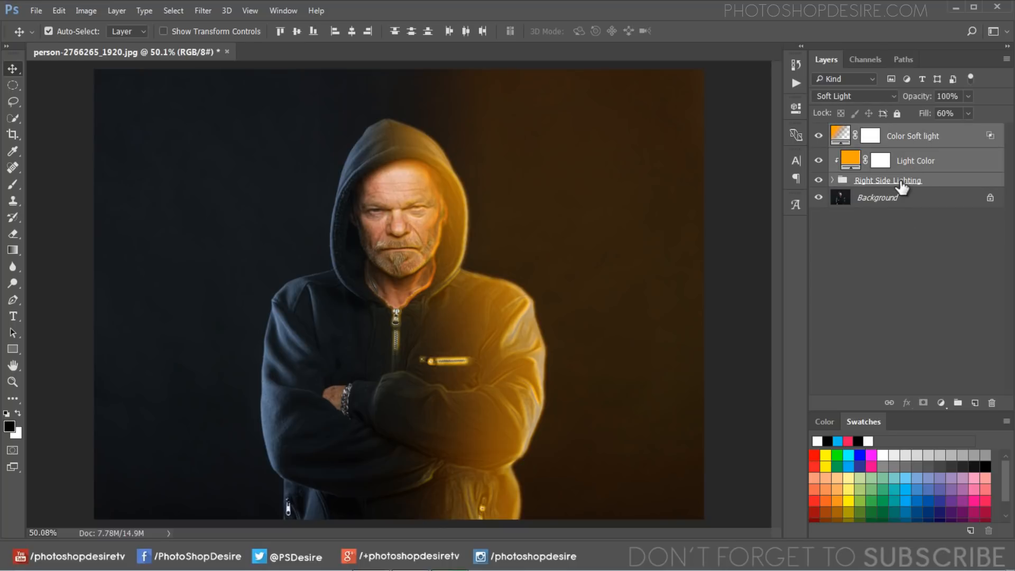
right_click(902, 186)
click(843, 181)
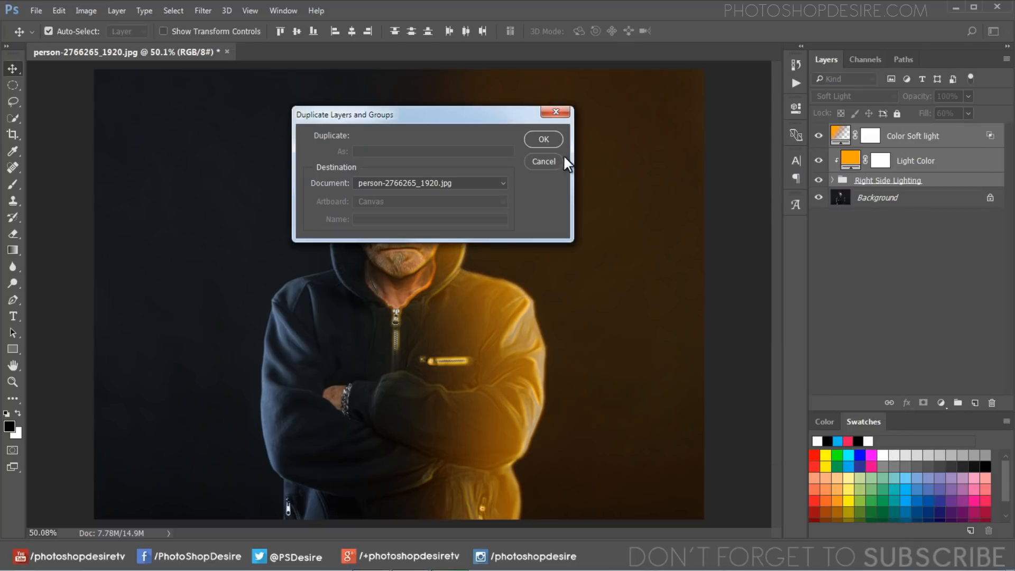
click(543, 139)
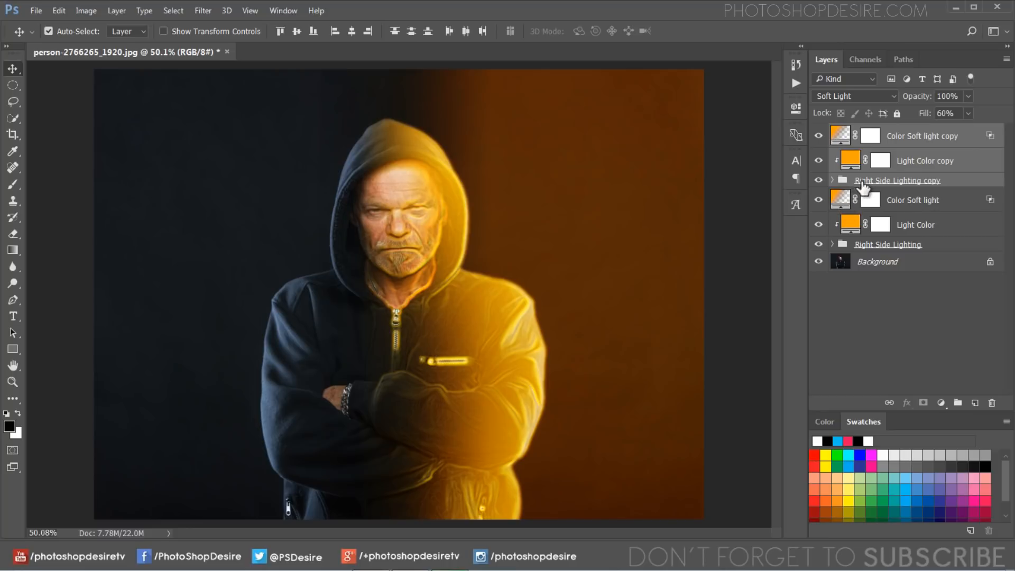
Reverse the gradient of the Light Direction fill inside the Right Side Lighting copy group.
click(833, 180)
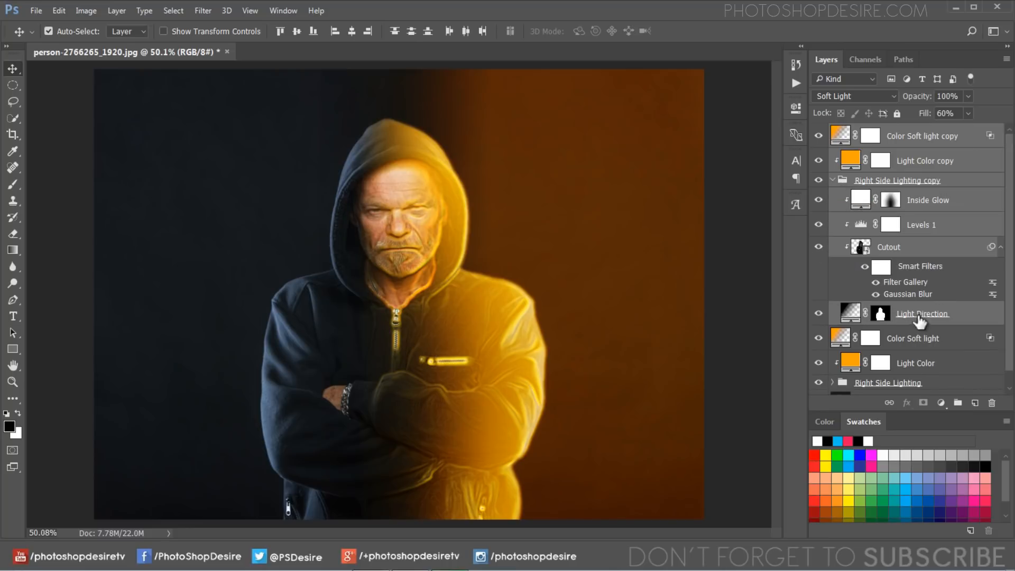
double_click(850, 312)
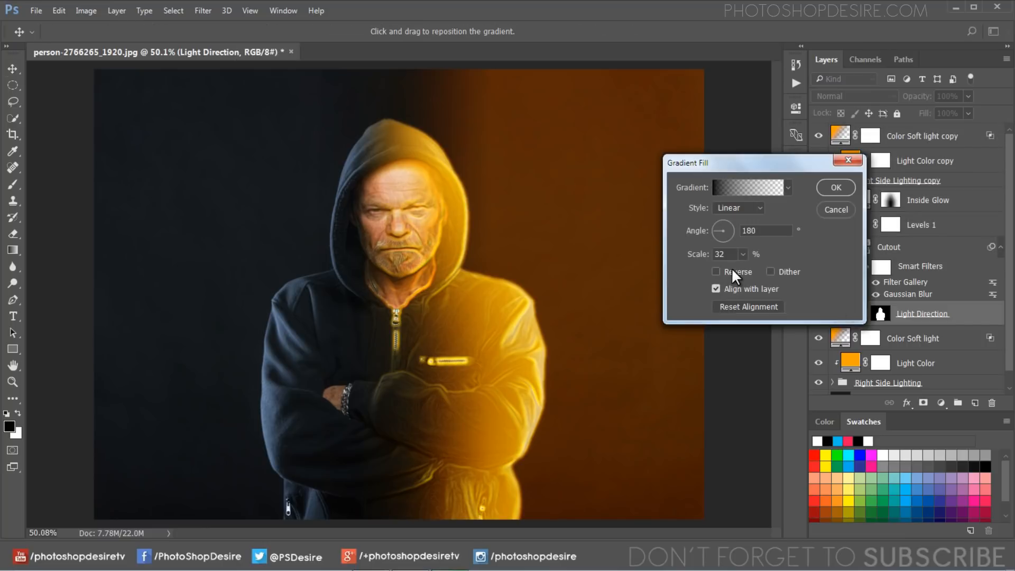
click(717, 269)
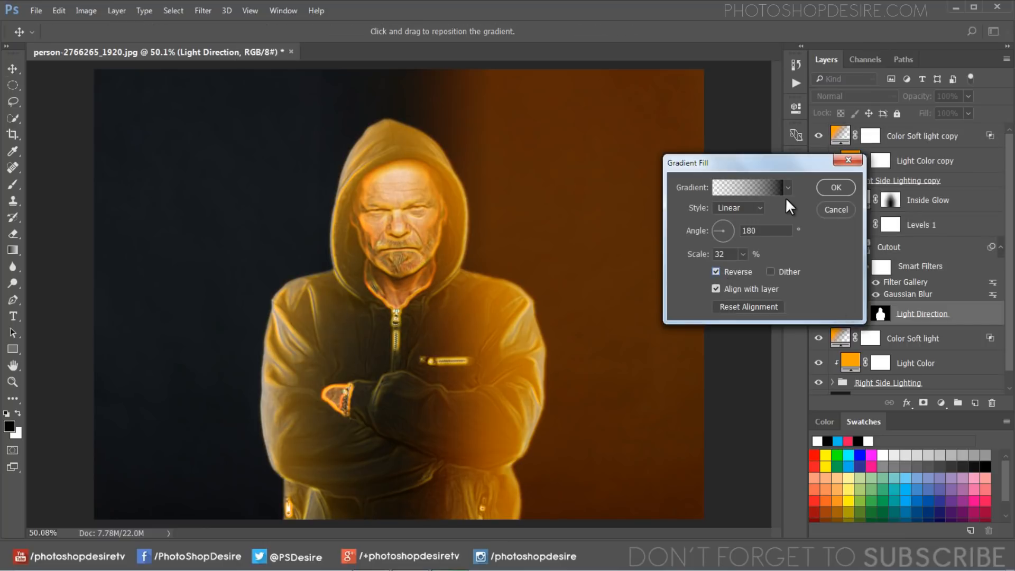
click(831, 191)
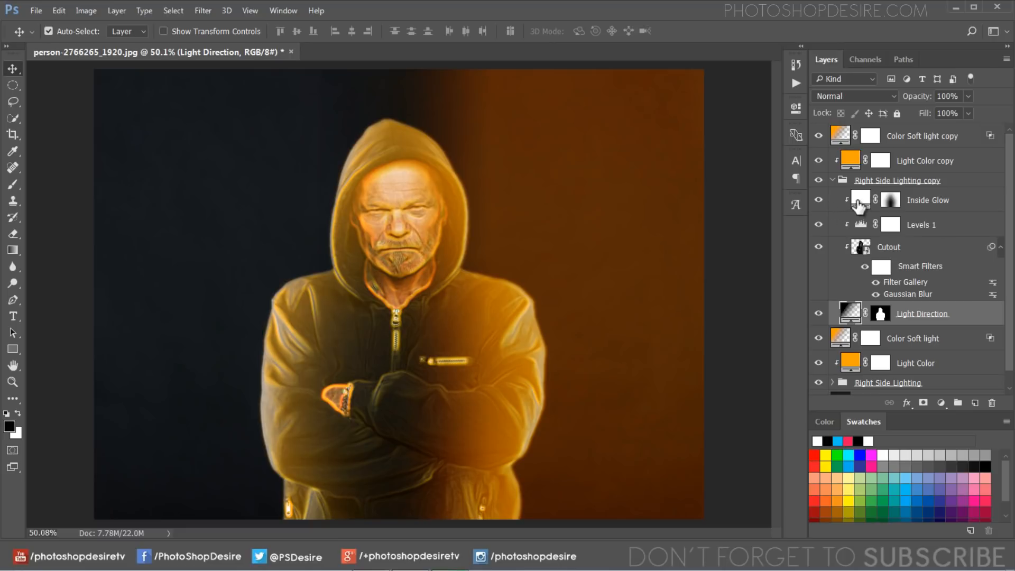
Rename the Right Side Lighting copy group as Left Side Lighting.
click(867, 183)
double_click(865, 182)
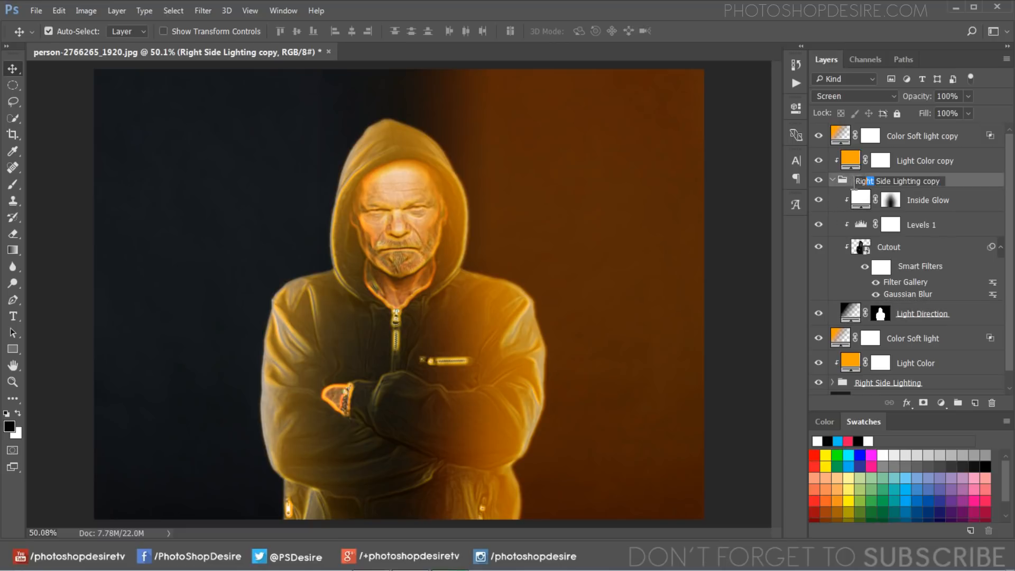
text(Left)
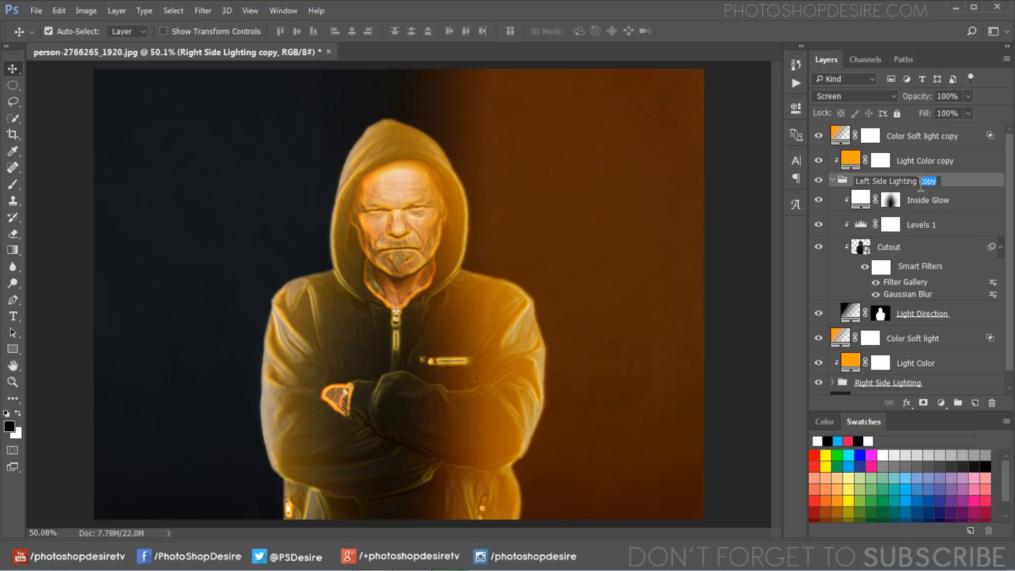
key(BackSpace)
Change the Light Color copy solid fill to purple, hex 9d1fde.
double_click(848, 167)
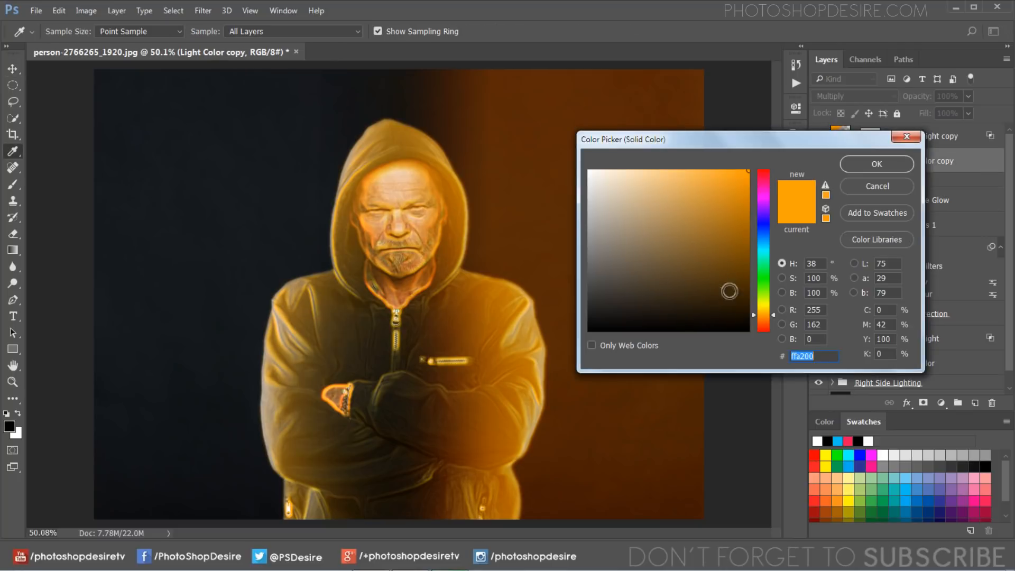
text(9)
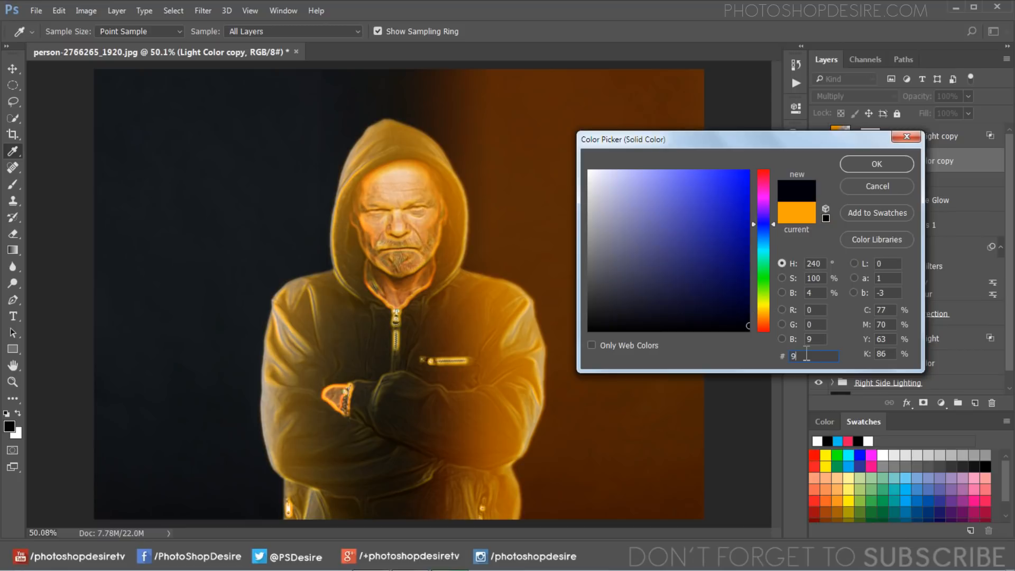
text(d1)
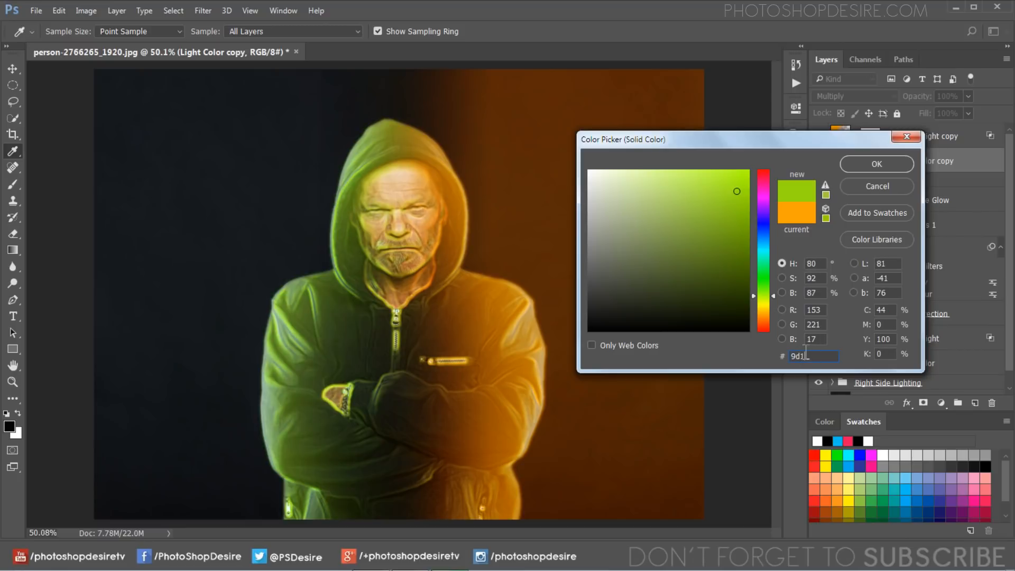
text(fde)
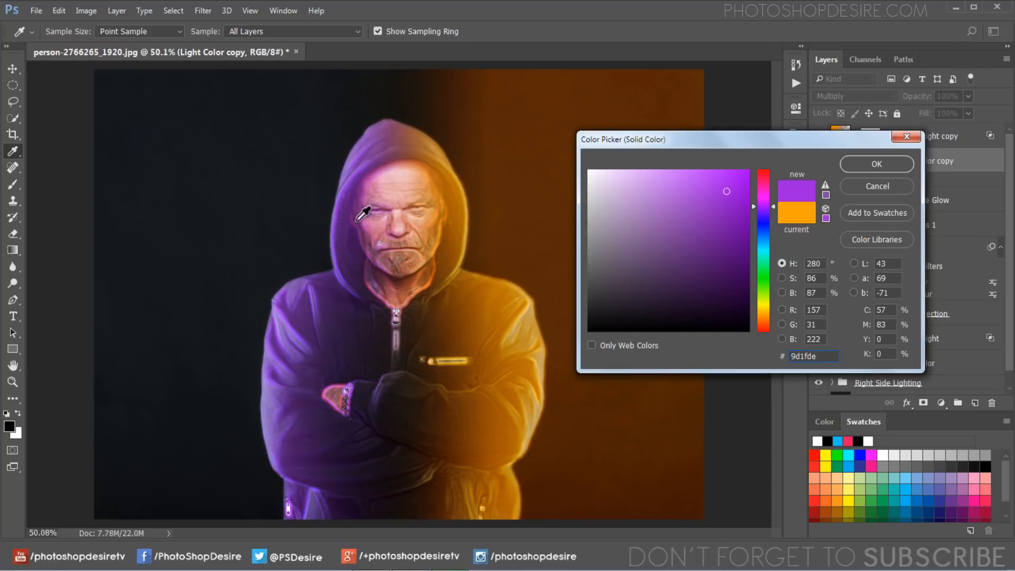
click(845, 164)
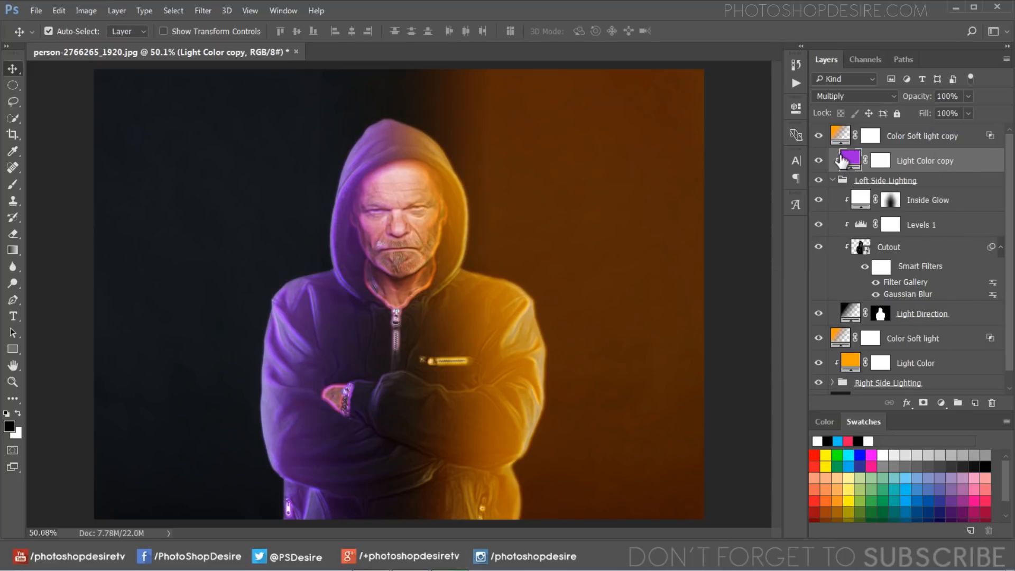
Recolor the orange gradient stop of the Color Soft light copy fill to 9d1fde and turn off its Reverse option.
double_click(844, 139)
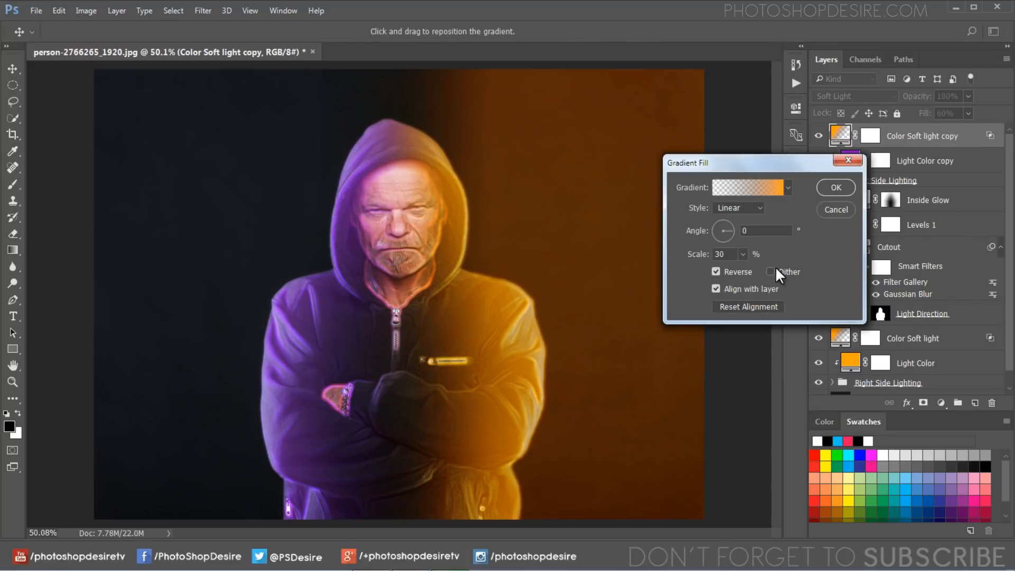
click(772, 192)
click(569, 302)
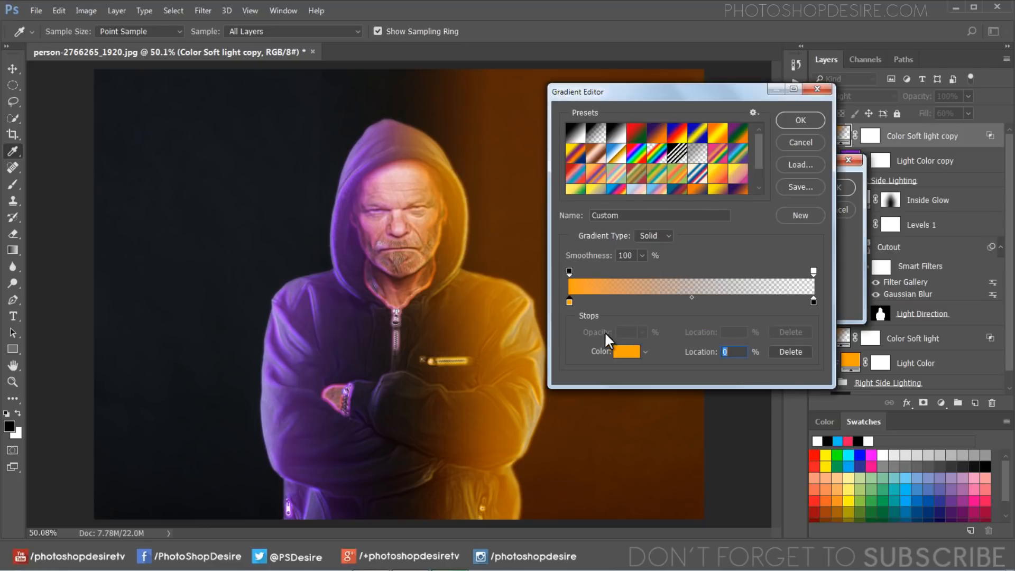
click(625, 352)
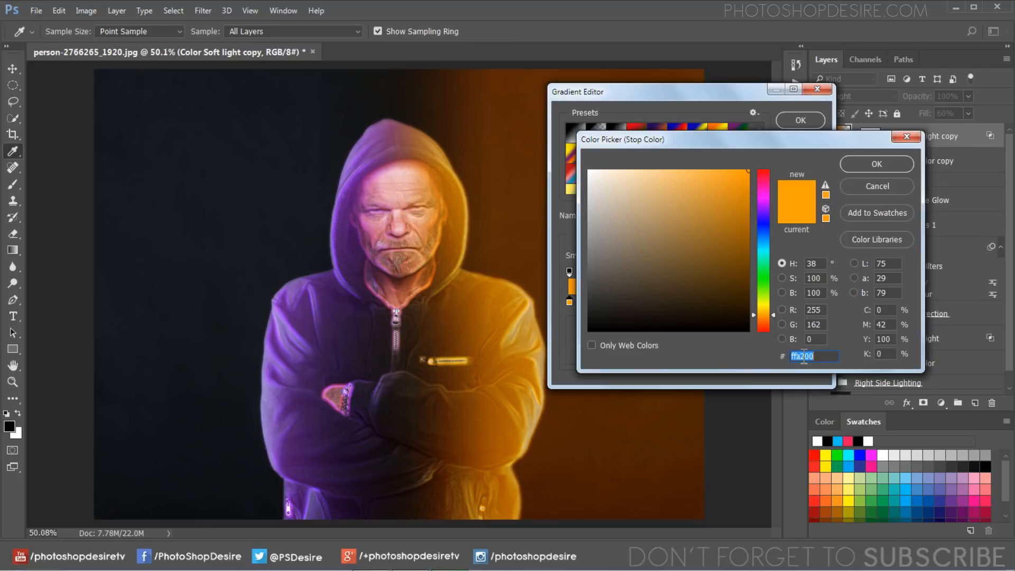
text(9d)
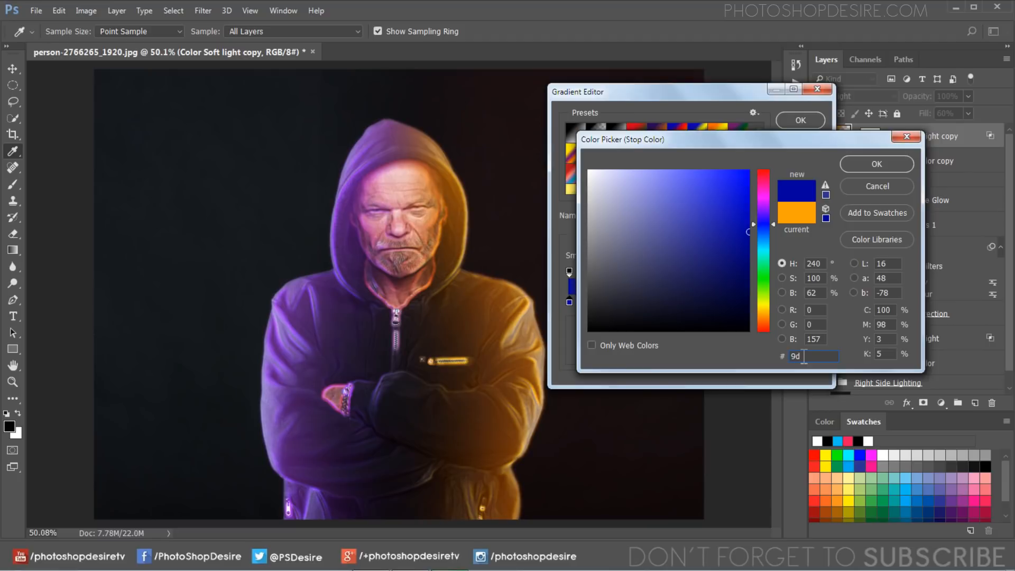
text(1fde)
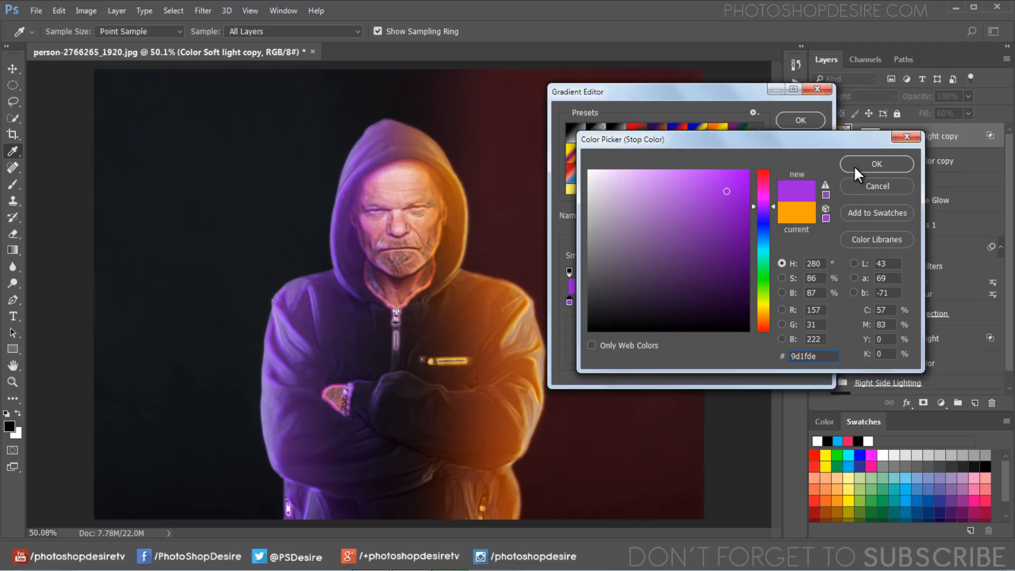
click(854, 166)
click(800, 120)
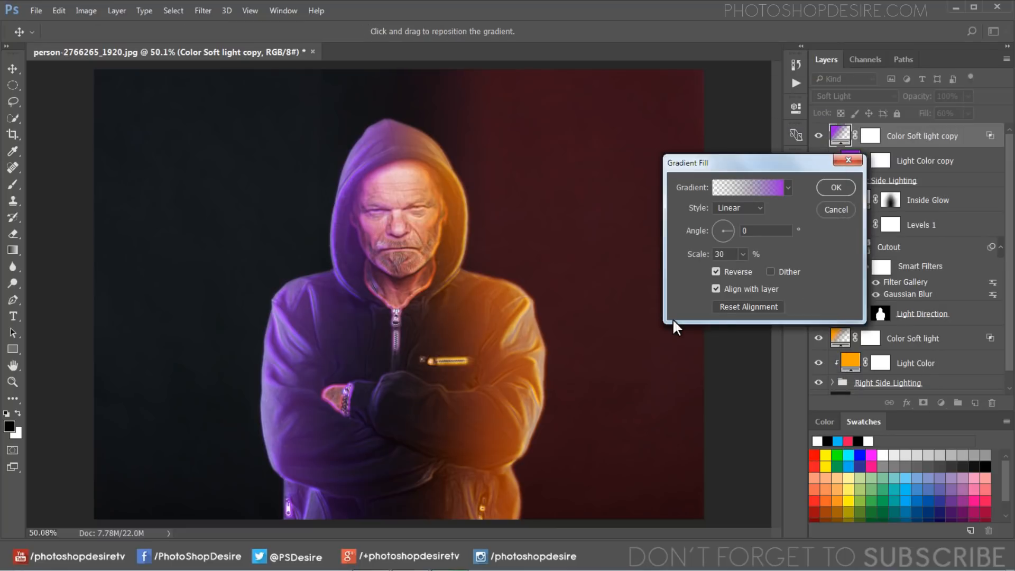
click(716, 269)
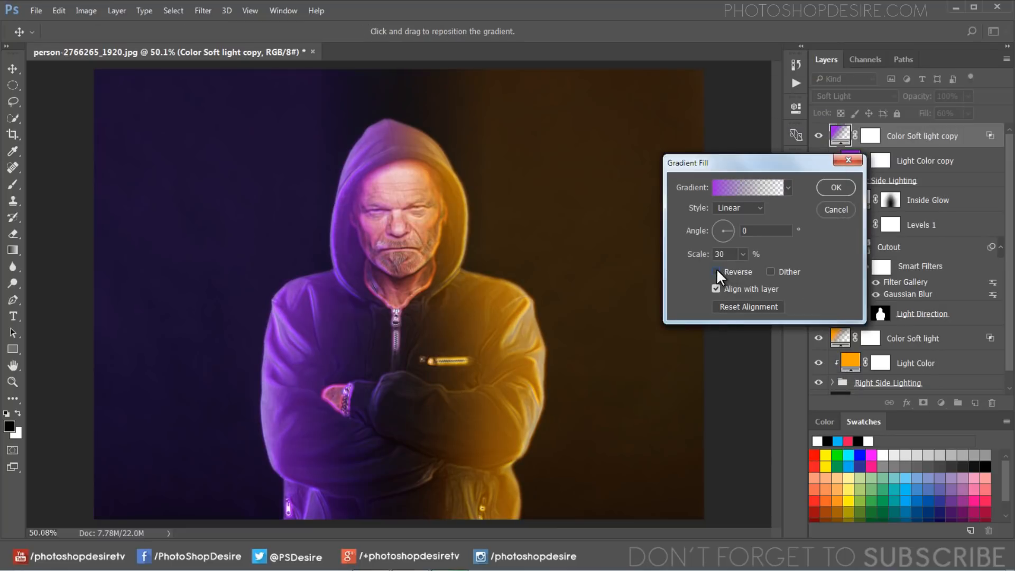
click(825, 188)
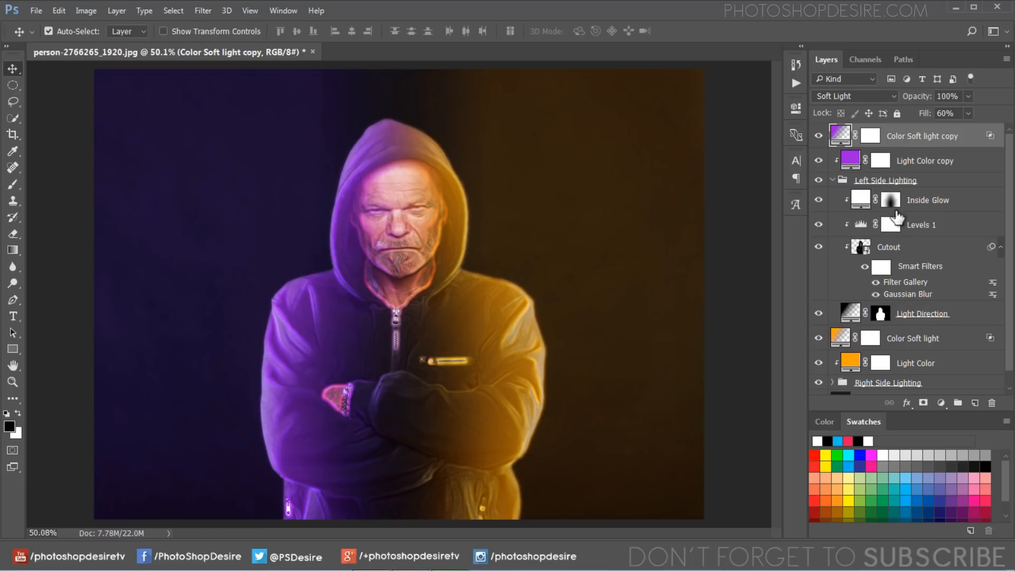
Group all layers above the Background, from Color Soft light copy down to Right Side Lighting, and name the group Dual Color Lighting.
scroll(893, 281, down, 1)
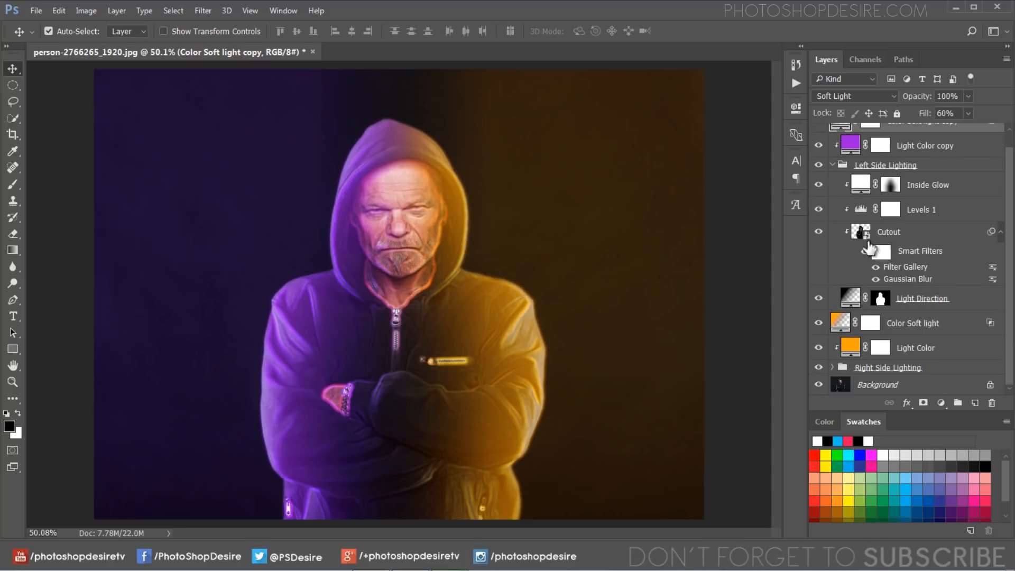
shift+click(897, 369)
key(ctrl+g)
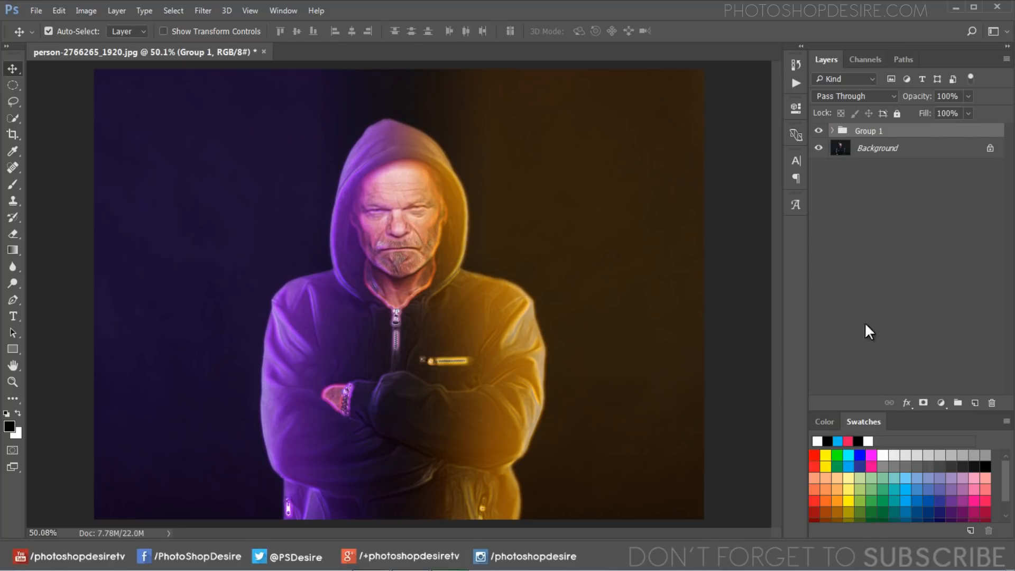
double_click(867, 131)
text(Dual Color Lighting)
click(862, 214)
Compare the image with the Dual Color Lighting group hidden and shown.
click(819, 131)
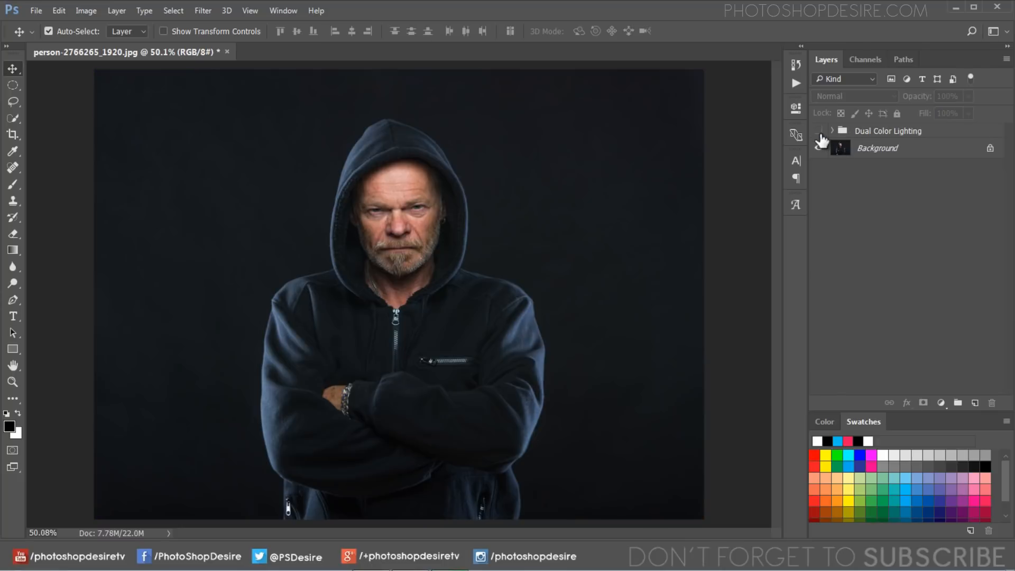
click(819, 131)
click(819, 132)
click(819, 131)
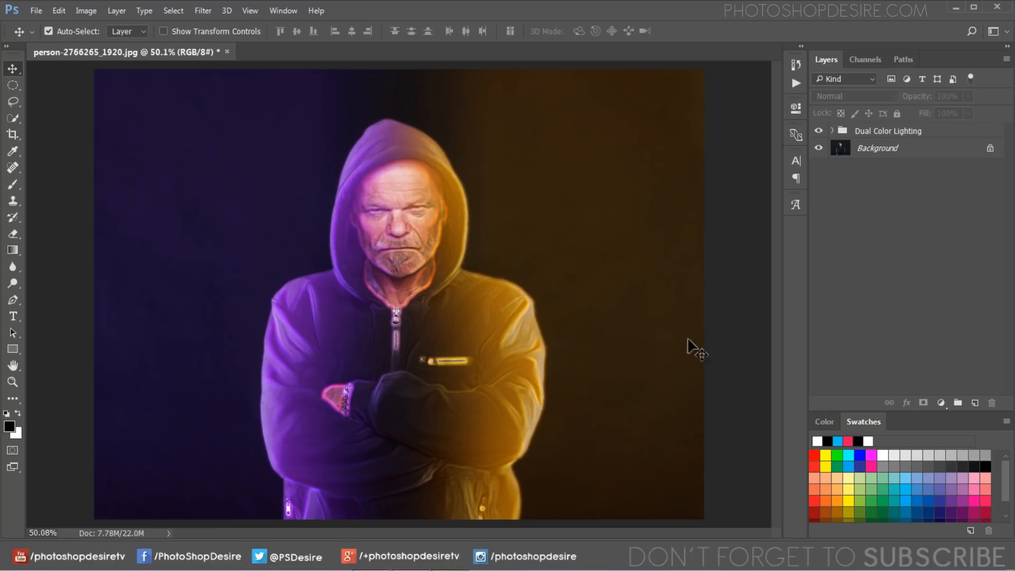
Duplicate the Background layer, move the copy above the Dual Color Lighting group and rename it Contrast.
right_click(864, 152)
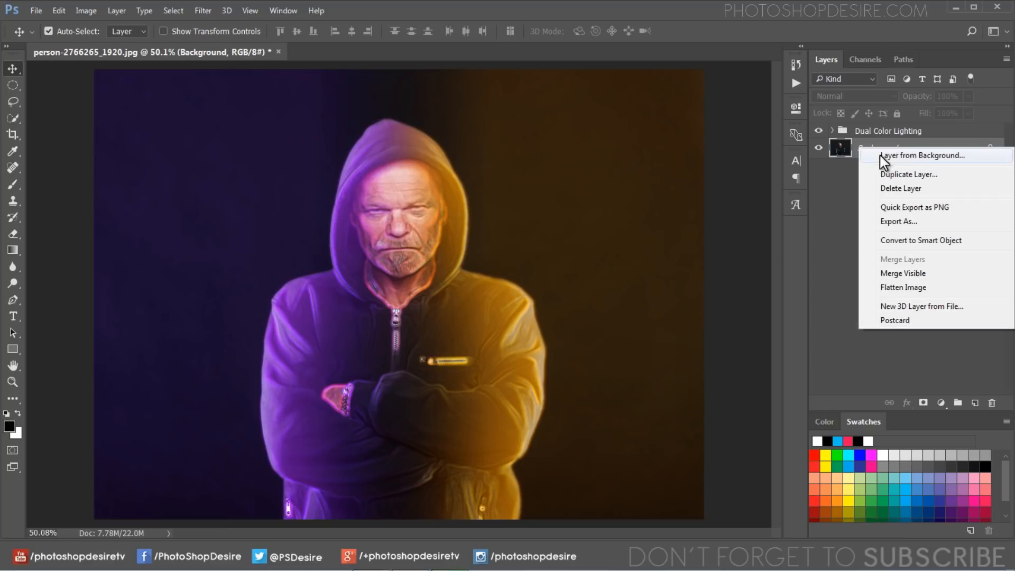
click(950, 178)
click(555, 140)
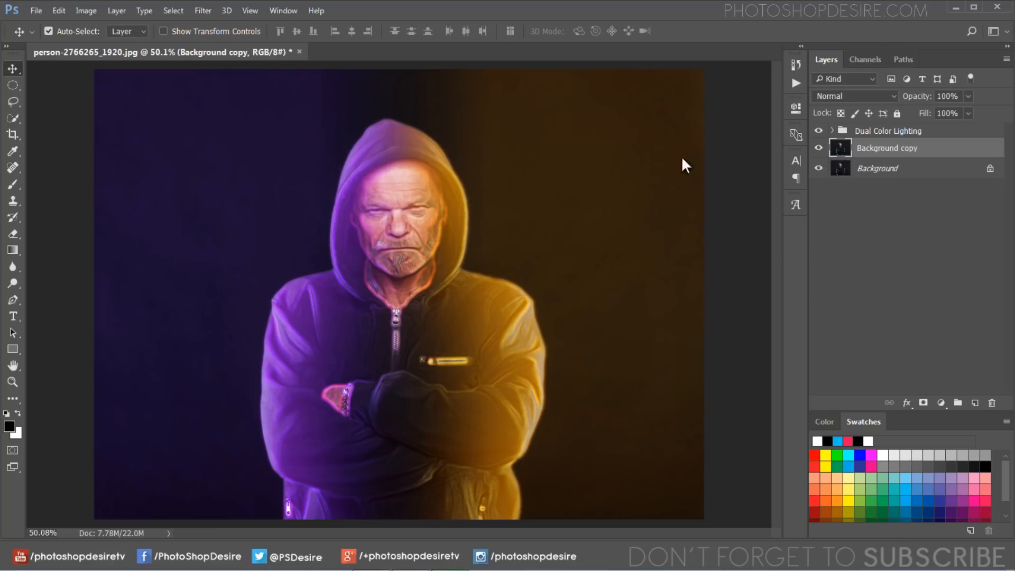
drag(922, 155, 906, 134)
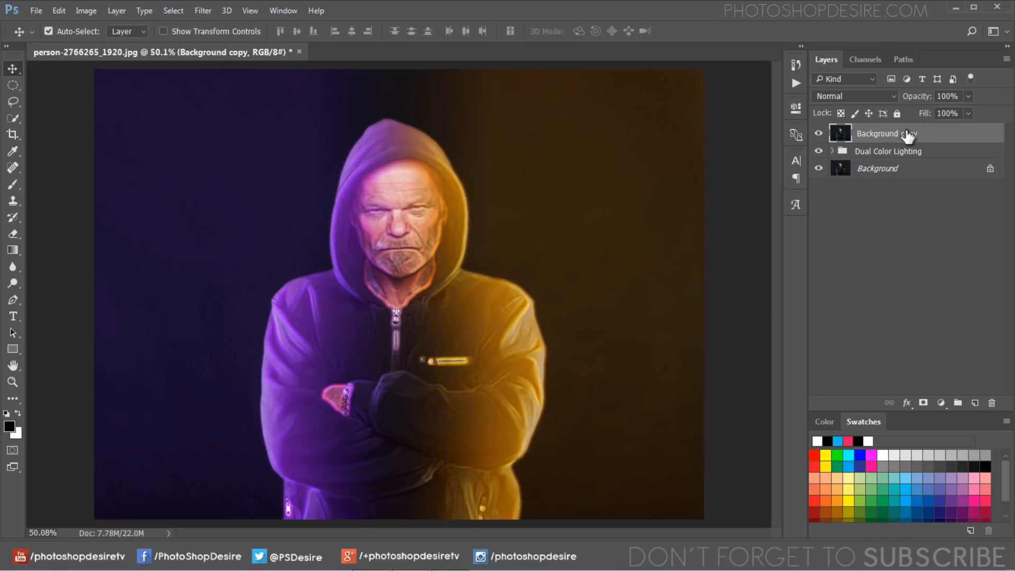
double_click(888, 134)
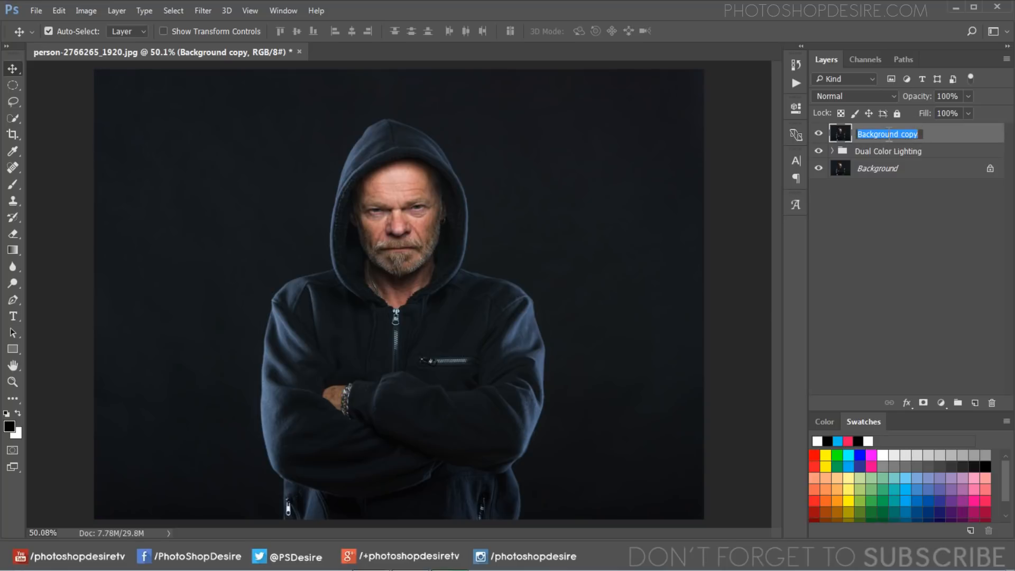
text(Contrast)
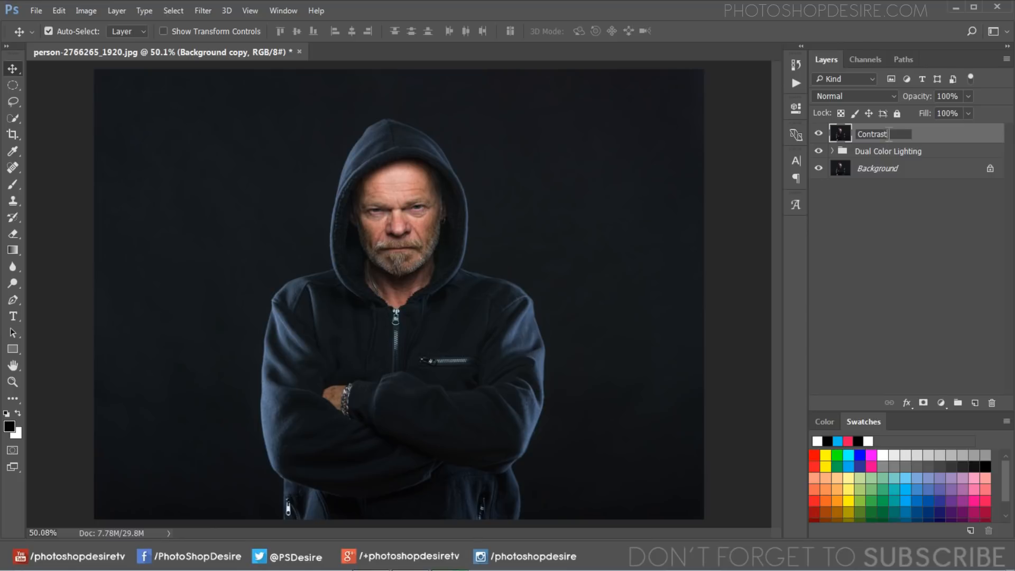
click(884, 217)
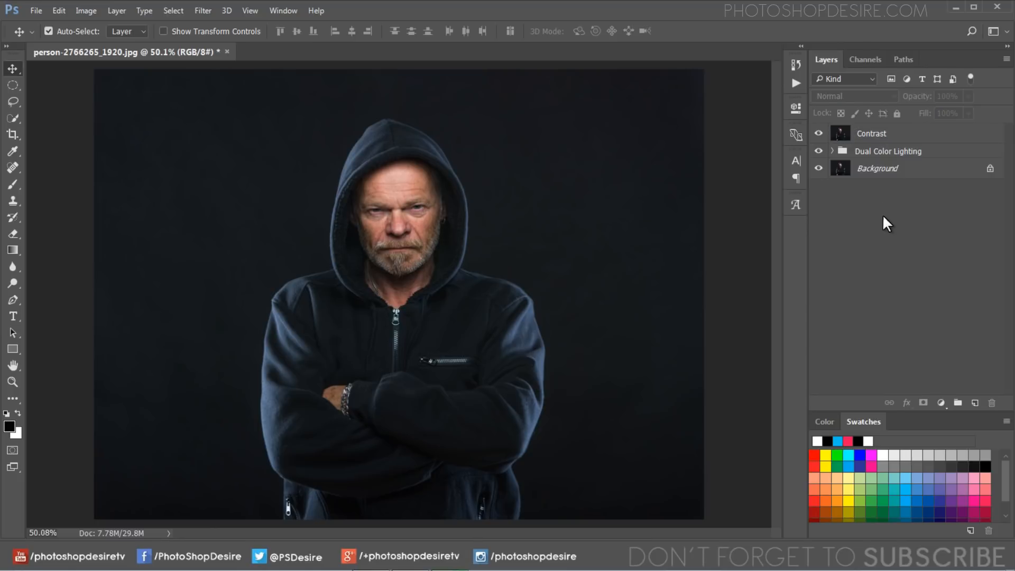
Desaturate the Contrast layer.
click(867, 142)
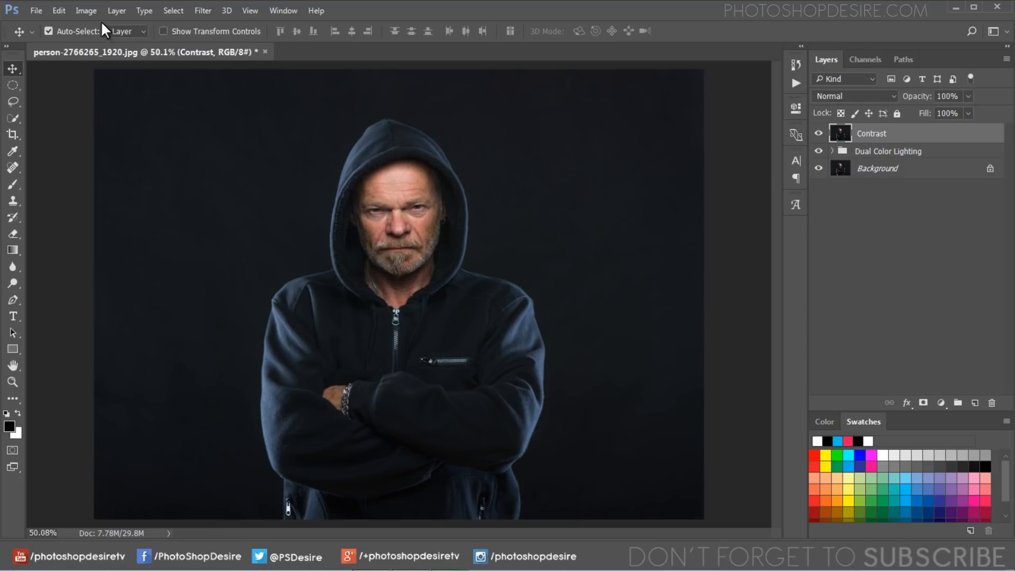
click(86, 10)
mouse_move(164, 43)
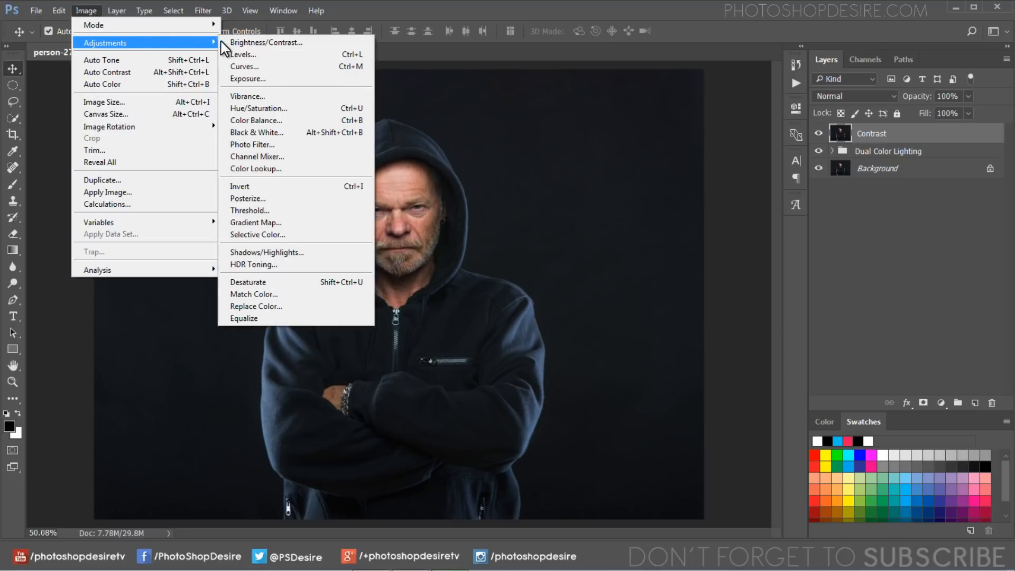
click(291, 282)
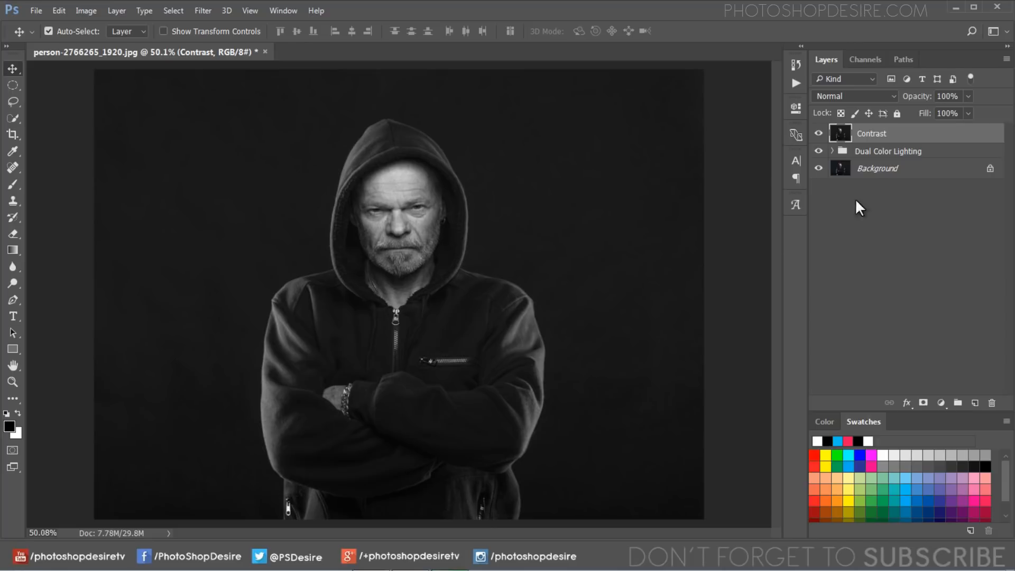
Set the Contrast layer's blend mode to Hard Light and its fill to 50%.
click(861, 96)
click(854, 274)
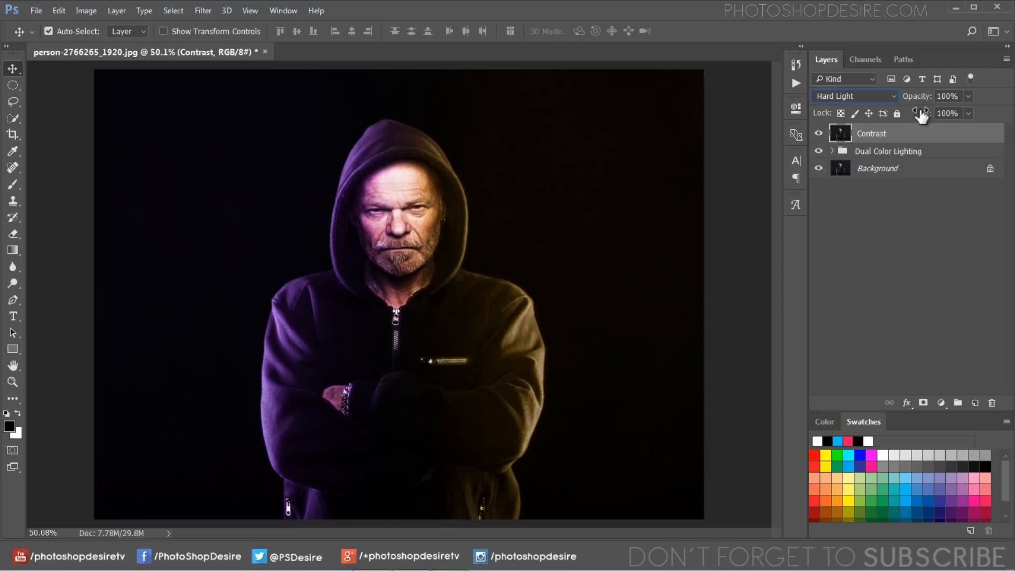
drag(920, 113, 896, 117)
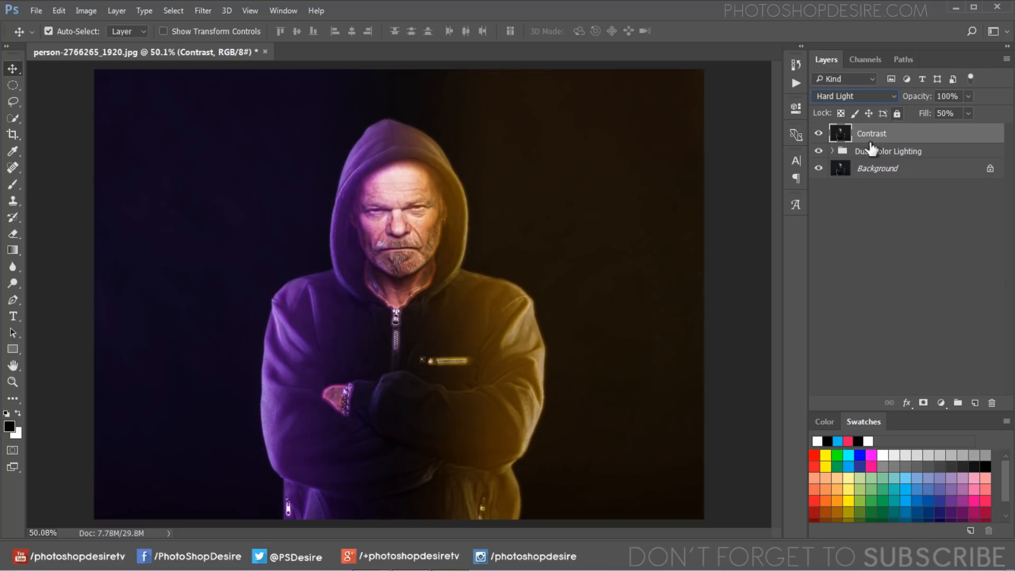
Compare the image with the Contrast layer hidden and shown, and leave no layer selected.
click(819, 134)
click(819, 134)
click(863, 212)
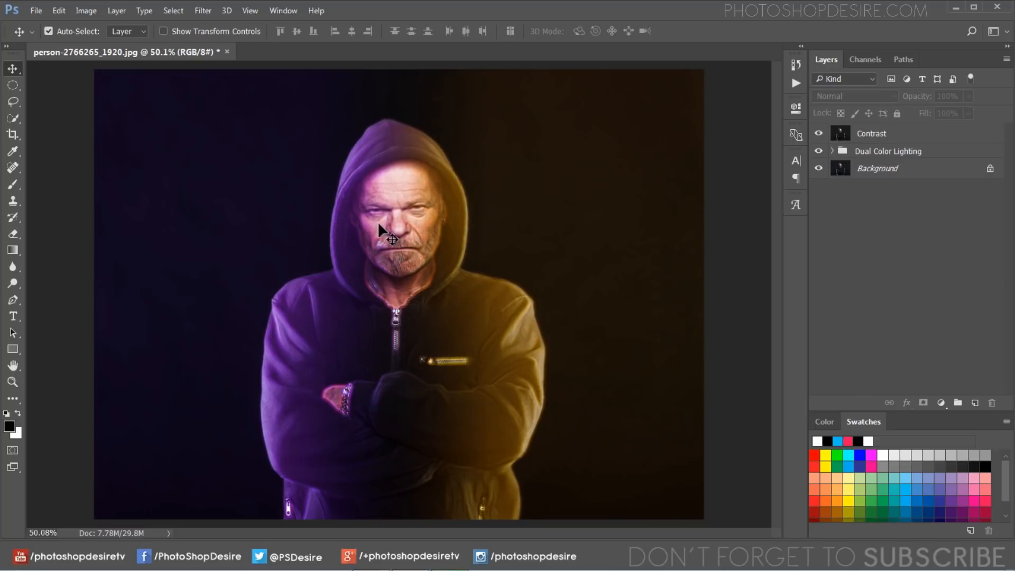
Duplicate the Background layer again and move the copy above the Contrast layer.
right_click(893, 167)
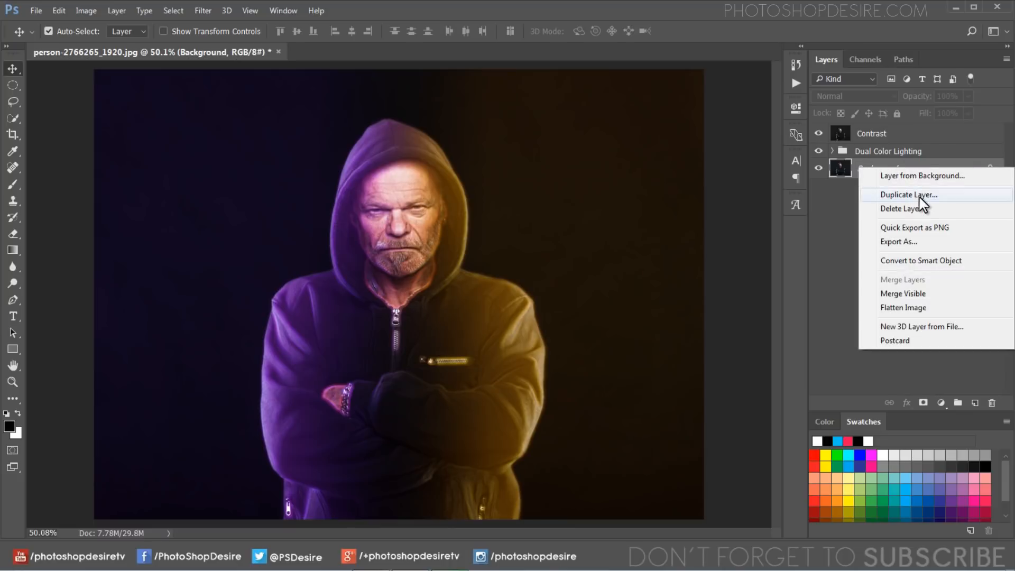
click(922, 196)
click(542, 142)
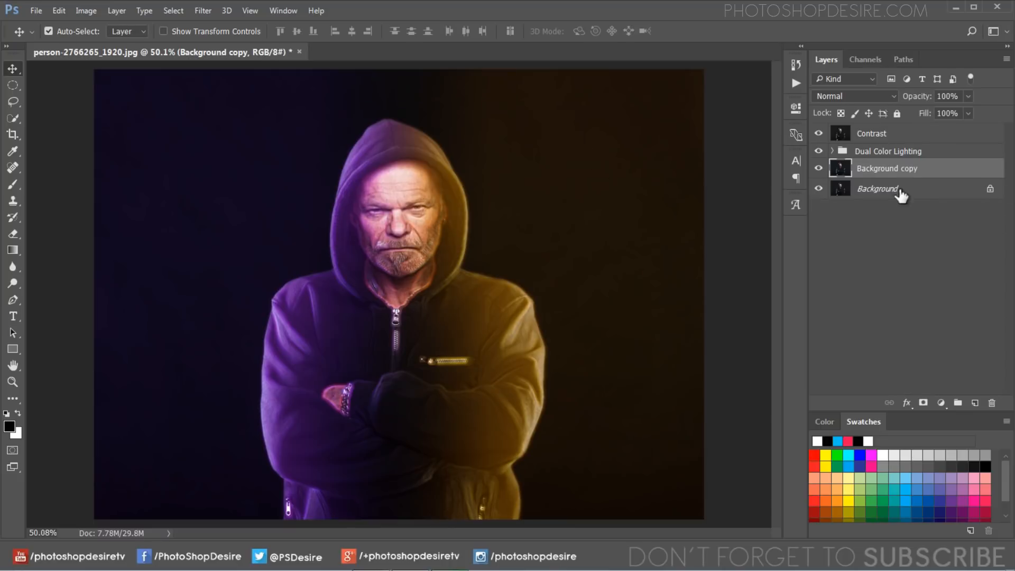
drag(922, 174, 879, 136)
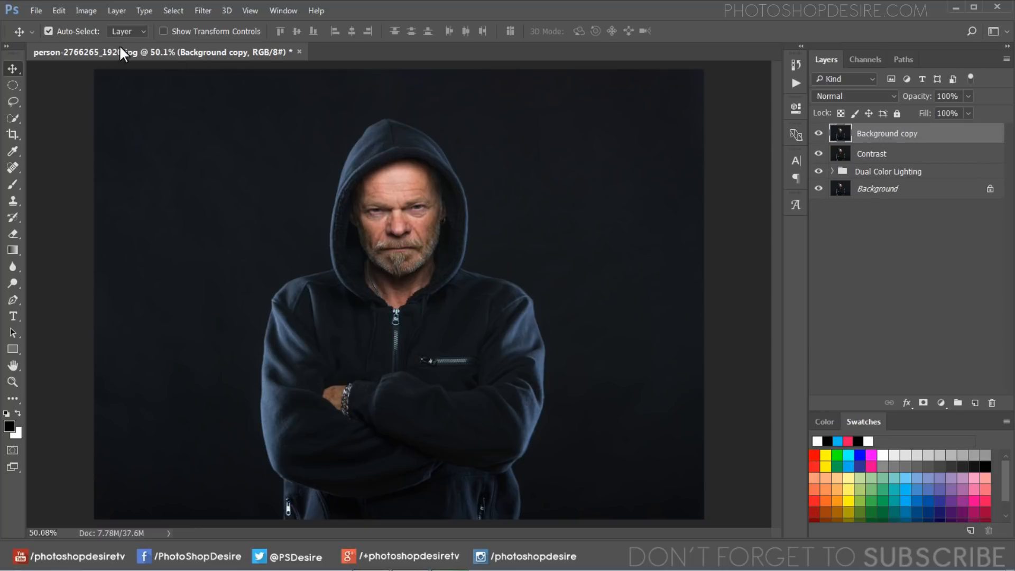
Desaturate the Background copy layer and rename it Highpass.
click(83, 12)
mouse_move(154, 42)
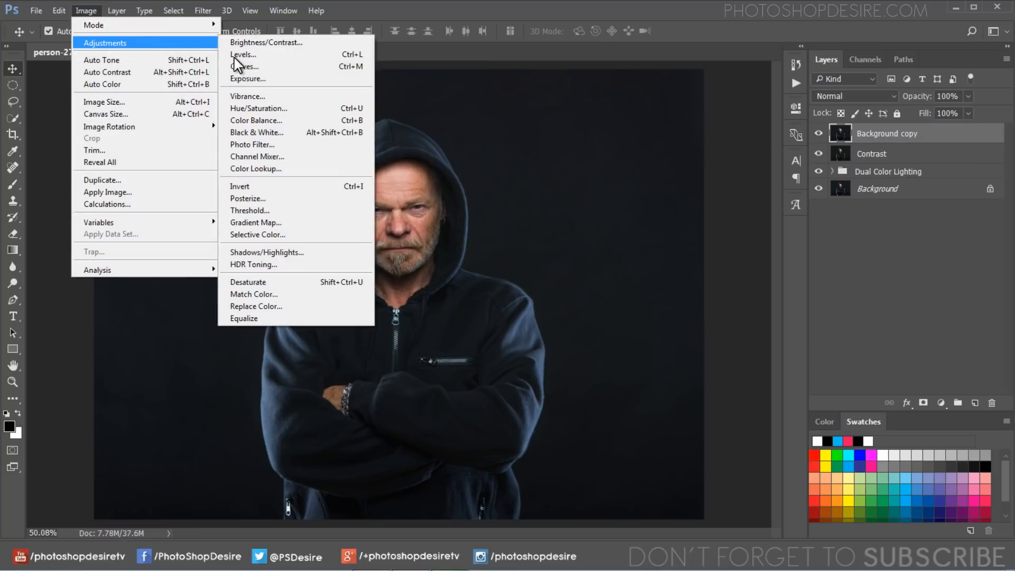
click(293, 281)
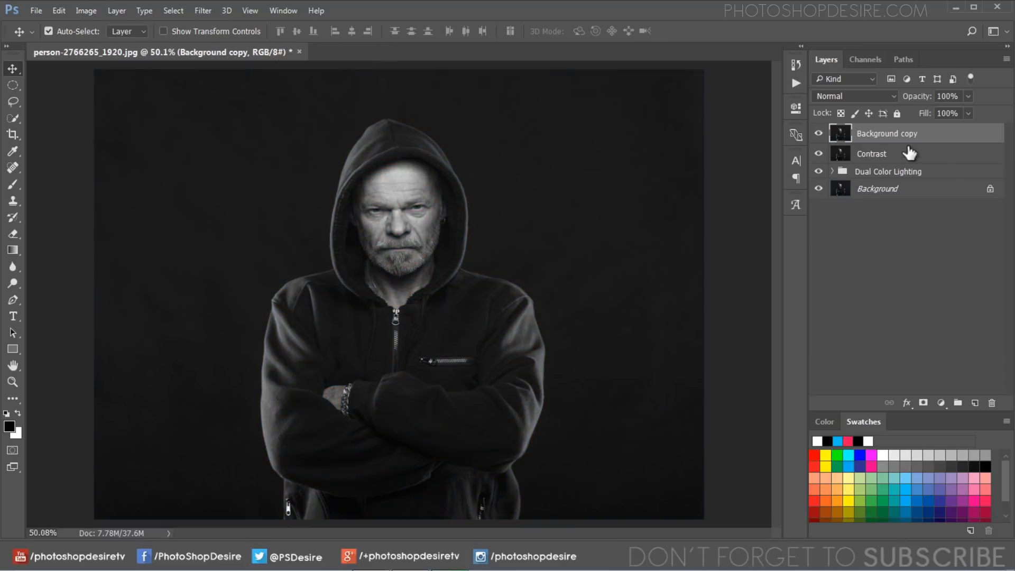
double_click(896, 134)
text(Highpass)
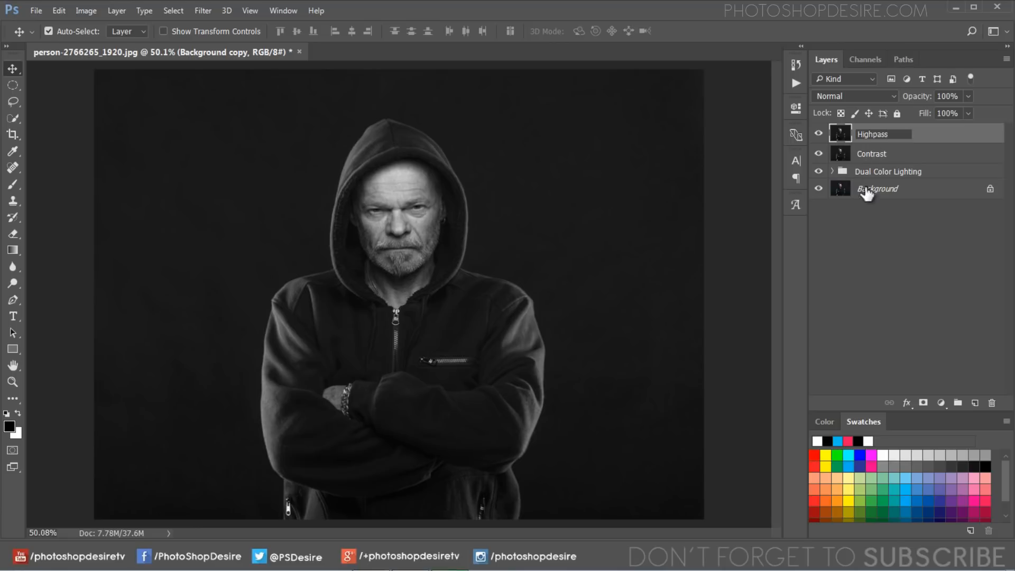
key(Return)
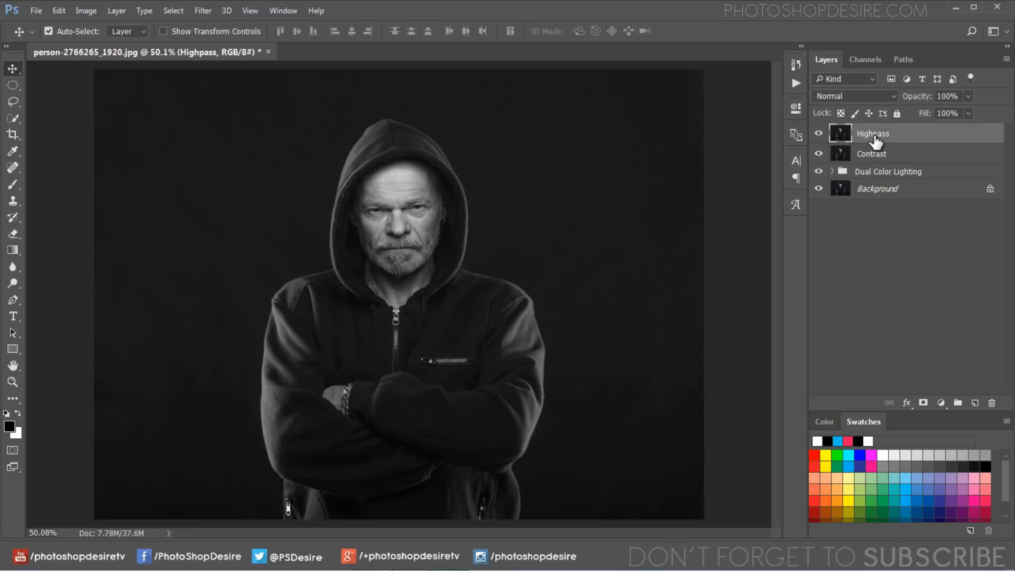
Convert the Highpass layer to a smart object and apply a High Pass filter with a radius slightly below 2 pixels.
right_click(875, 140)
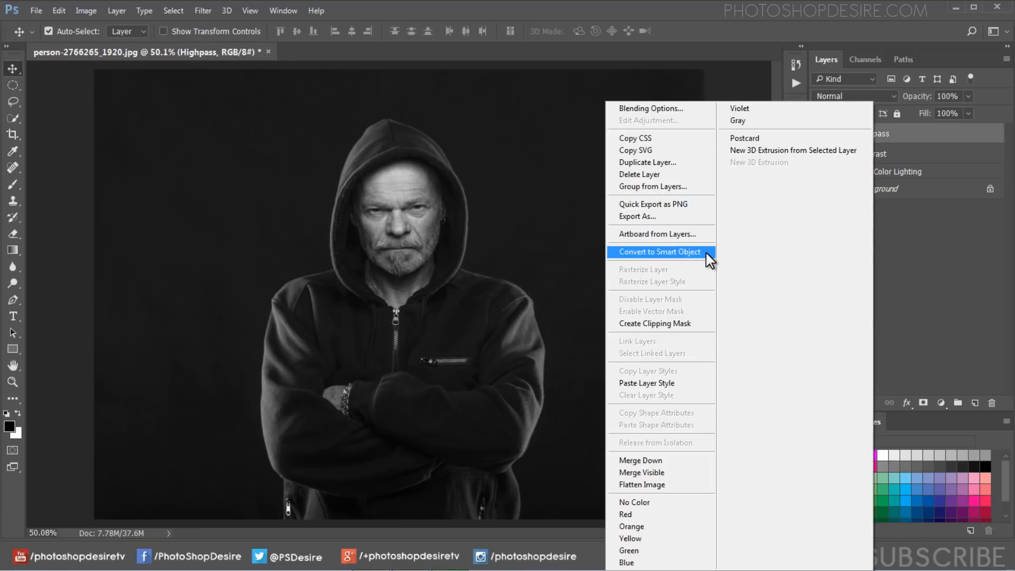
click(707, 254)
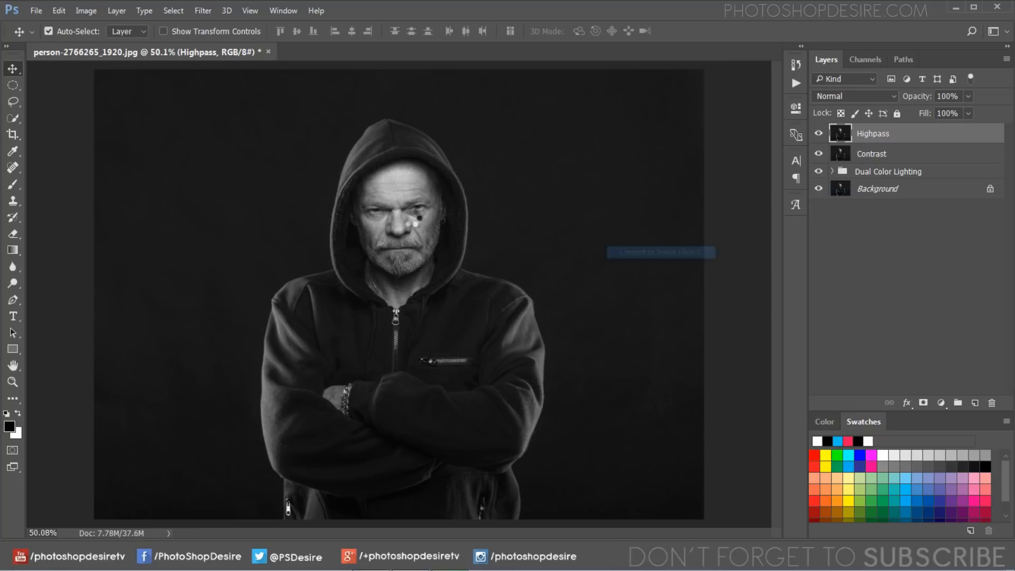
click(204, 11)
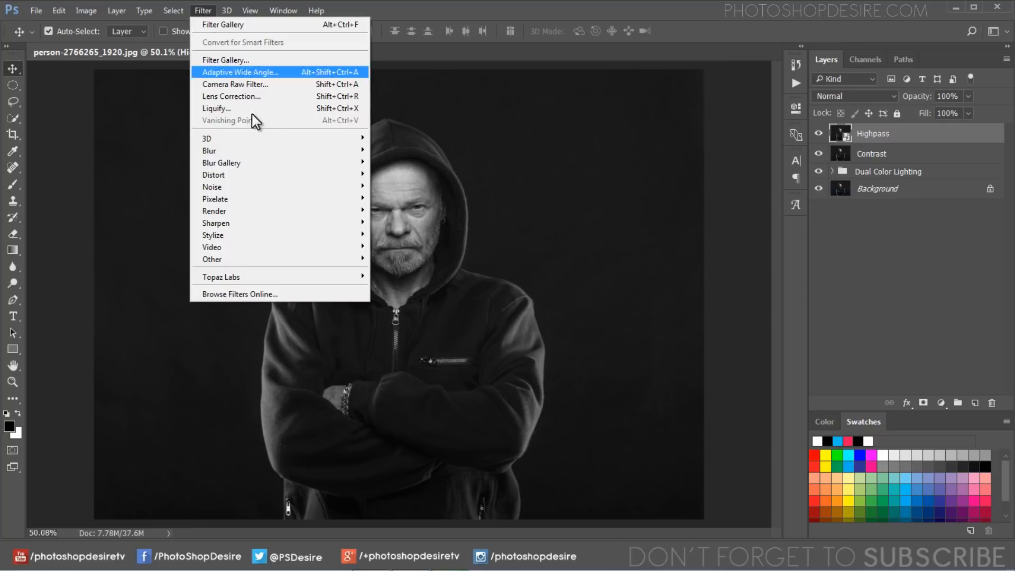
mouse_move(324, 261)
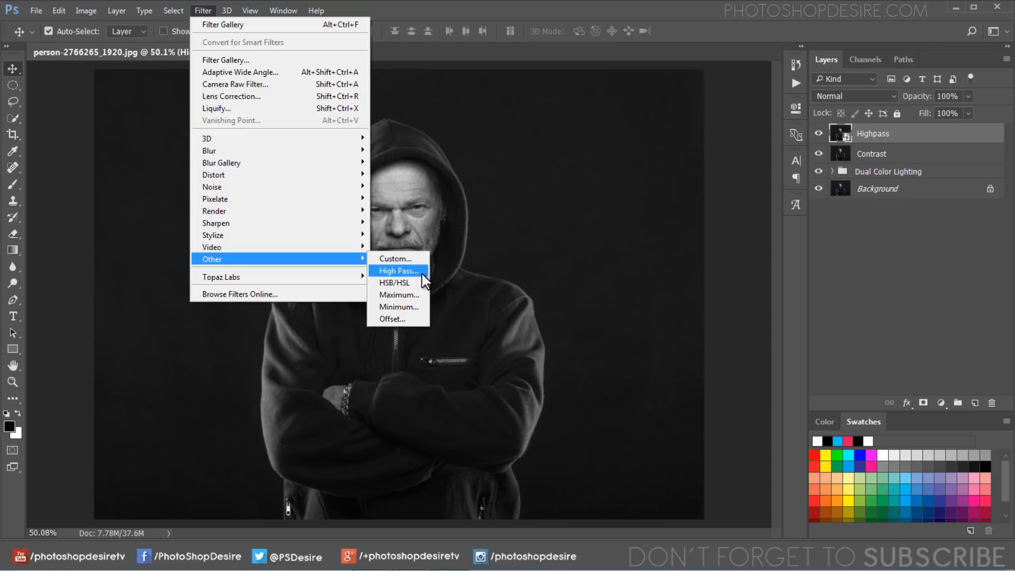
click(421, 271)
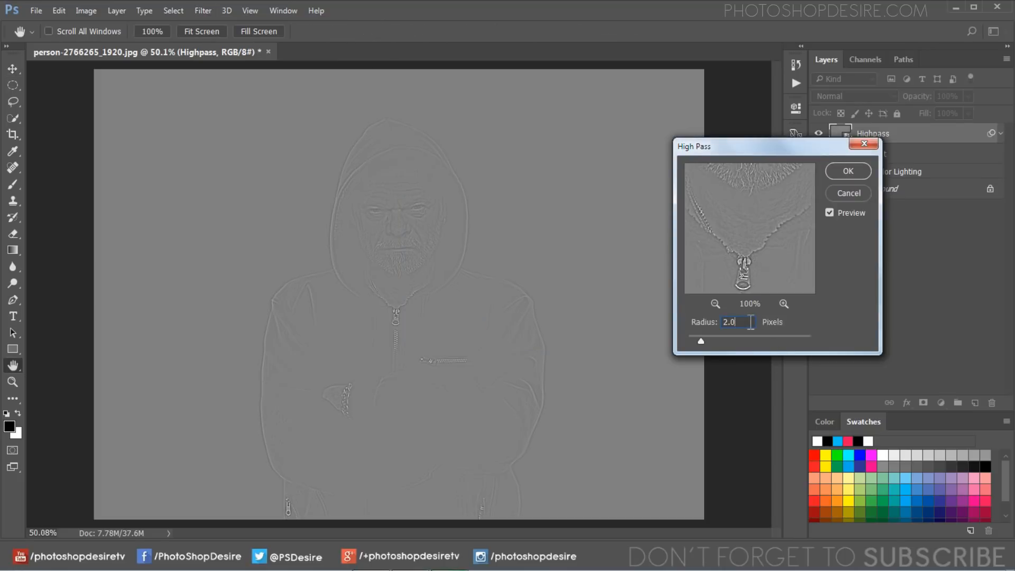
drag(736, 211, 783, 318)
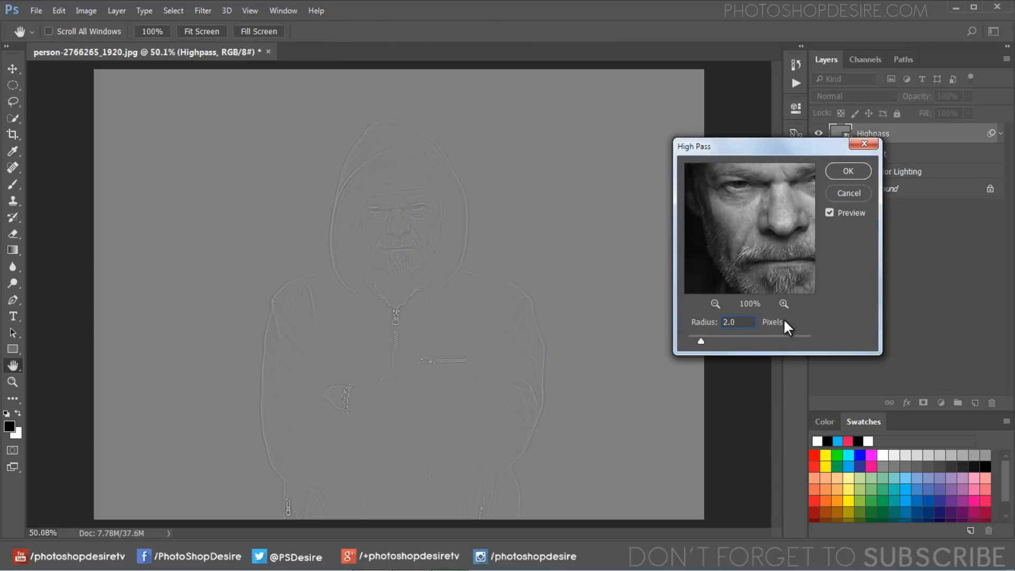
drag(766, 231, 747, 254)
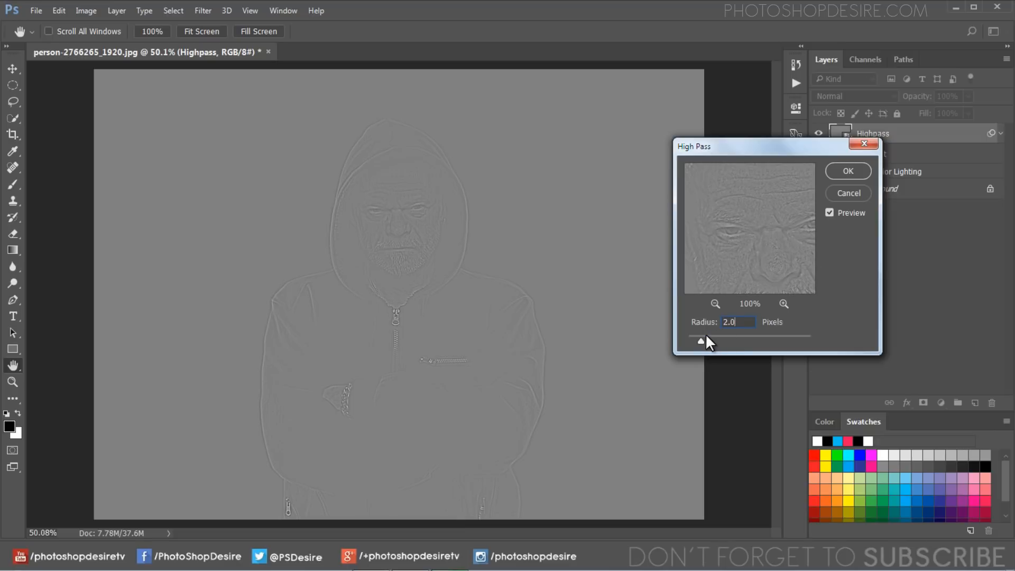
drag(700, 340, 696, 340)
click(846, 171)
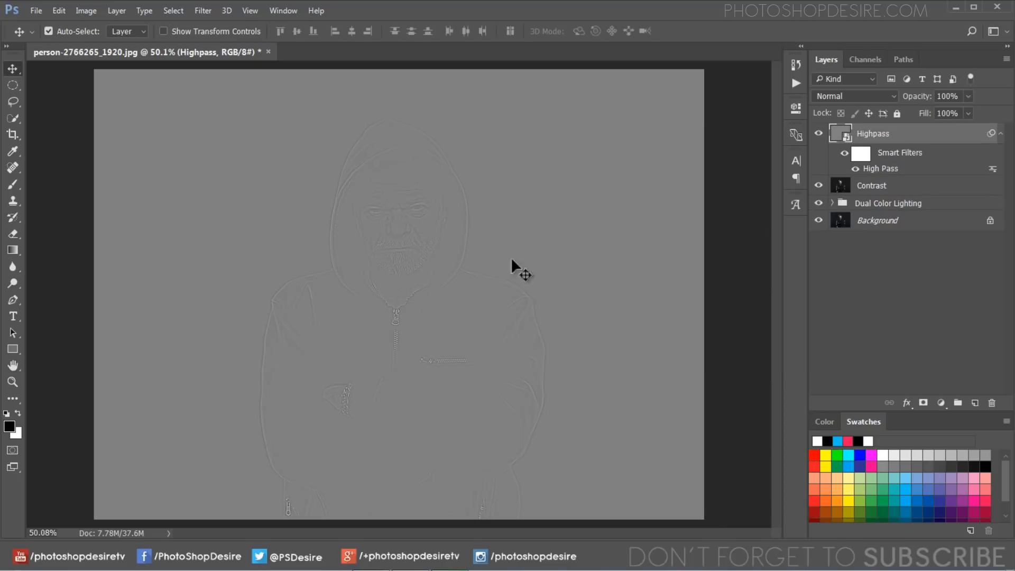
Set the Highpass layer's blend mode to Hard Light and compare the image with the layer hidden and shown.
click(870, 95)
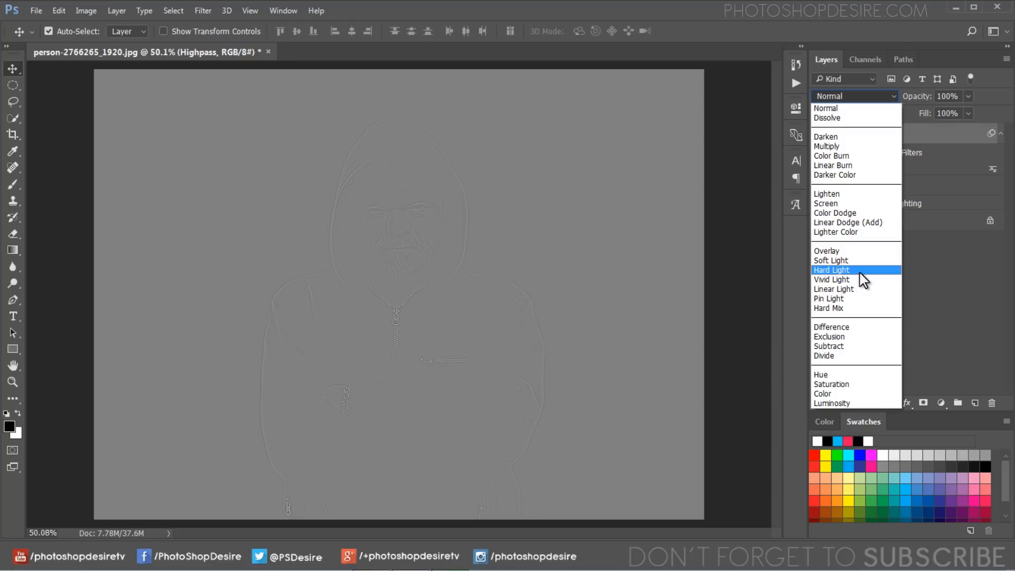
click(858, 270)
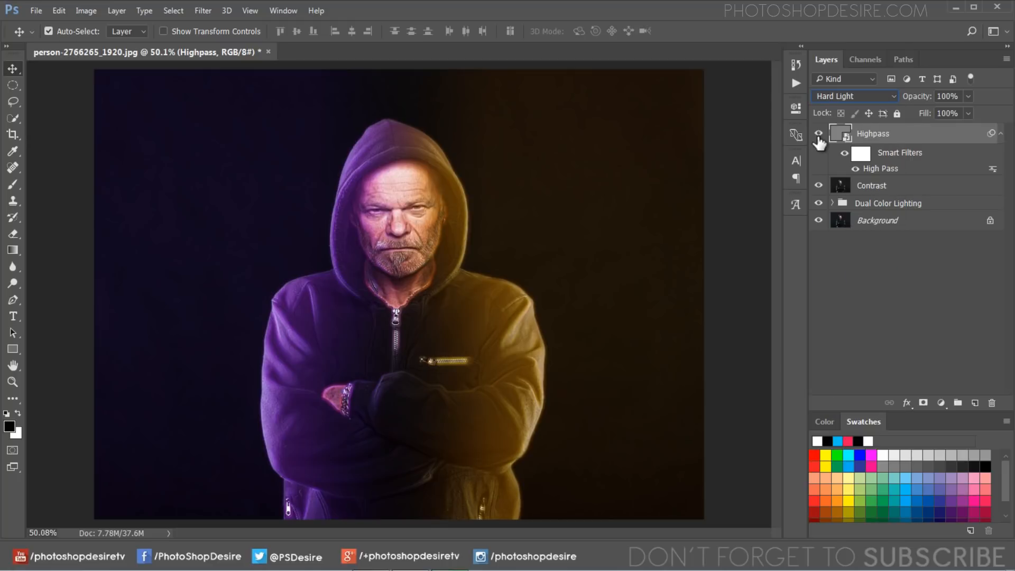
click(818, 134)
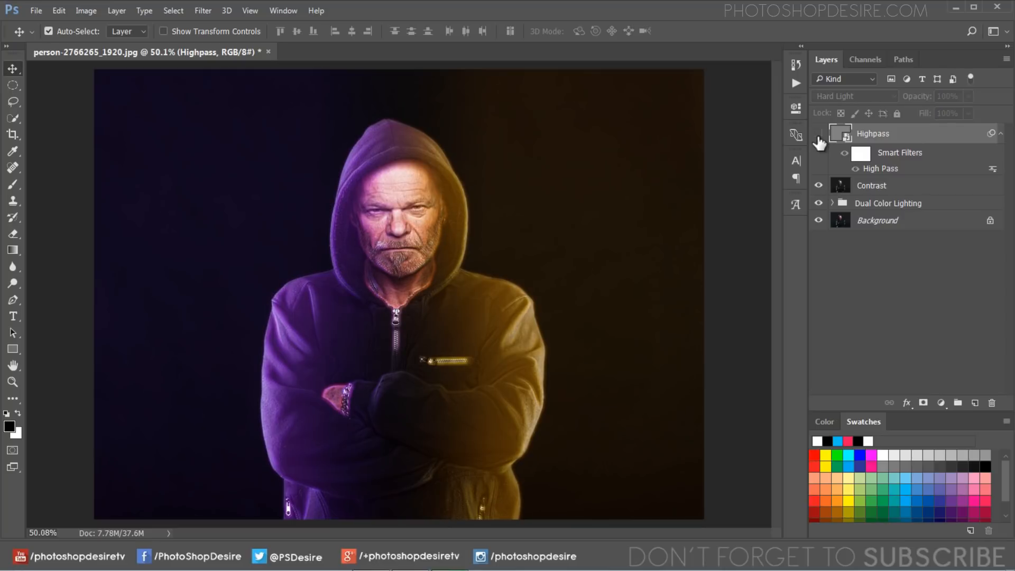
click(818, 133)
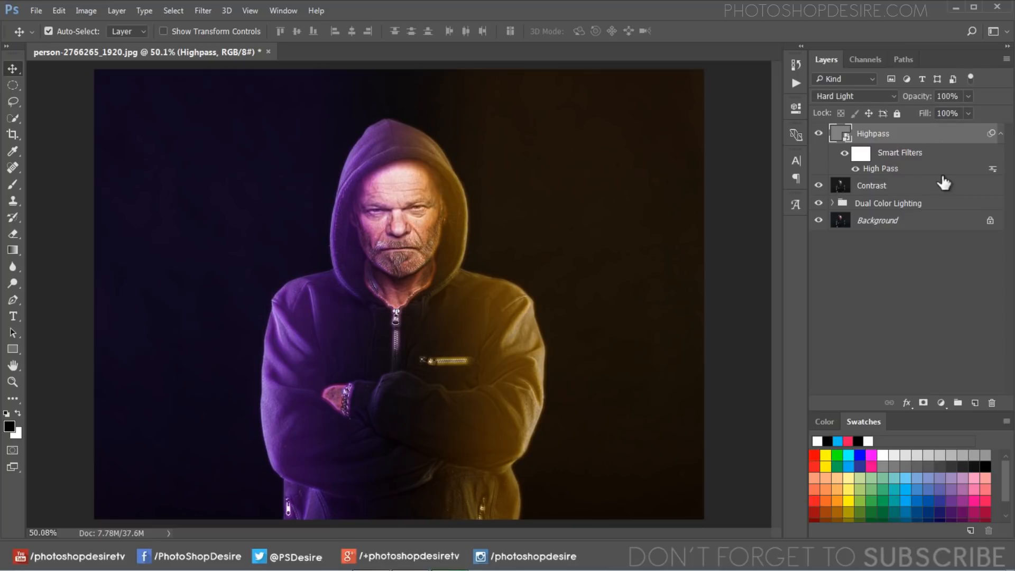
Group the Highpass and Contrast layers as Sharpen, and compare the image with the group hidden and shown.
key(ctrl)
ctrl+click(885, 185)
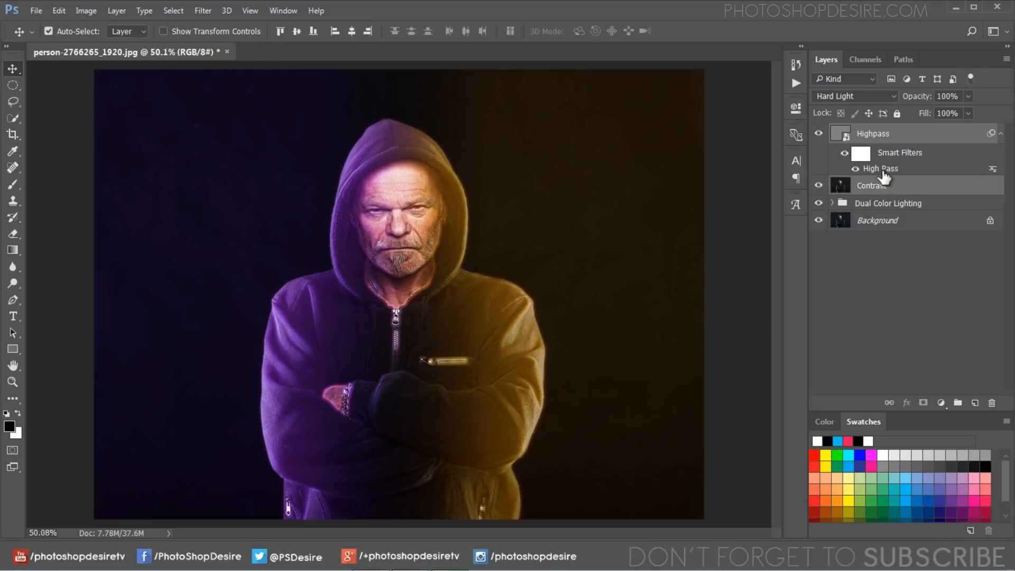
right_click(875, 185)
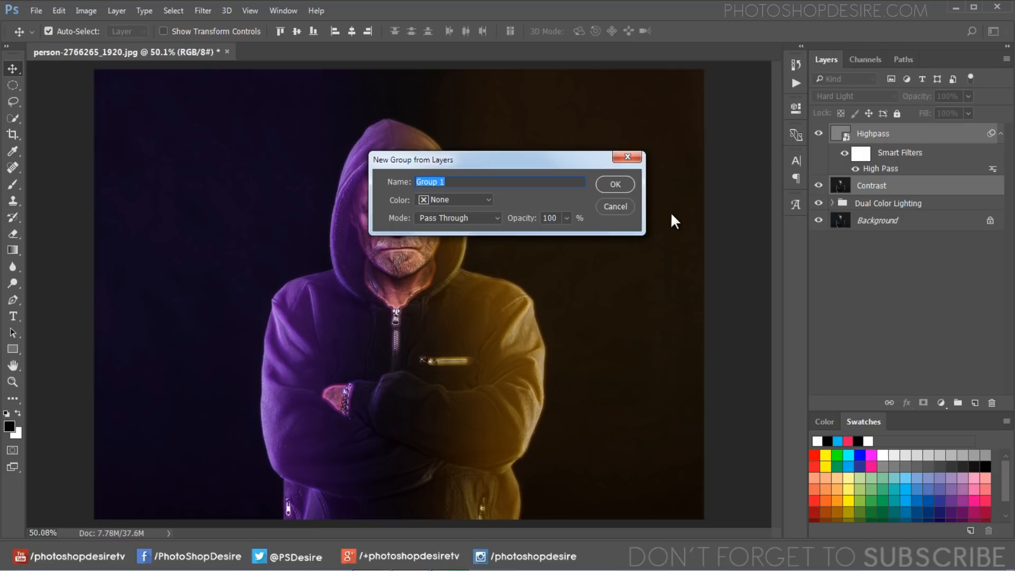
text(Sharpen)
click(606, 187)
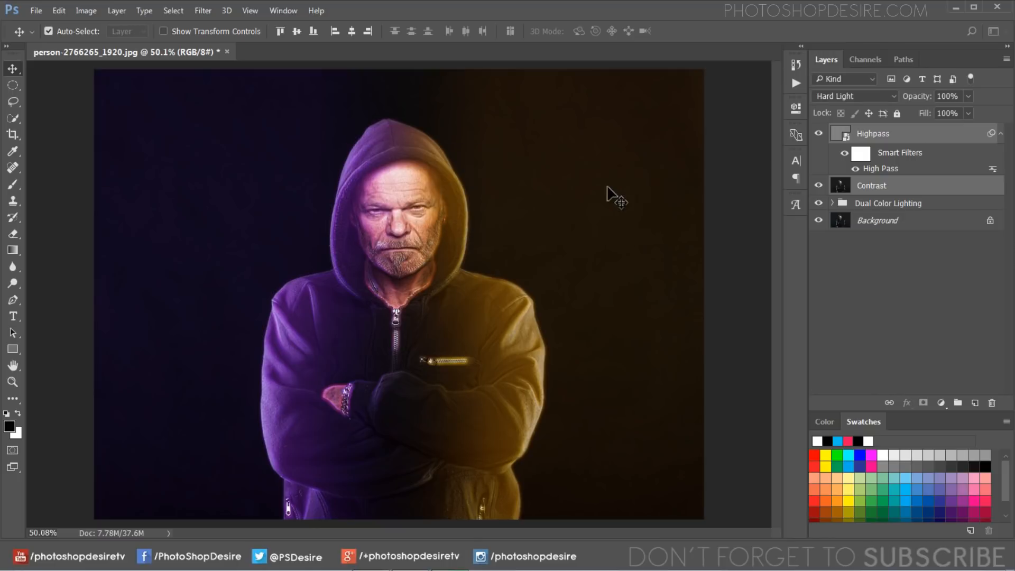
click(818, 130)
click(818, 131)
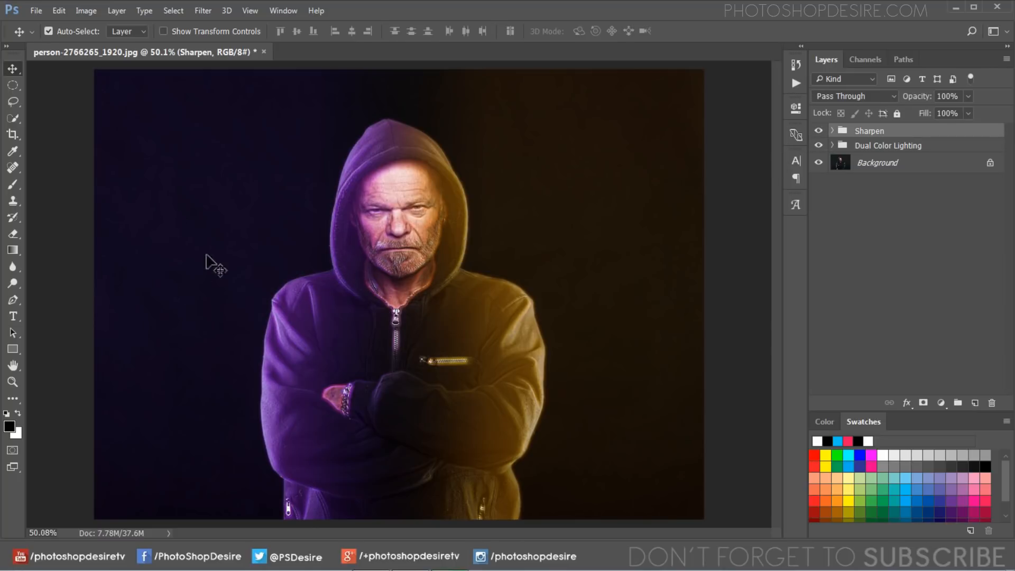
Load the outline of the Cutout layer in the Dual Color Lighting group as a selection and mask the Sharpen group with it.
click(833, 146)
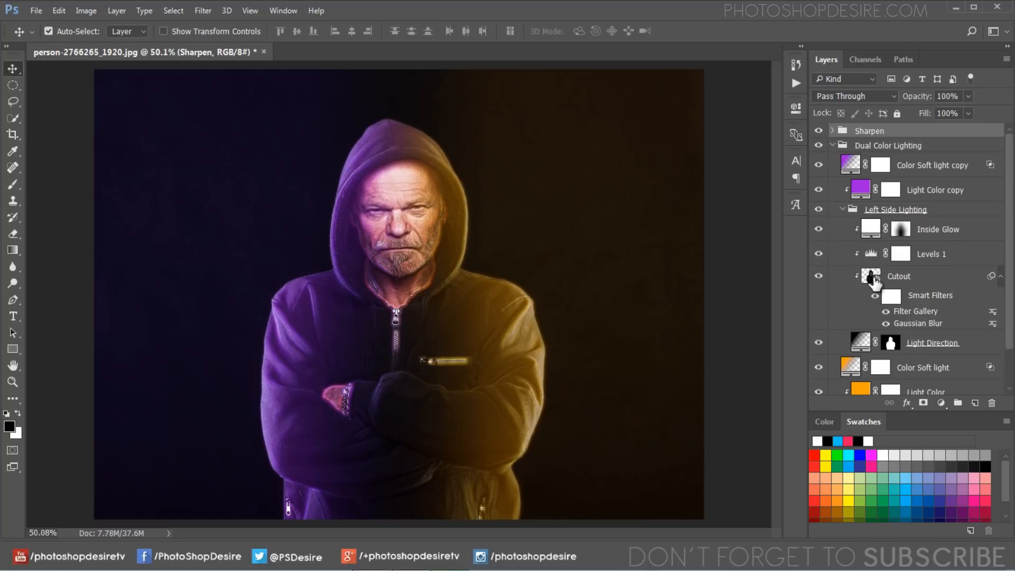
ctrl+click(869, 278)
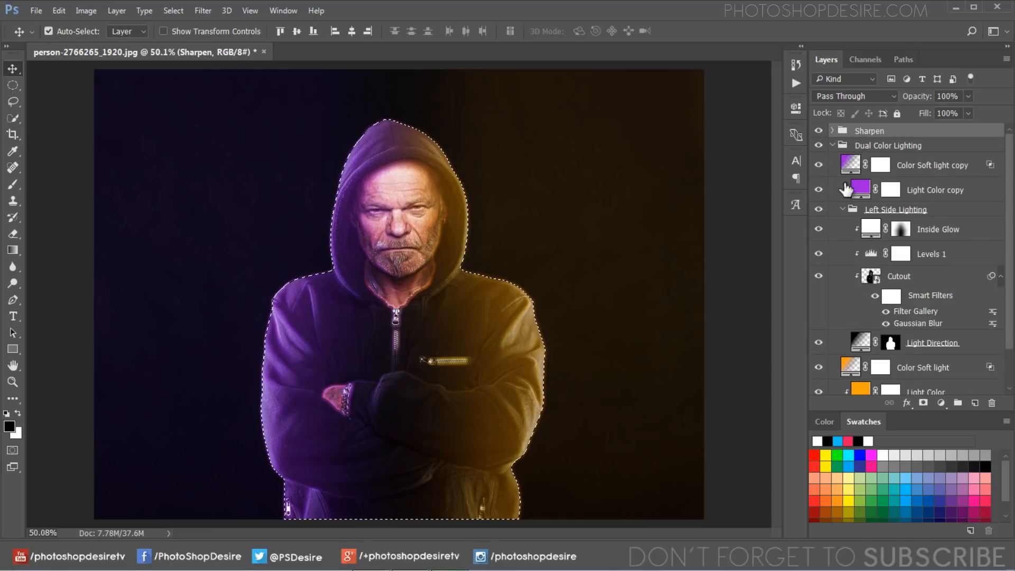
click(833, 146)
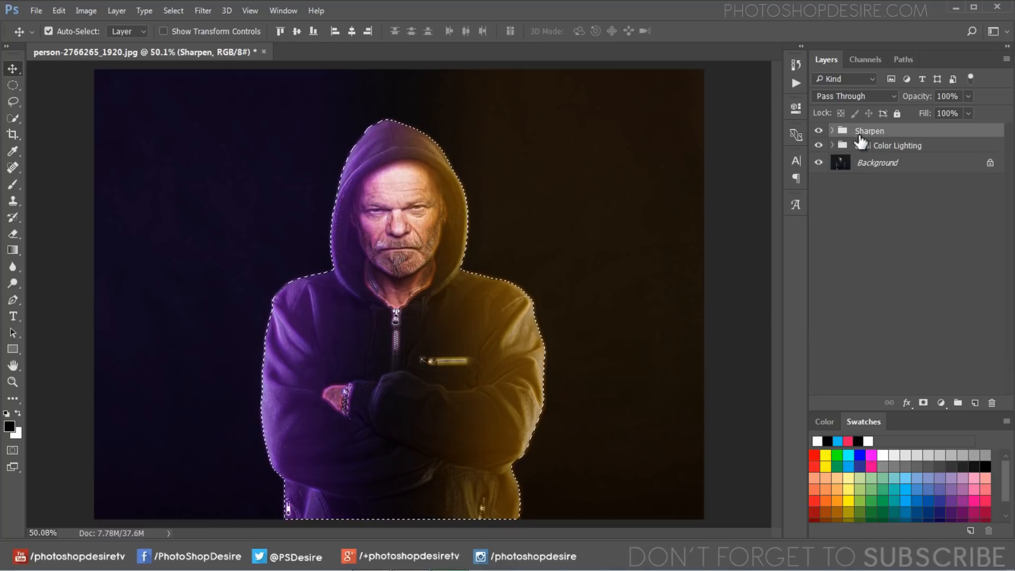
click(923, 403)
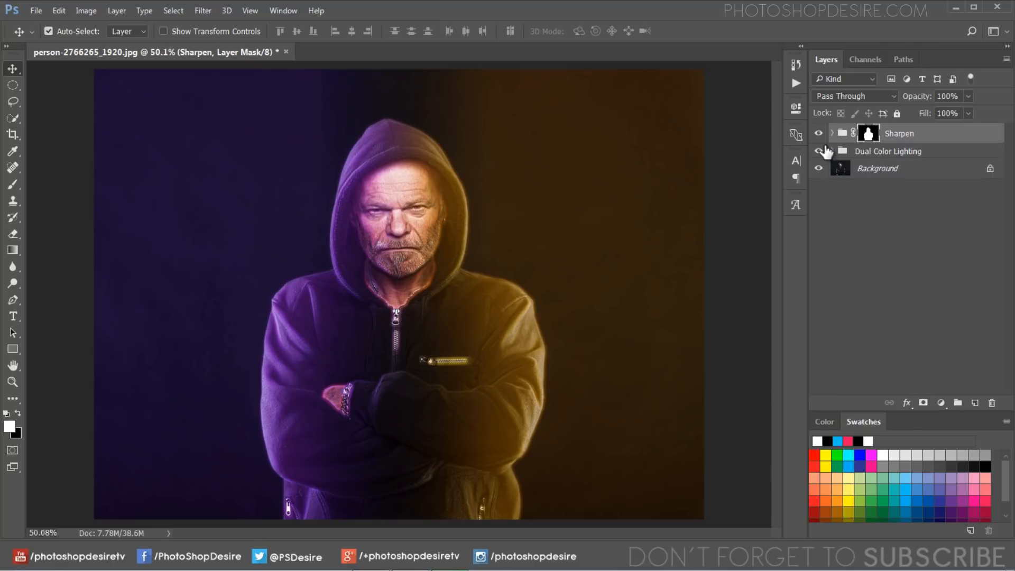
Compare the image with the masked Sharpen group hidden and shown.
click(819, 135)
click(820, 135)
click(819, 135)
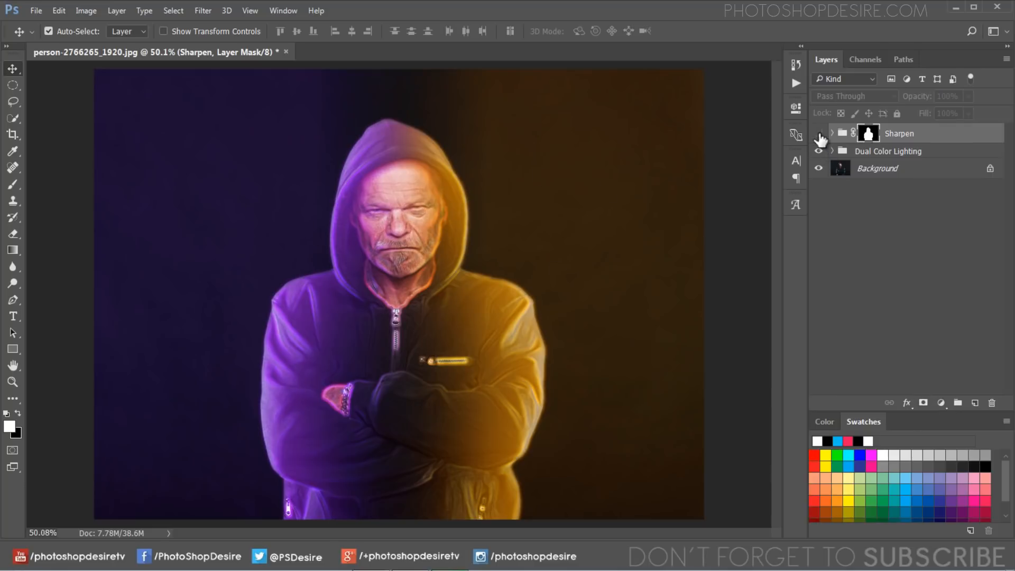
click(819, 136)
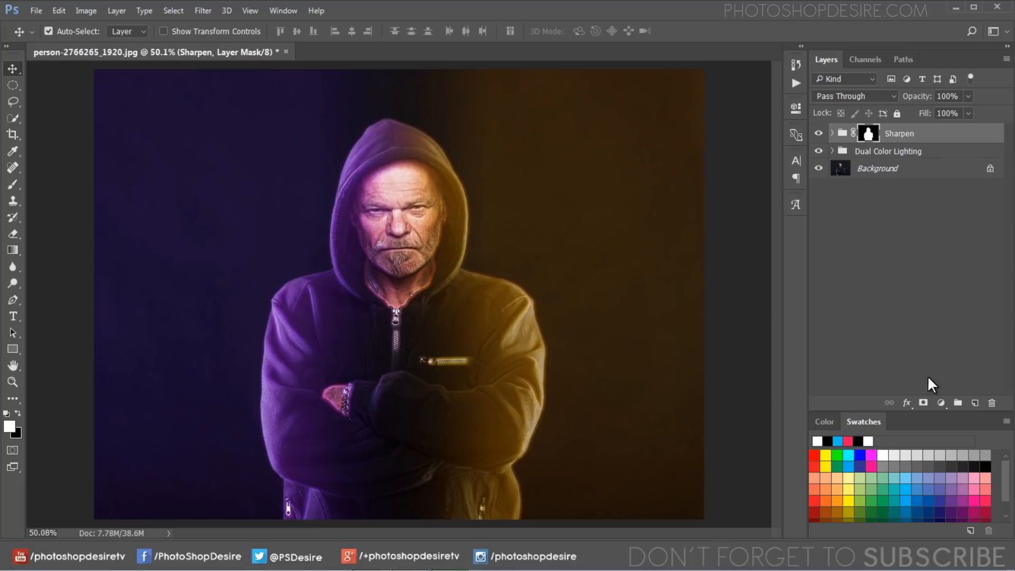
Add a linear black-to-transparent gradient fill layer above Sharpen with 45% scale, and shift the gradient down toward the man's lower body.
click(941, 403)
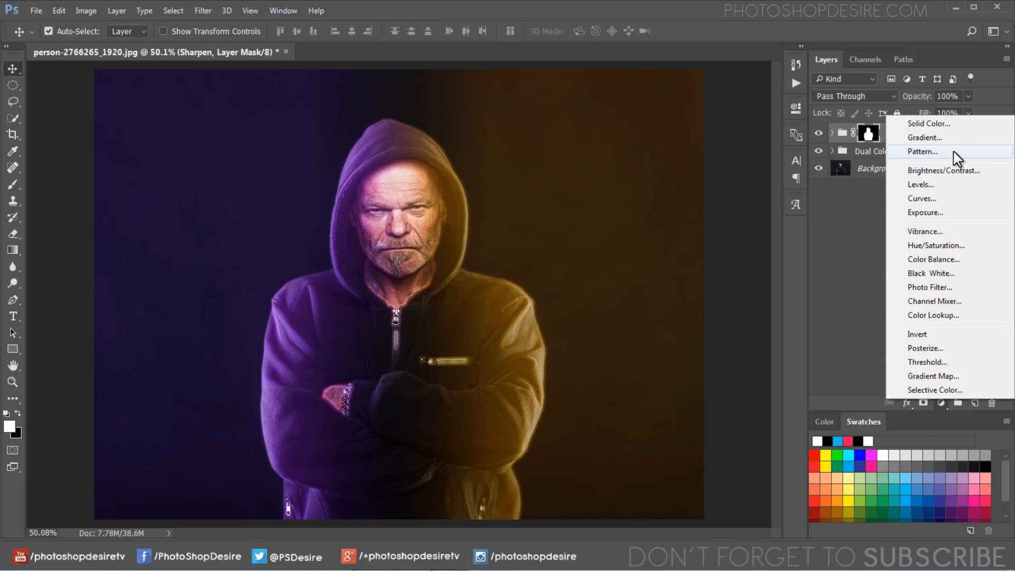
click(949, 138)
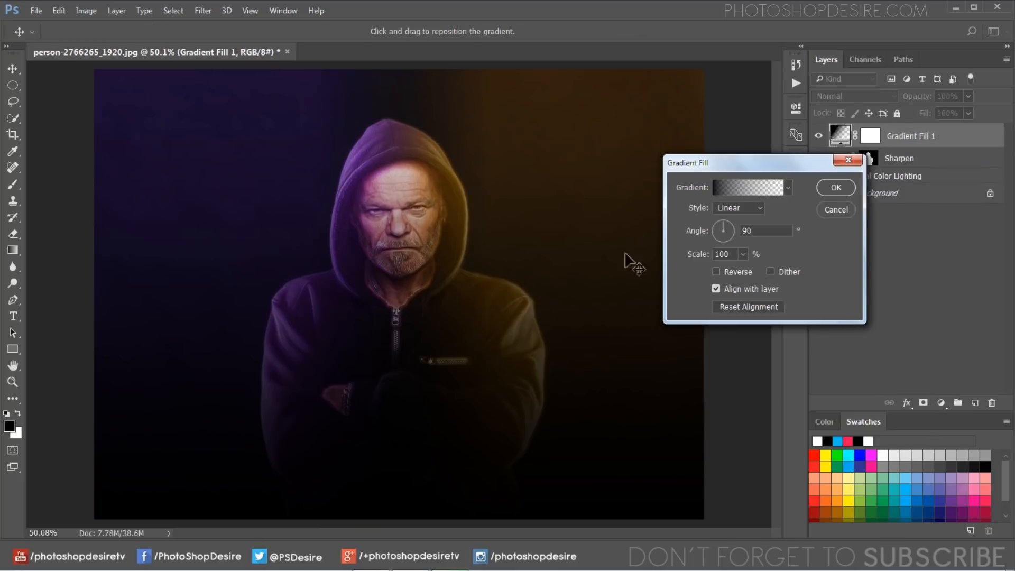
click(746, 188)
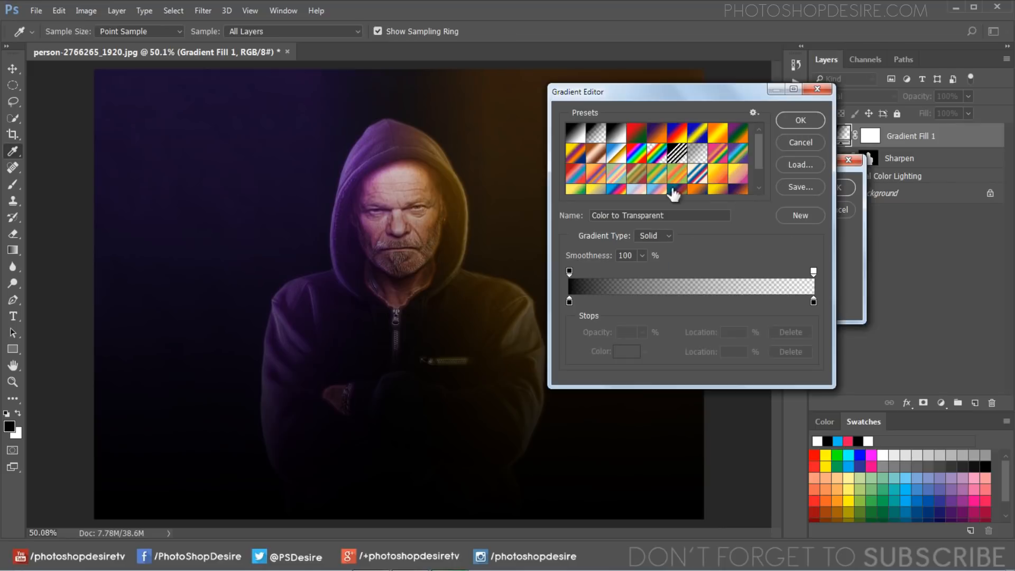
click(799, 120)
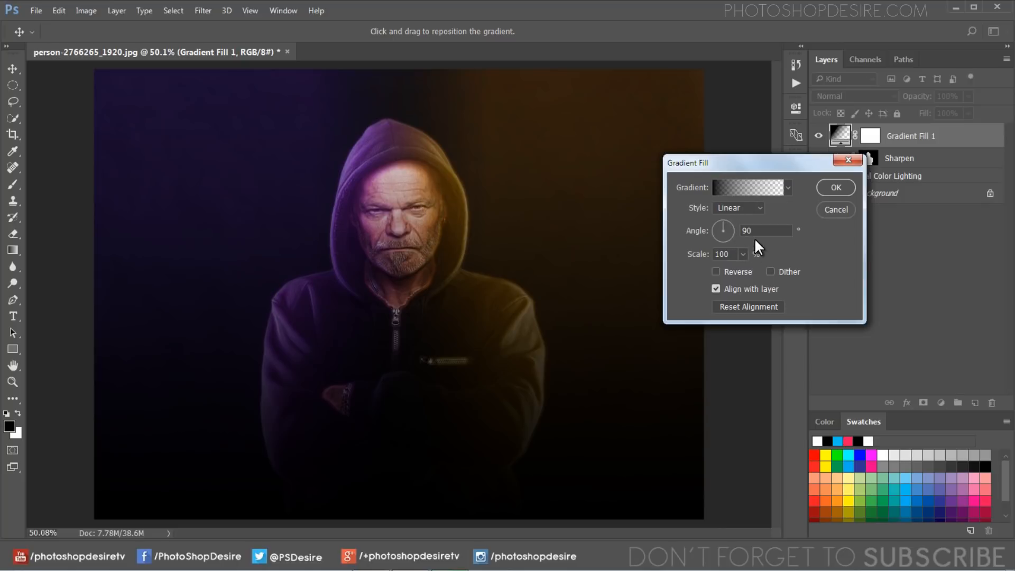
drag(734, 256, 712, 257)
text(45)
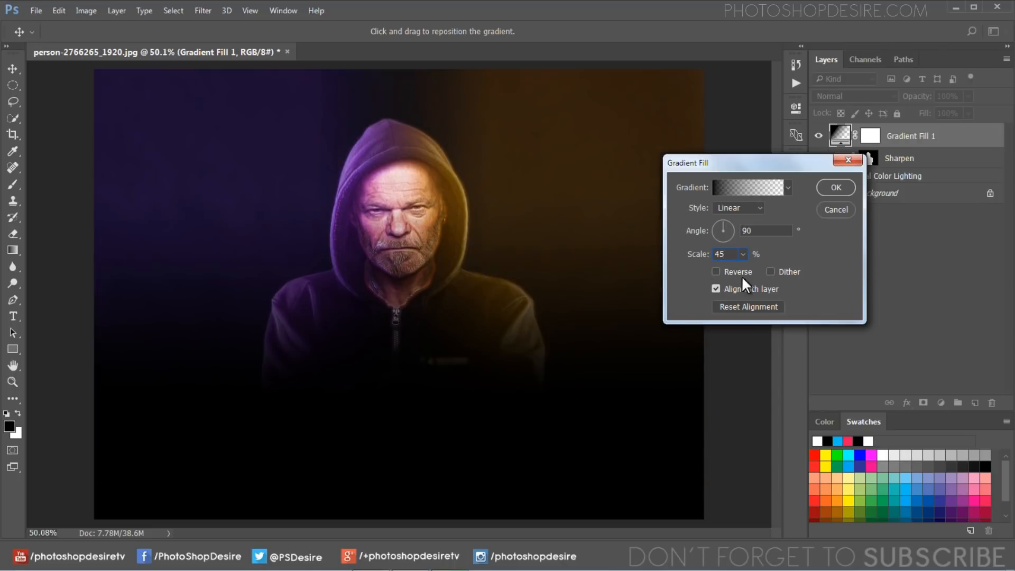
drag(438, 417, 429, 457)
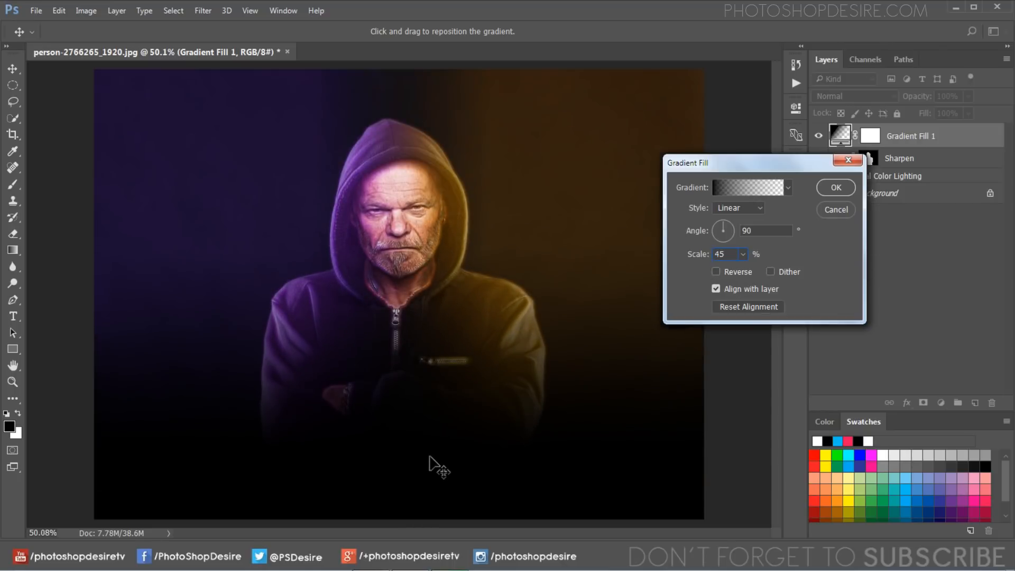
click(833, 187)
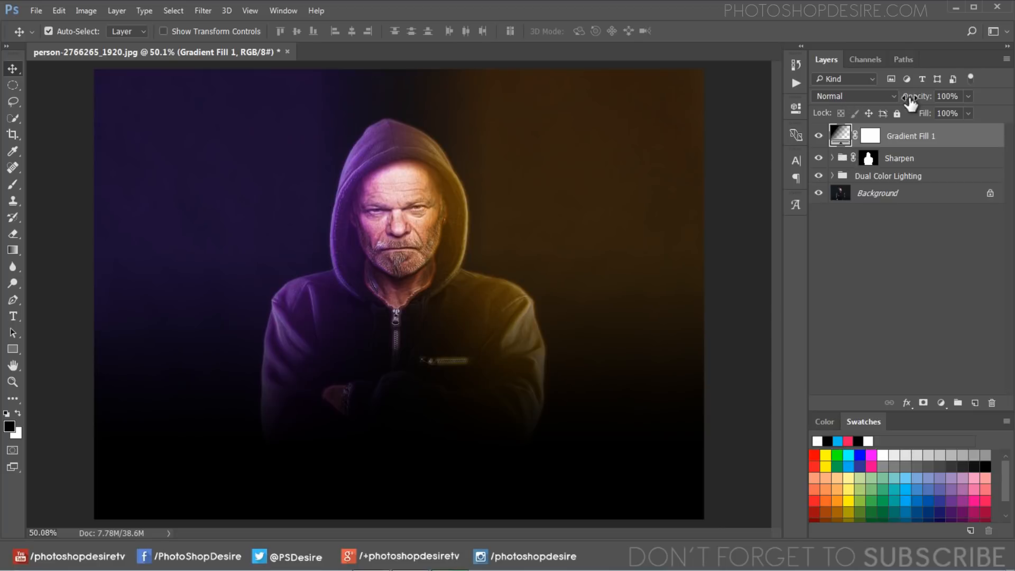
Set the gradient fill layer's opacity to 80% and compare the image with the layer hidden and shown.
drag(913, 101, 907, 103)
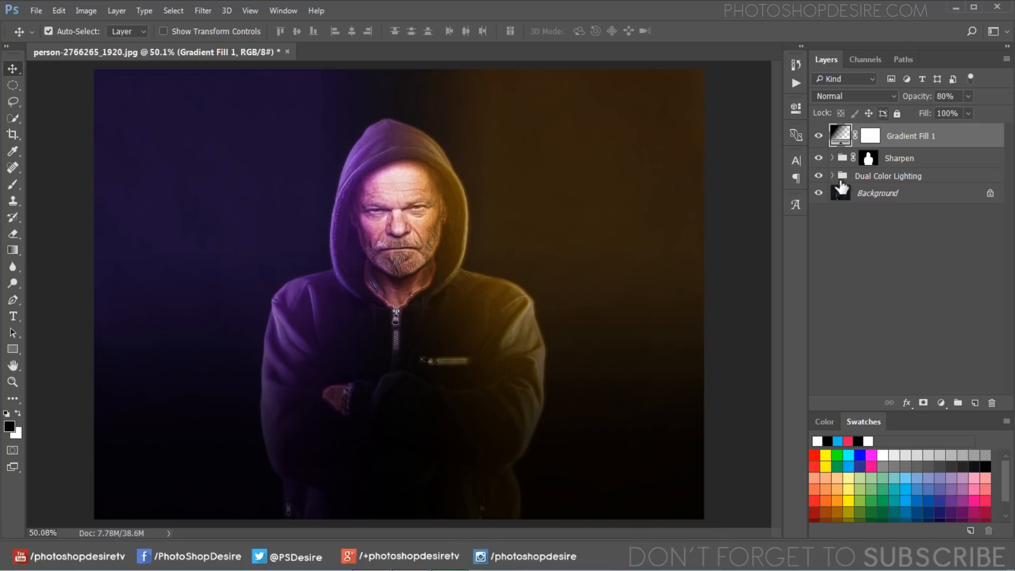
click(819, 137)
click(820, 137)
click(820, 137)
click(819, 137)
click(819, 137)
click(820, 137)
Rename the gradient fill layer as Bottom Darkness and compare the image with it hidden and shown.
double_click(890, 136)
text(B)
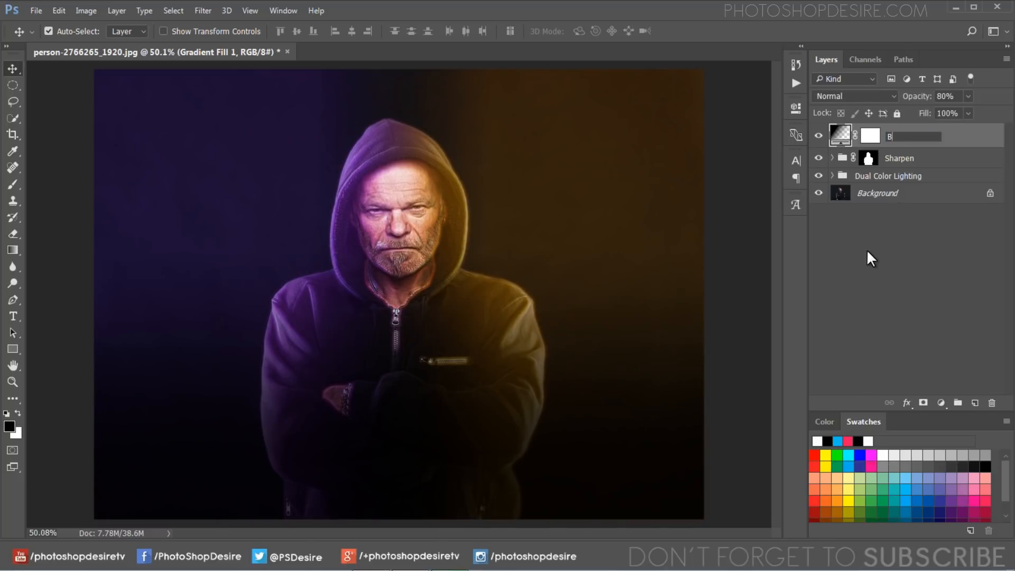
text(ottom Darkness)
click(828, 251)
click(820, 136)
click(819, 137)
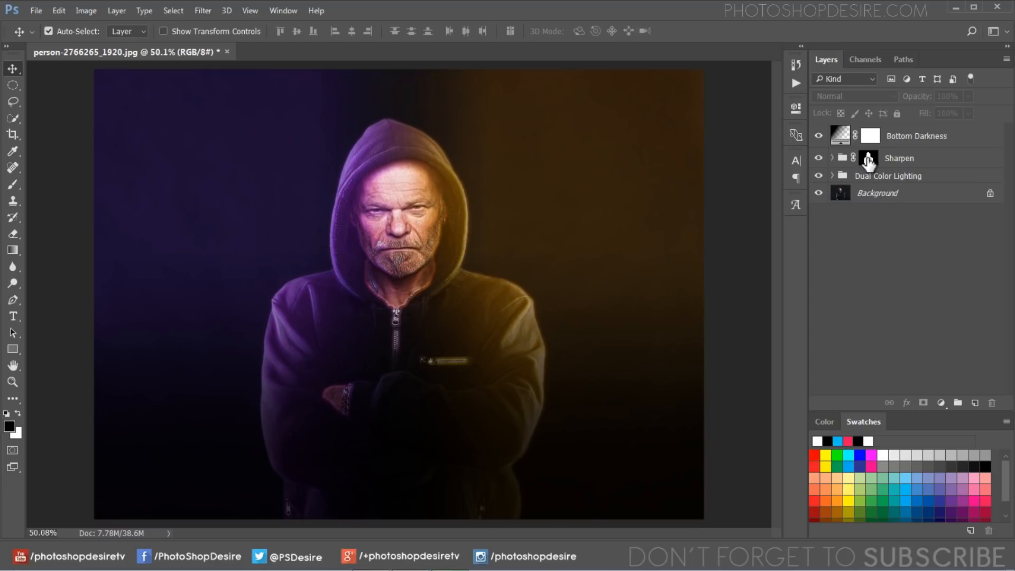
Load the Sharpen group's mask as a selection and add a black (000000) solid color fill layer from it with 0% fill.
drag(867, 164, 870, 165)
drag(869, 165, 869, 162)
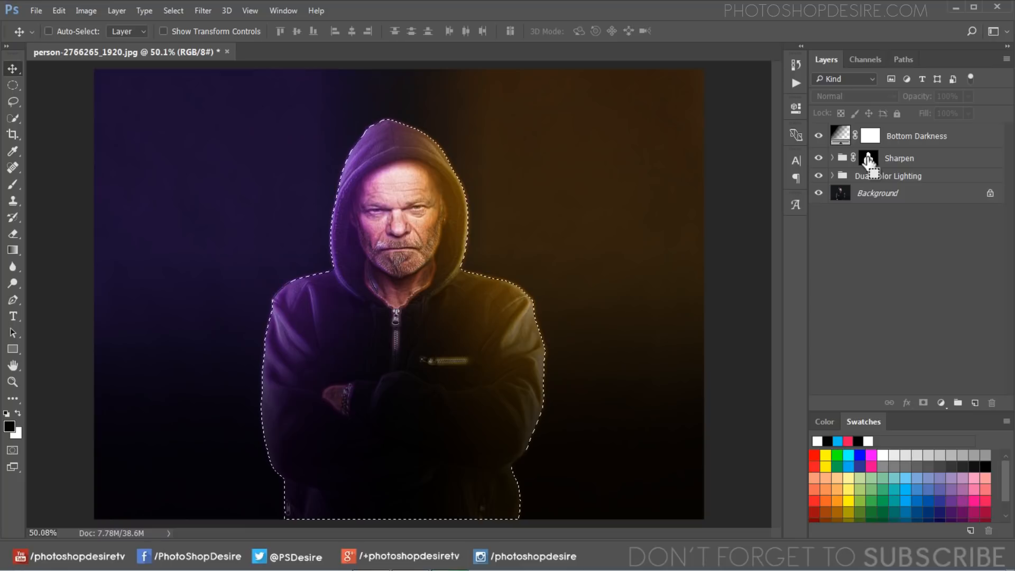
click(939, 405)
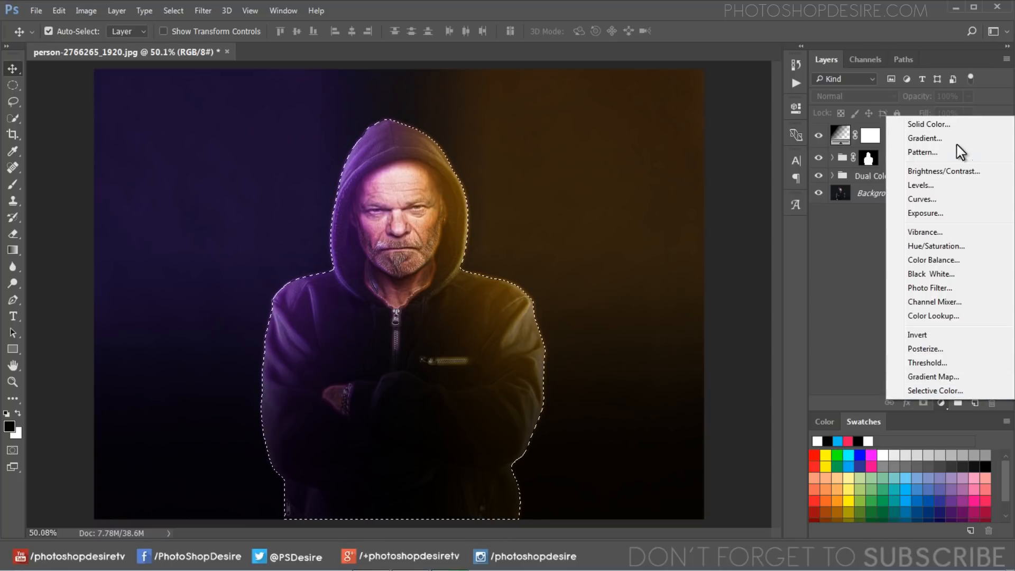
click(954, 127)
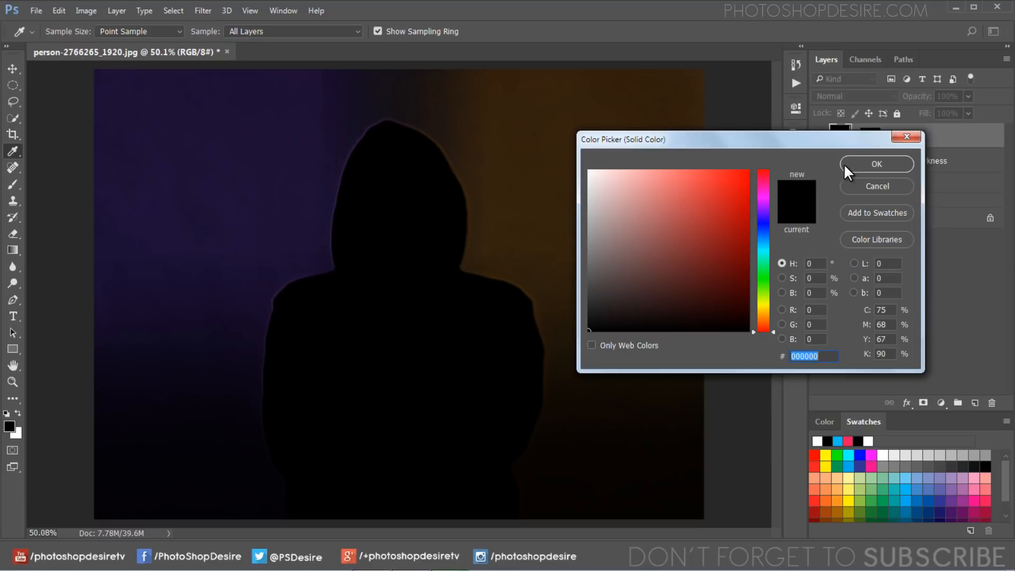
click(876, 164)
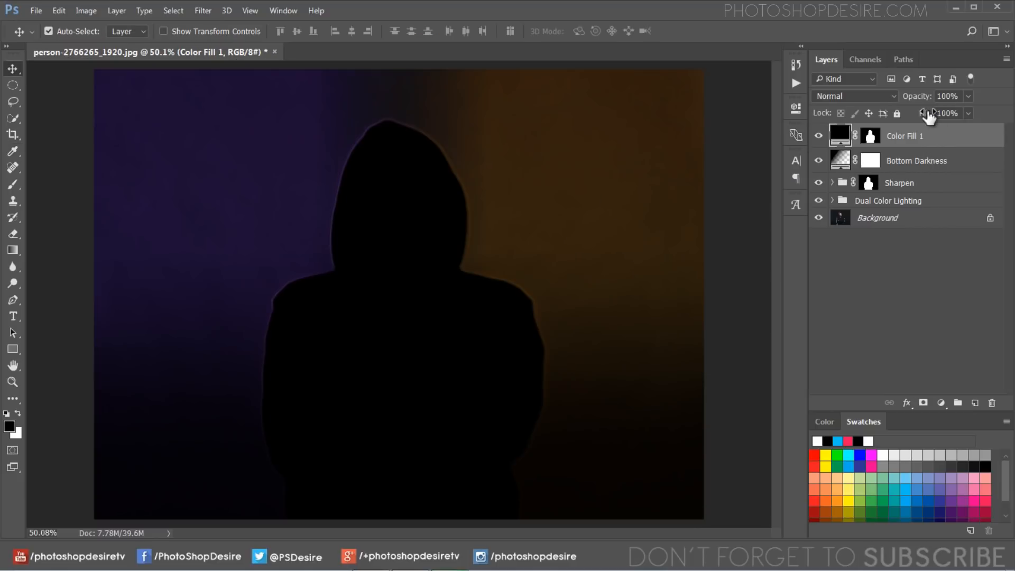
drag(928, 115, 829, 112)
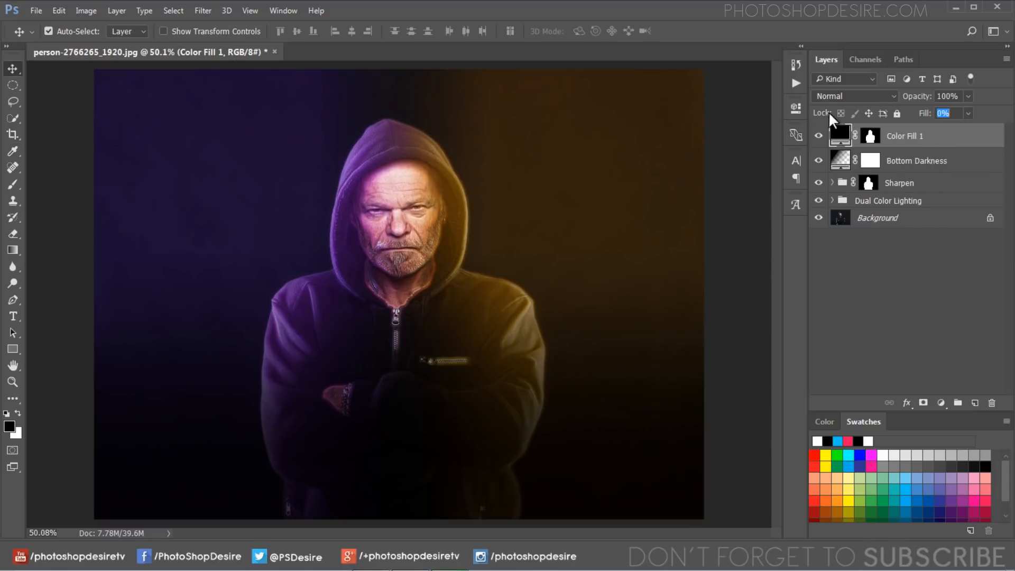
Add a white Inner Glow to Color Fill 1 with Color Dodge blending, 40% opacity, Softer technique, Edge source and 46 px size.
double_click(886, 142)
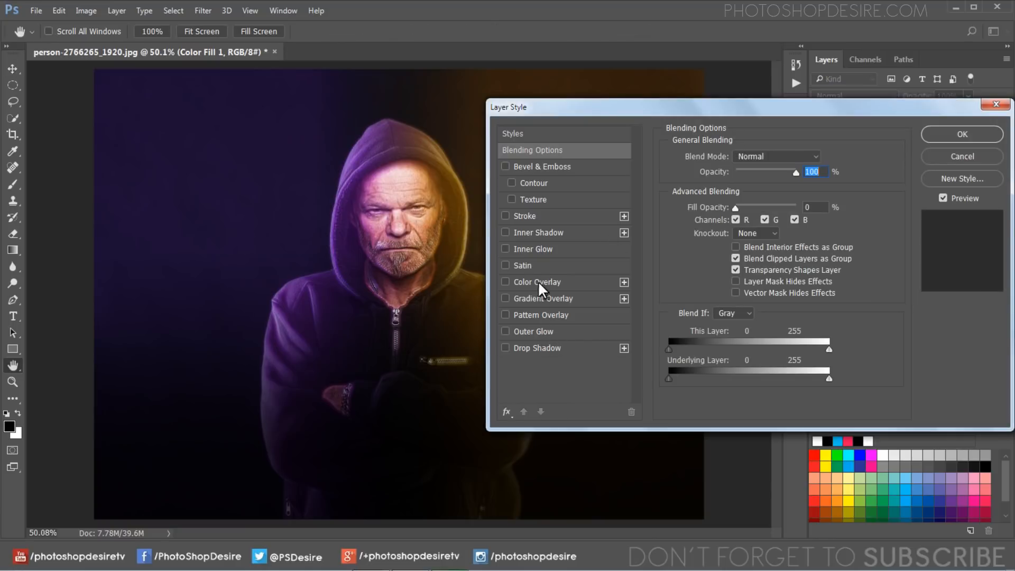
click(530, 248)
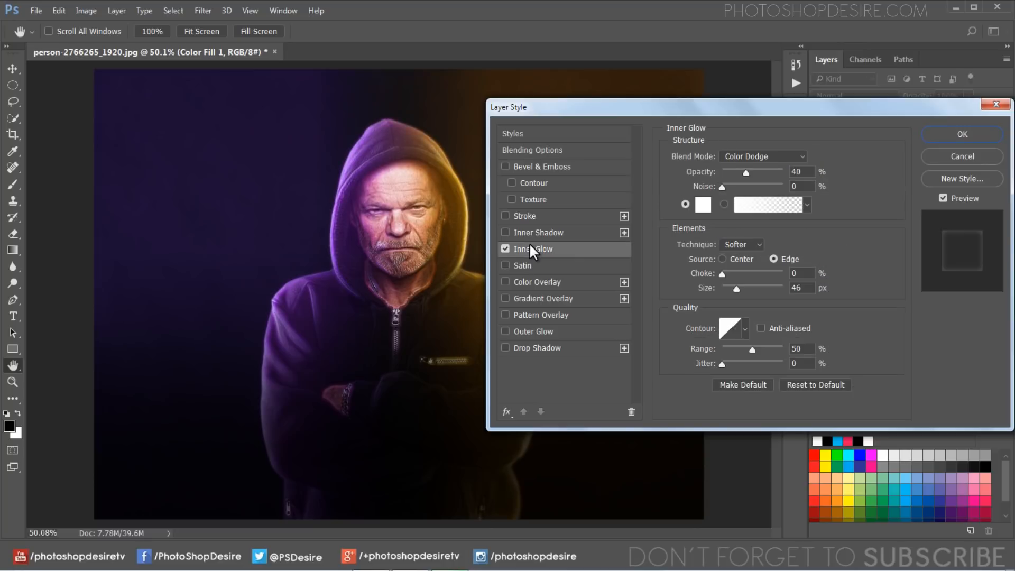
drag(690, 112, 767, 97)
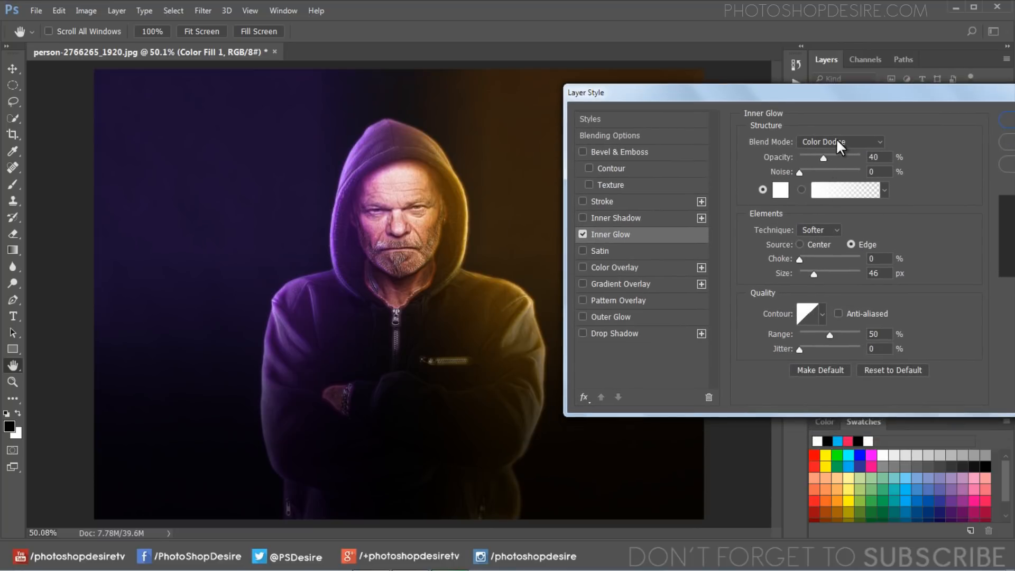
click(836, 139)
click(845, 259)
click(828, 232)
click(849, 231)
drag(823, 94, 719, 122)
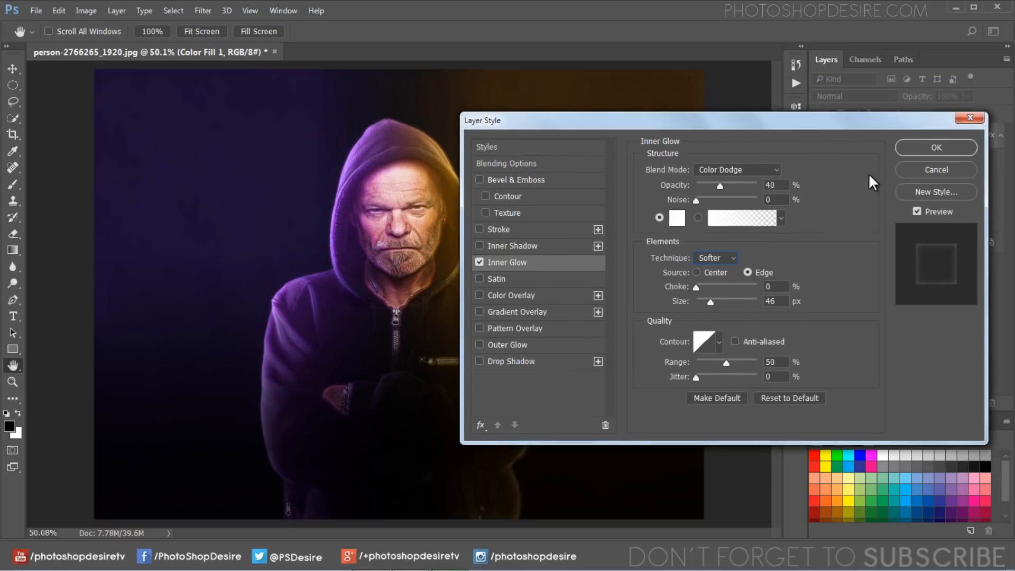
click(912, 150)
Compare the image with the Color Fill 1 inner glow layer hidden and shown.
click(818, 136)
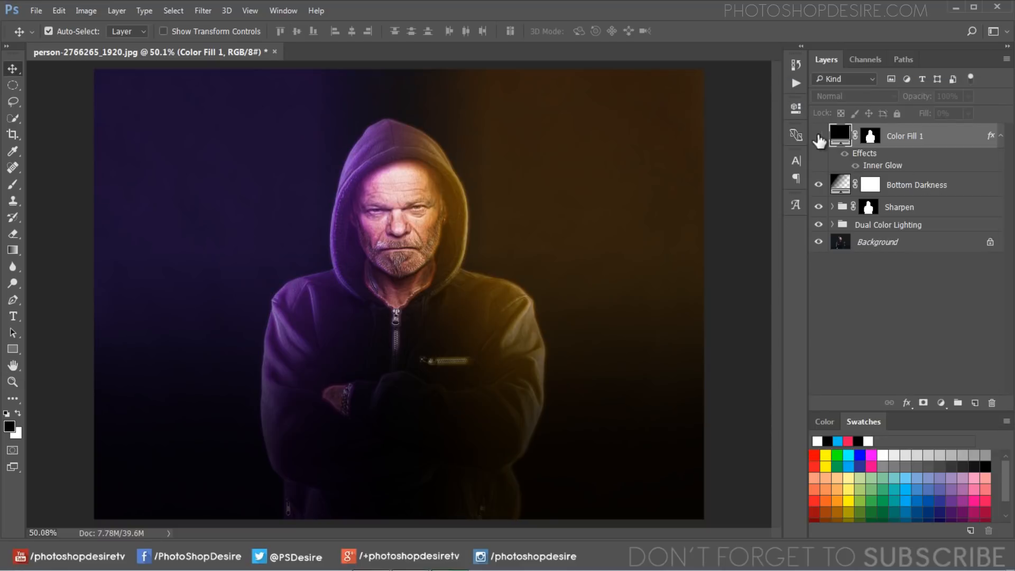
click(818, 136)
click(818, 136)
click(818, 136)
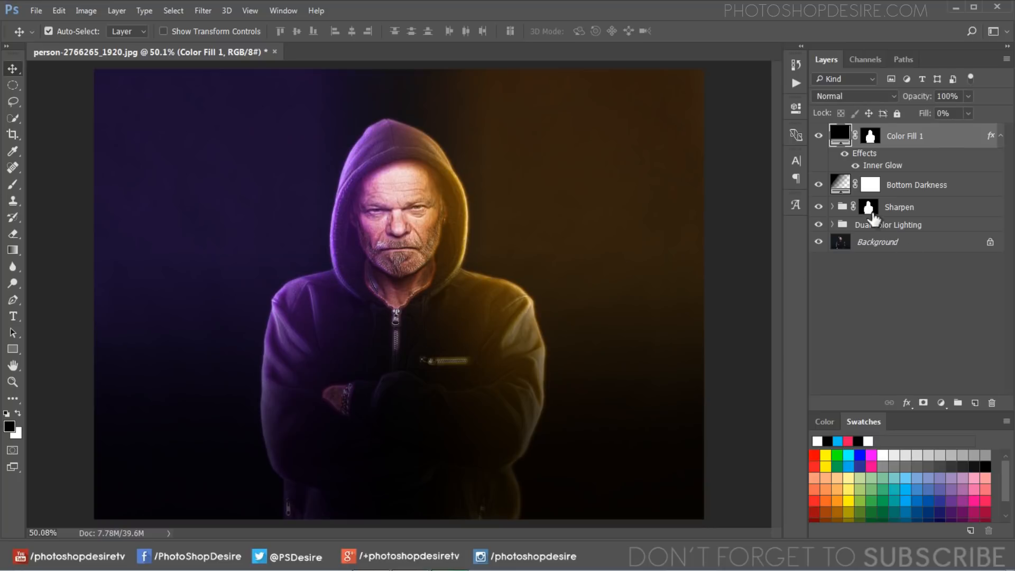
Load the man's outline from the layer mask as a selection and add a second black solid color fill layer with 0% fill.
drag(871, 215, 870, 138)
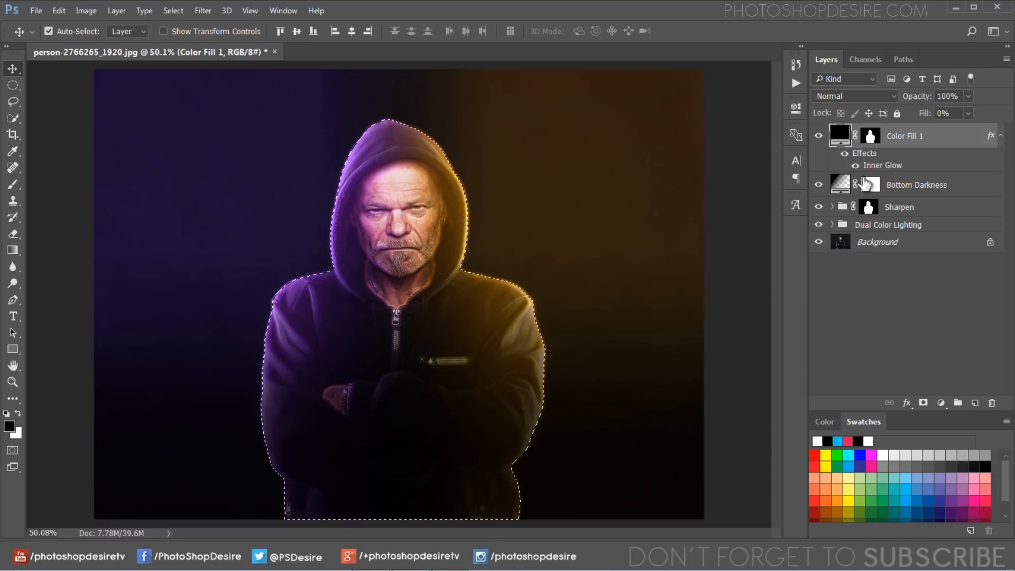
click(941, 402)
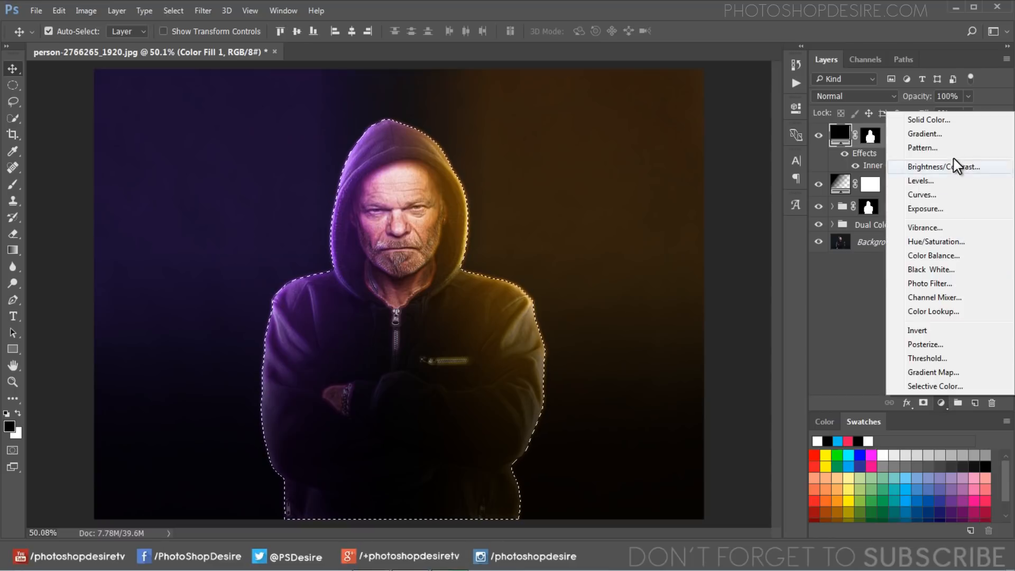
click(947, 120)
click(852, 165)
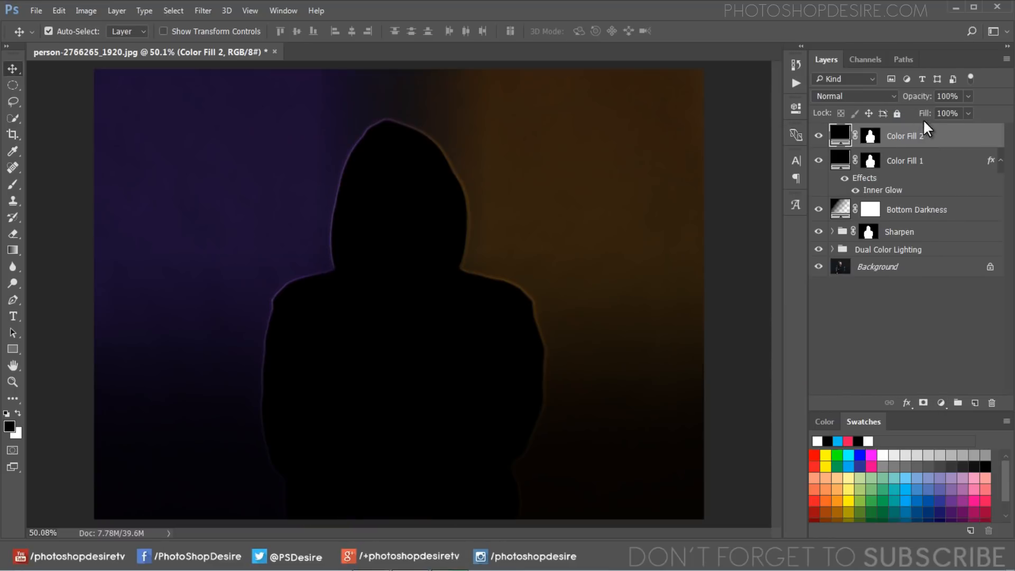
drag(925, 118, 806, 130)
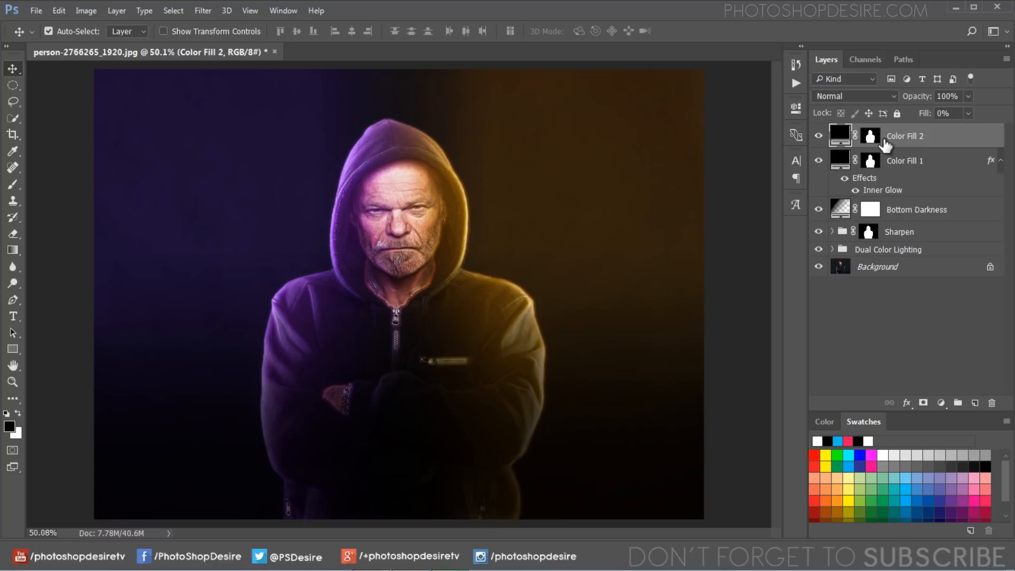
Add a white Outer Glow to Color Fill 2 with Overlay blending, 100% opacity, Softer technique and 35 px size.
double_click(885, 144)
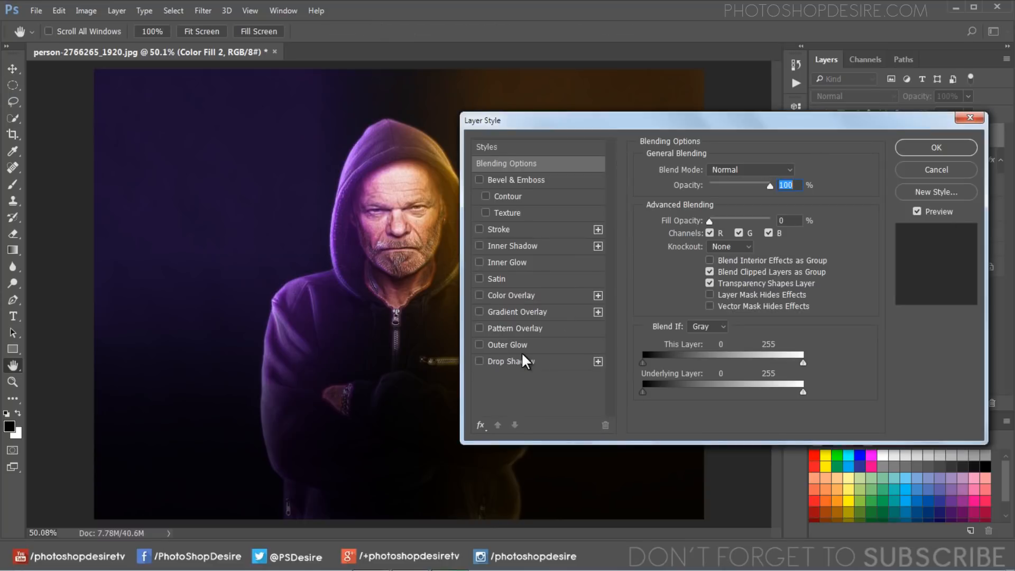
click(525, 347)
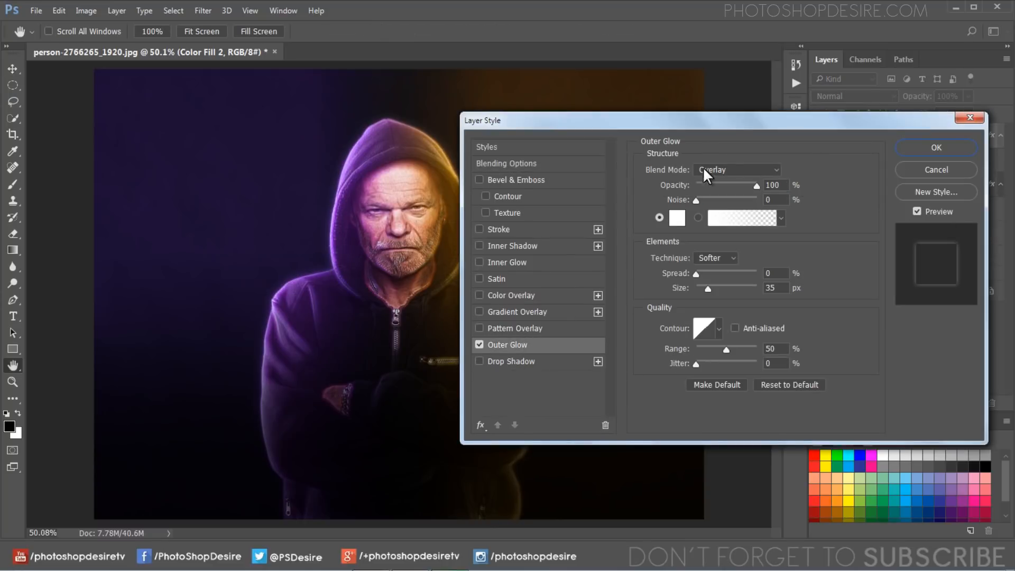
drag(716, 125, 777, 82)
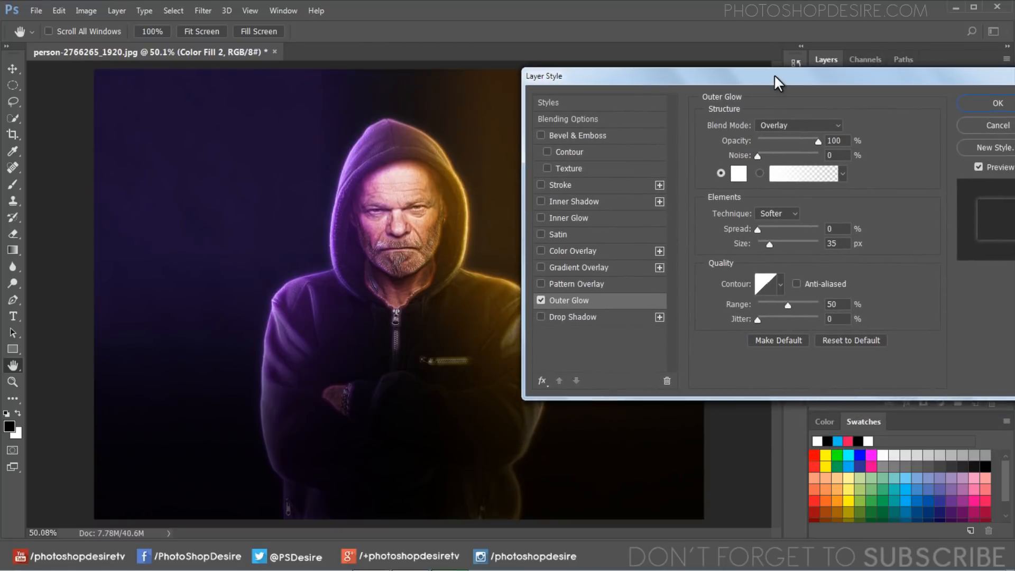
click(805, 125)
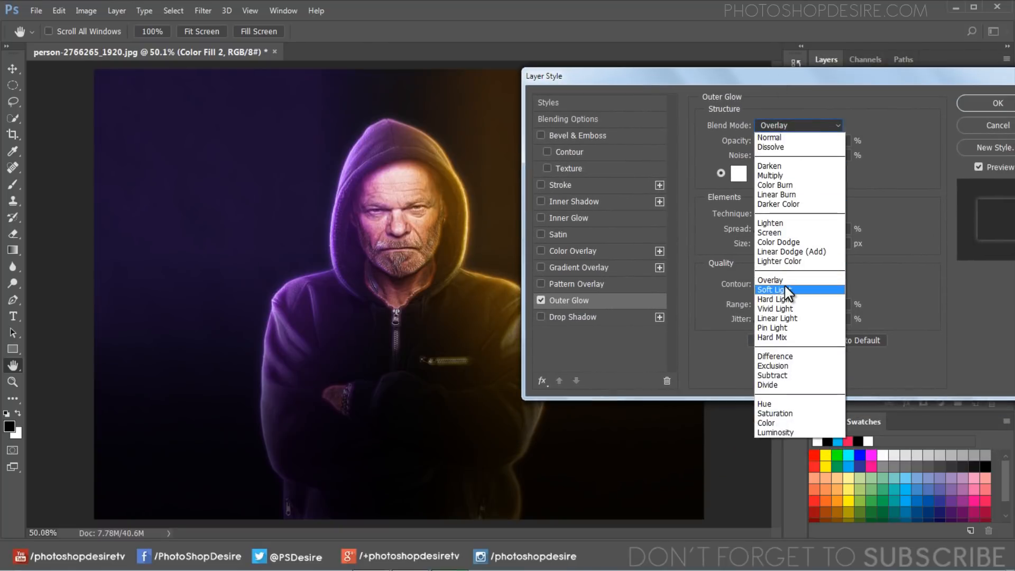
click(785, 289)
click(798, 130)
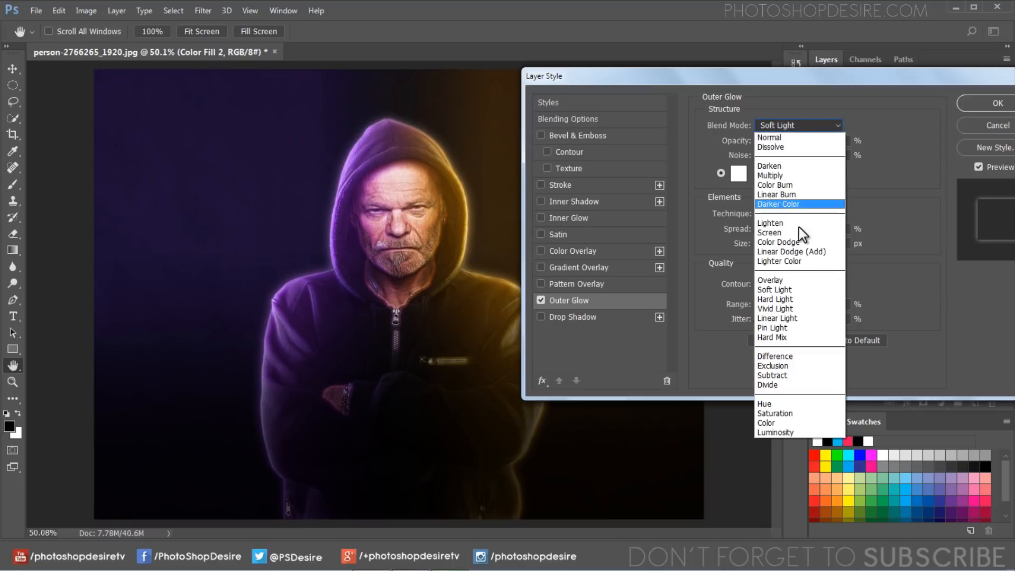
click(794, 284)
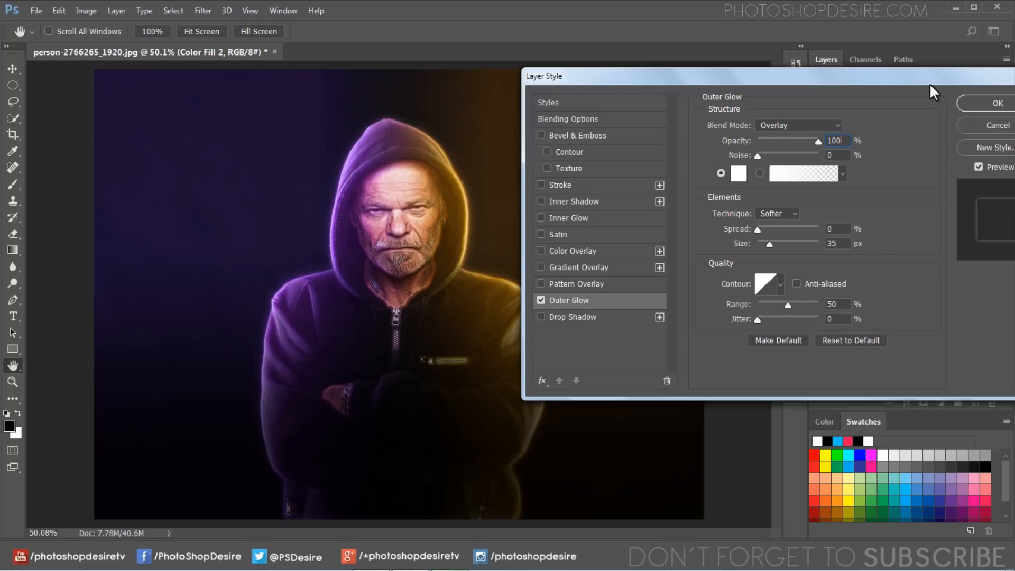
drag(932, 80, 899, 93)
click(964, 115)
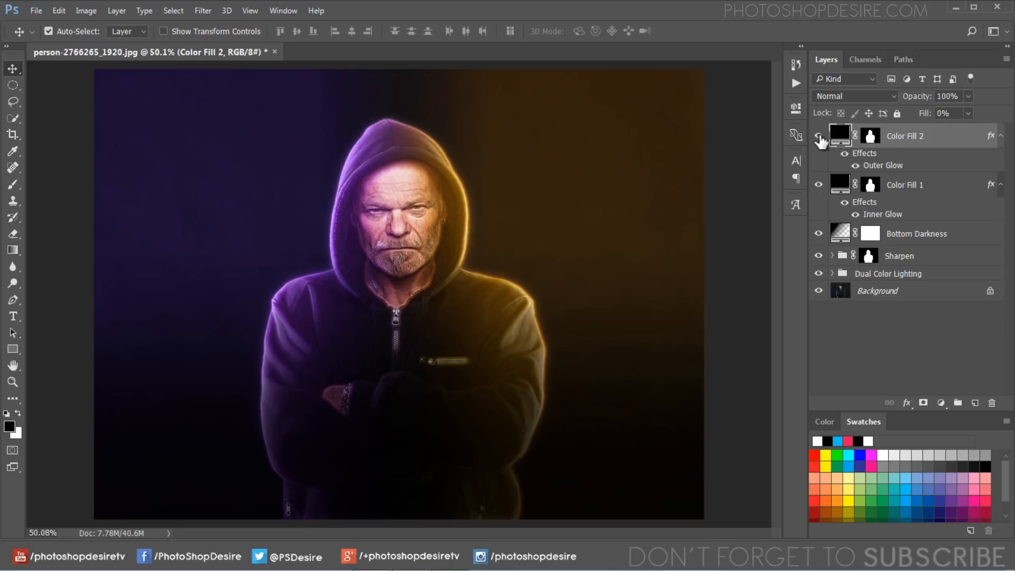
Compare the image with the Color Fill 2 outer glow layer hidden and shown.
click(819, 138)
click(819, 138)
click(819, 138)
click(820, 138)
Rename Color Fill 1 as Inner Edge Glowing and Color Fill 2 as Outer Edge Glowing, and check the outer glow's effect on the image.
double_click(901, 185)
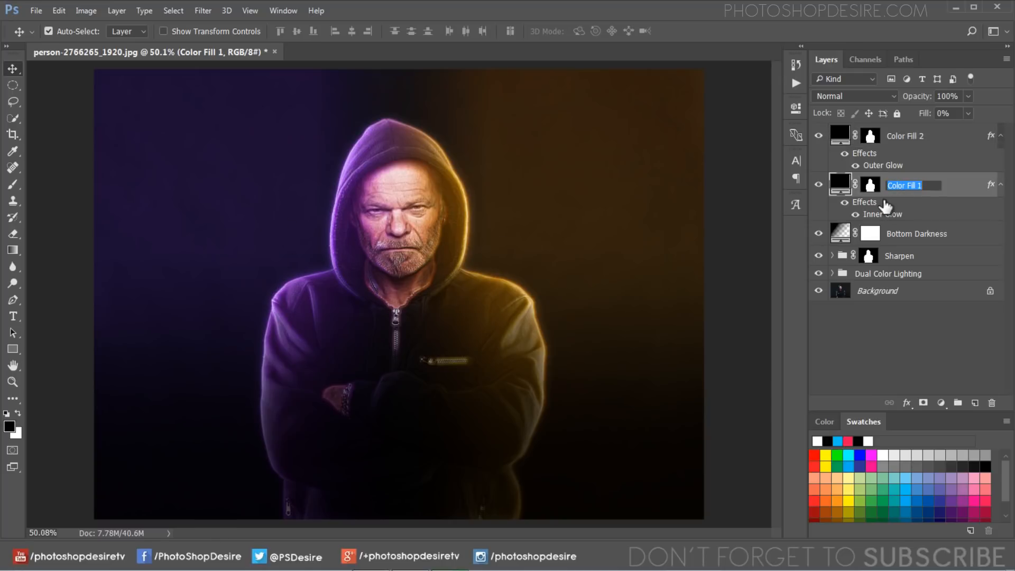
key(BackSpace)
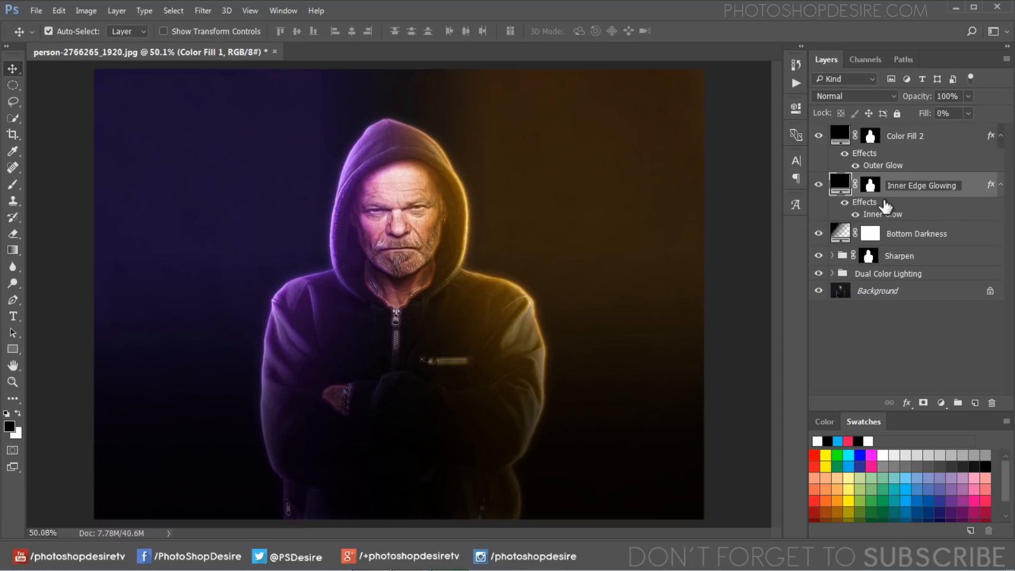
click(899, 140)
double_click(899, 139)
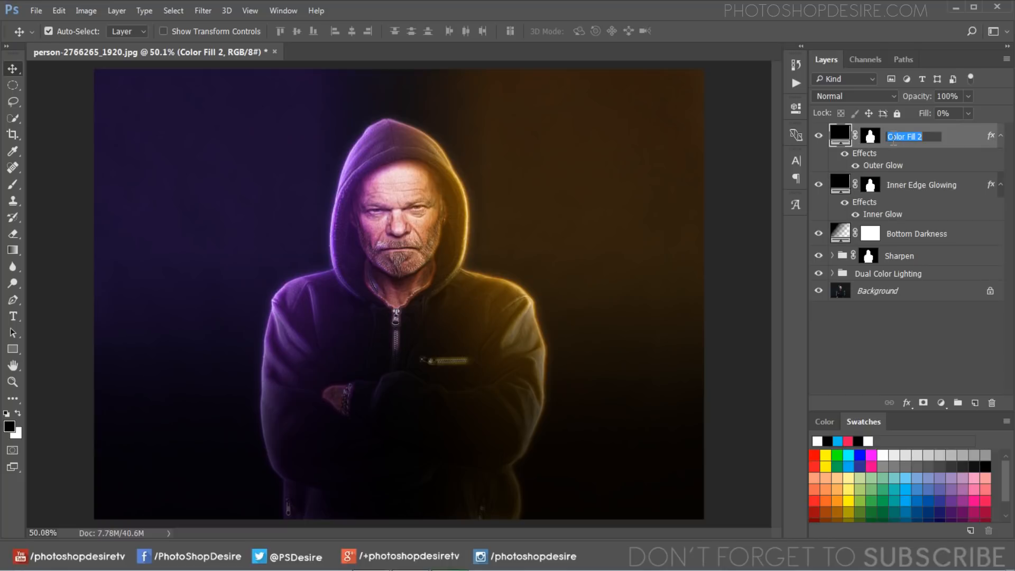
text(Cu)
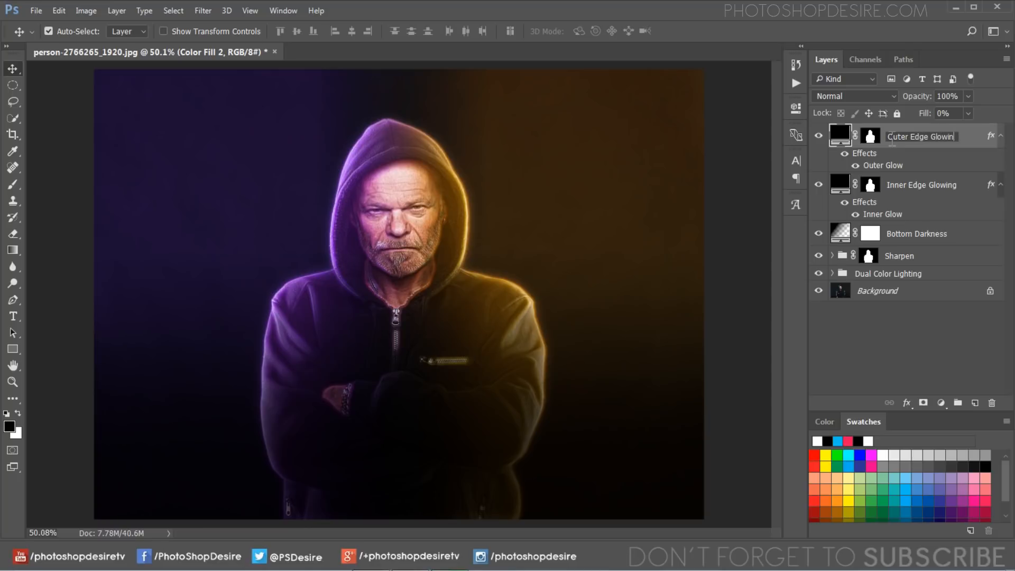
text(ter Edge Glowing)
click(899, 324)
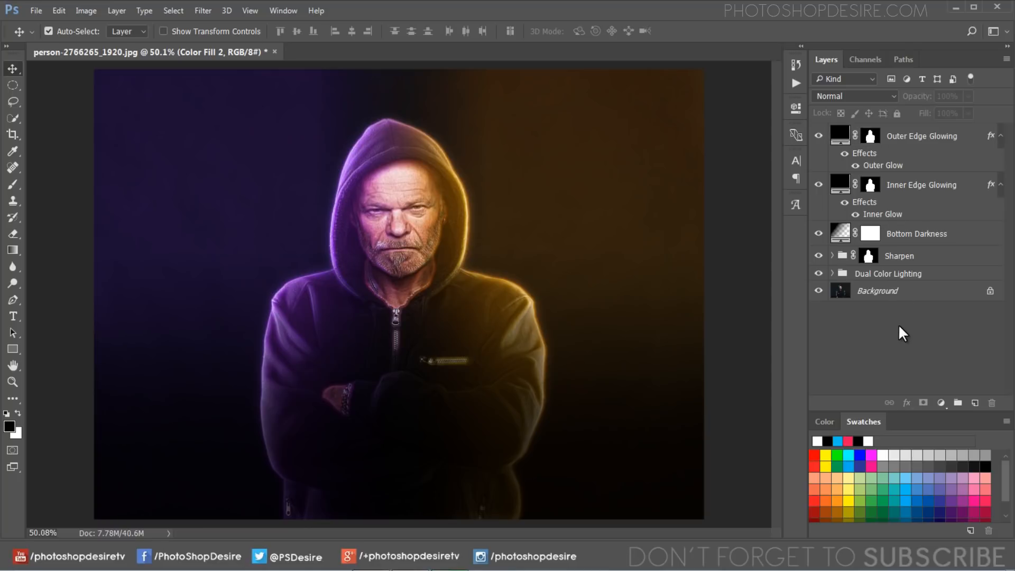
click(819, 136)
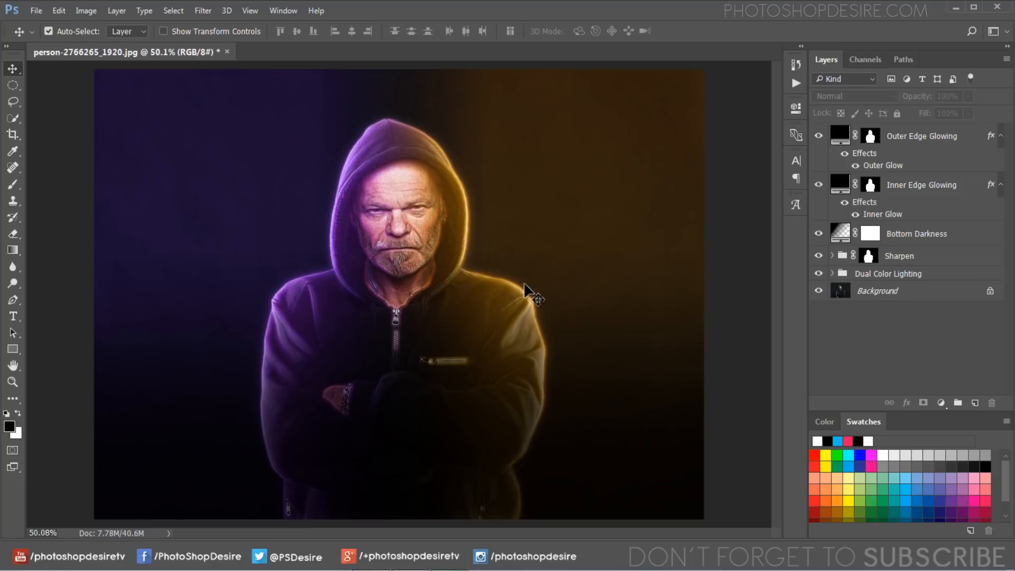
Add a Curves adjustment layer above Outer Edge Glowing, keeping the default curve, and set its blend mode to Multiply.
click(941, 403)
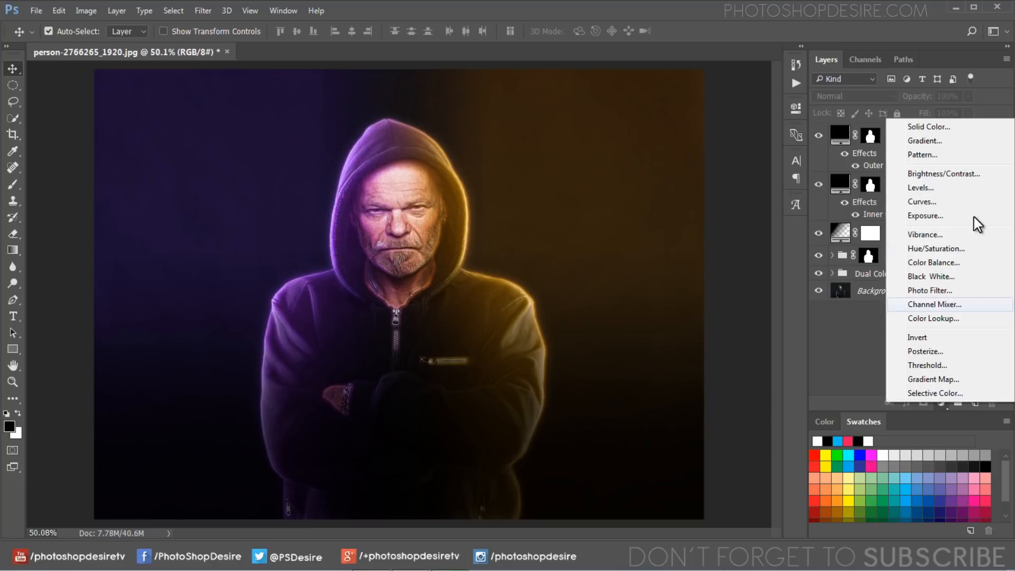
click(902, 202)
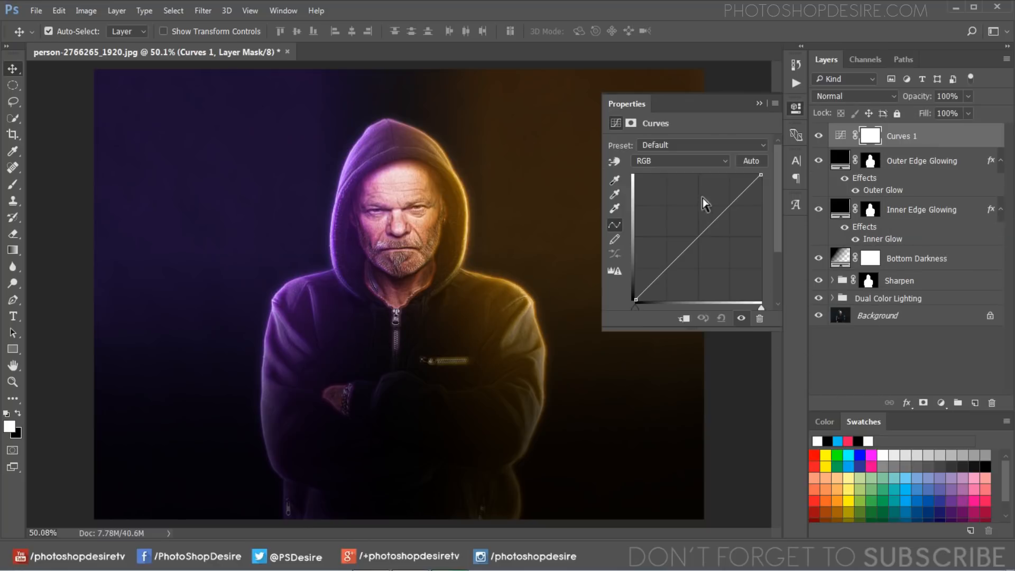
click(759, 104)
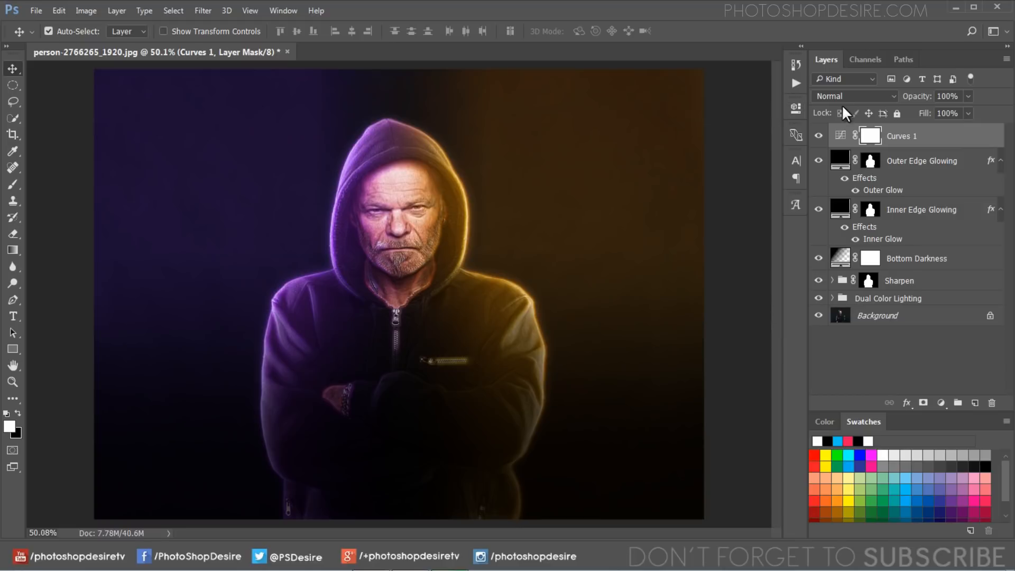
click(855, 96)
click(846, 138)
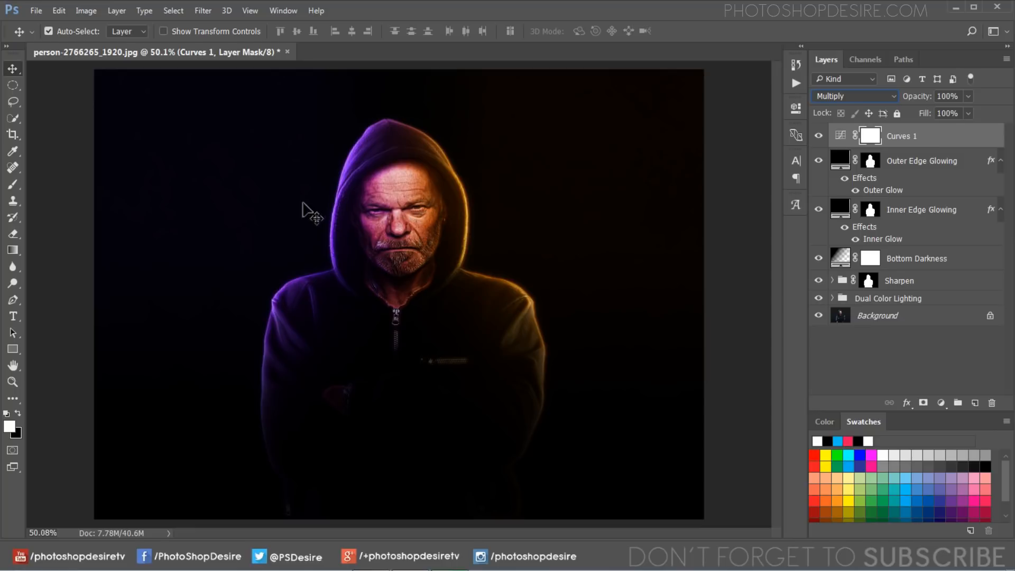
Draw an elliptical selection spanning the full width and height of the canvas.
click(19, 88)
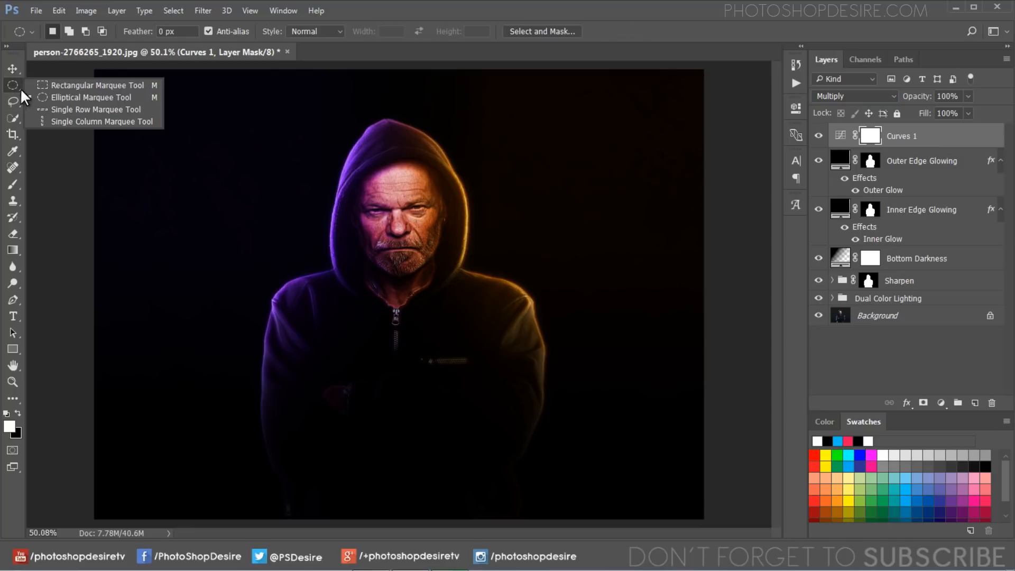
click(136, 96)
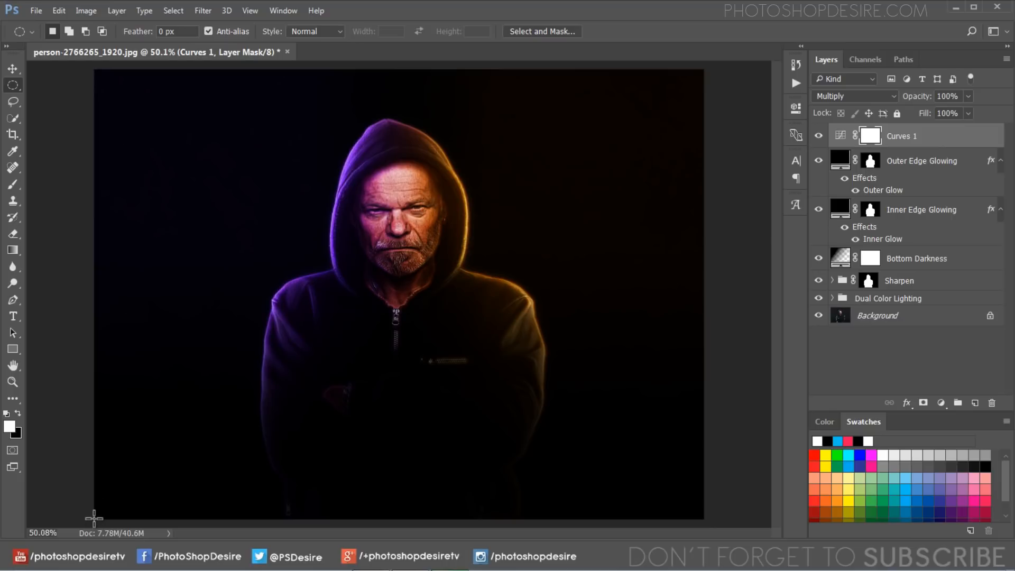
drag(96, 518, 710, 75)
drag(706, 69, 704, 69)
Fill the ellipse on the Curves 1 layer mask with black at 100% opacity in Normal mode, and deselect it.
click(57, 12)
click(106, 205)
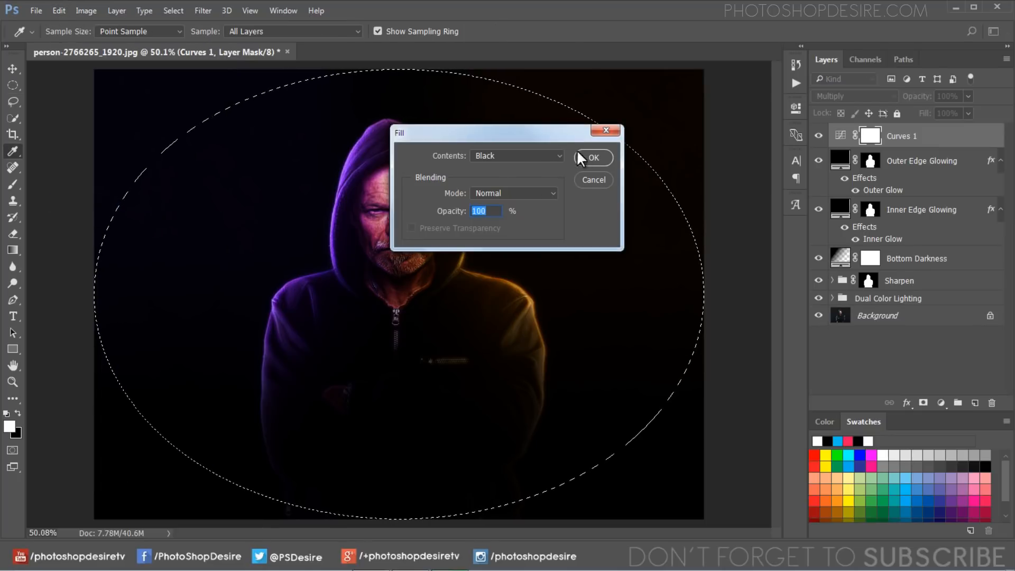
click(598, 160)
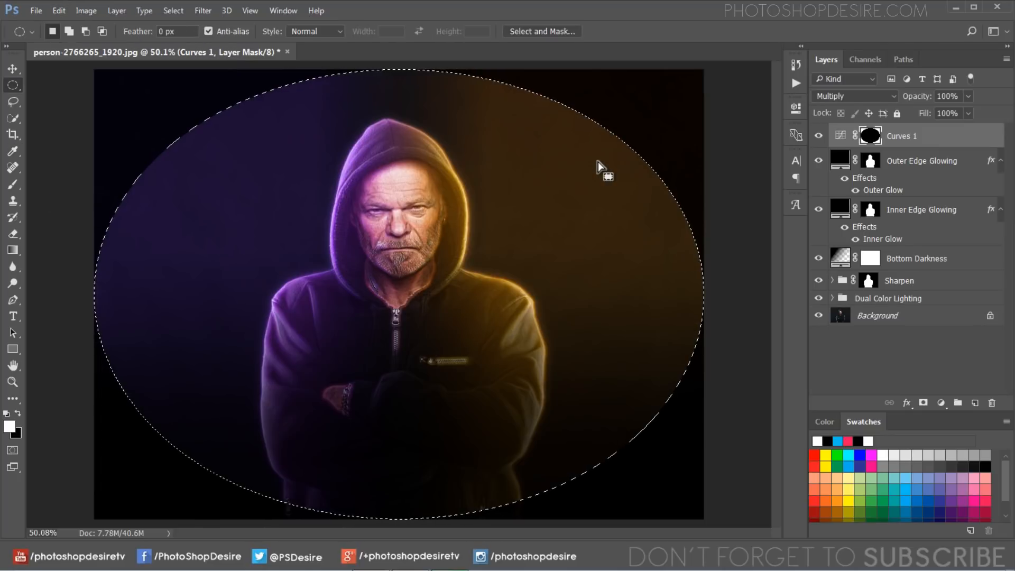
click(174, 11)
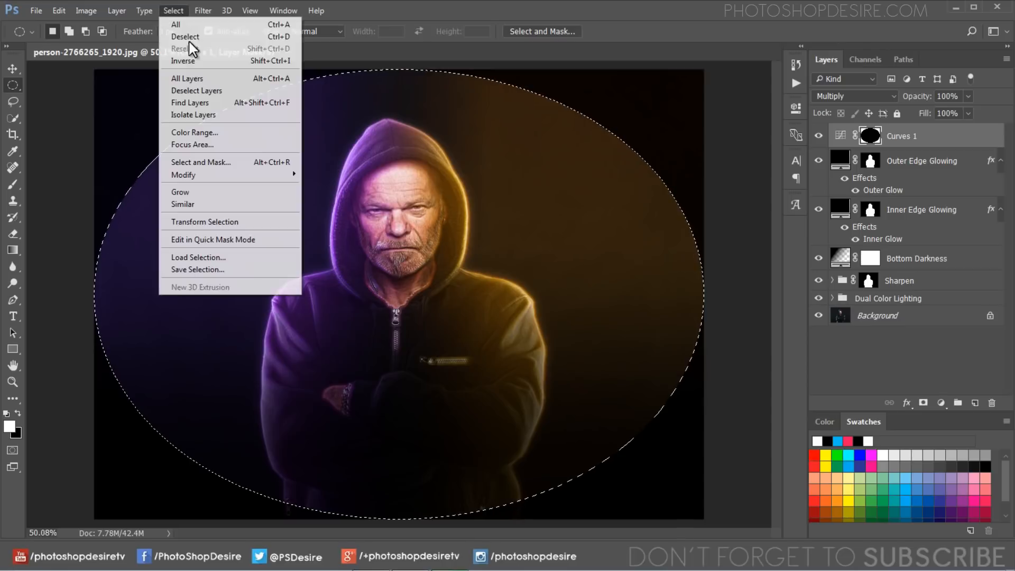
click(197, 37)
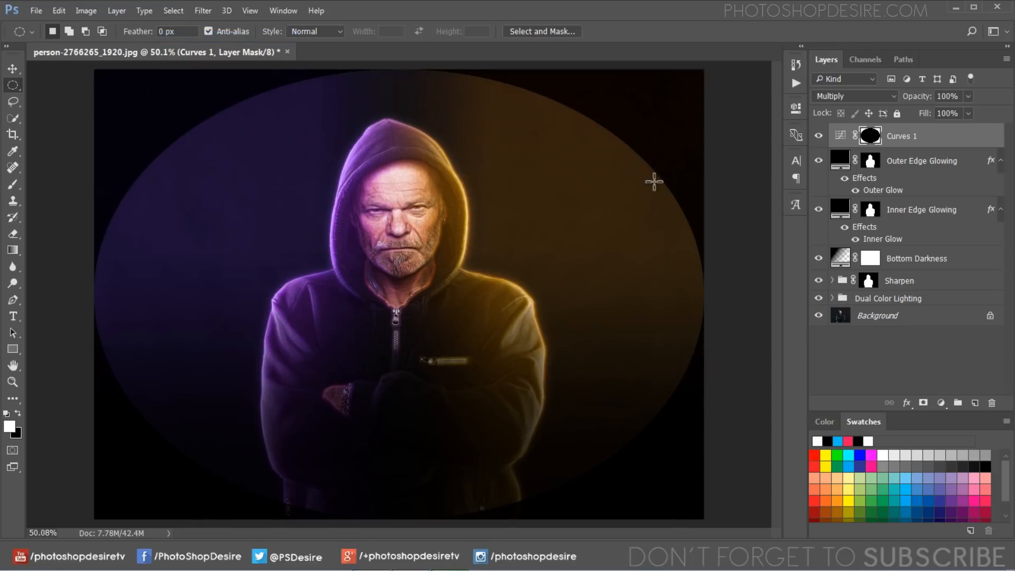
Feather the Curves 1 layer mask by 537 px and compare the image with the layer hidden and shown.
click(795, 109)
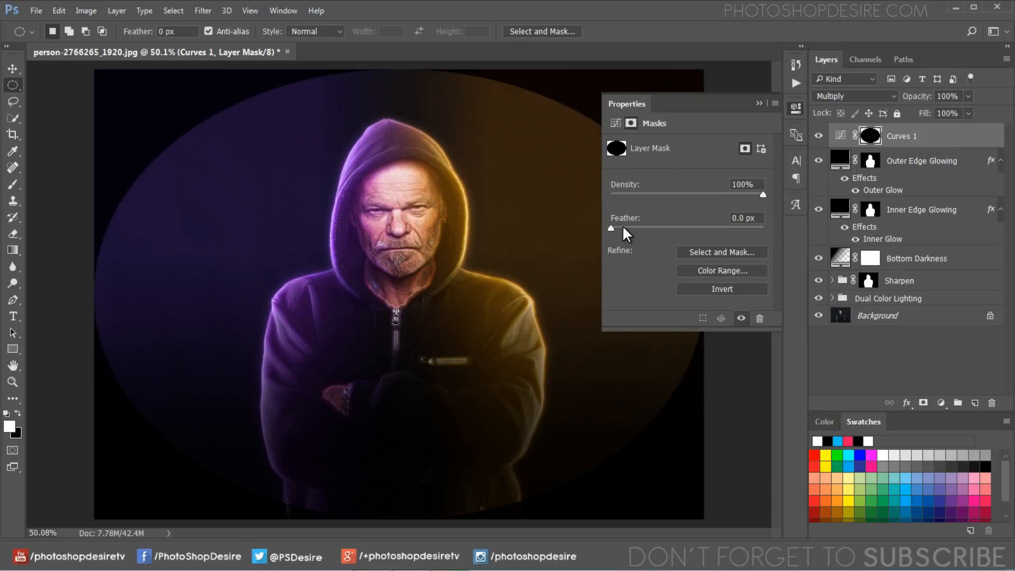
drag(612, 228, 746, 227)
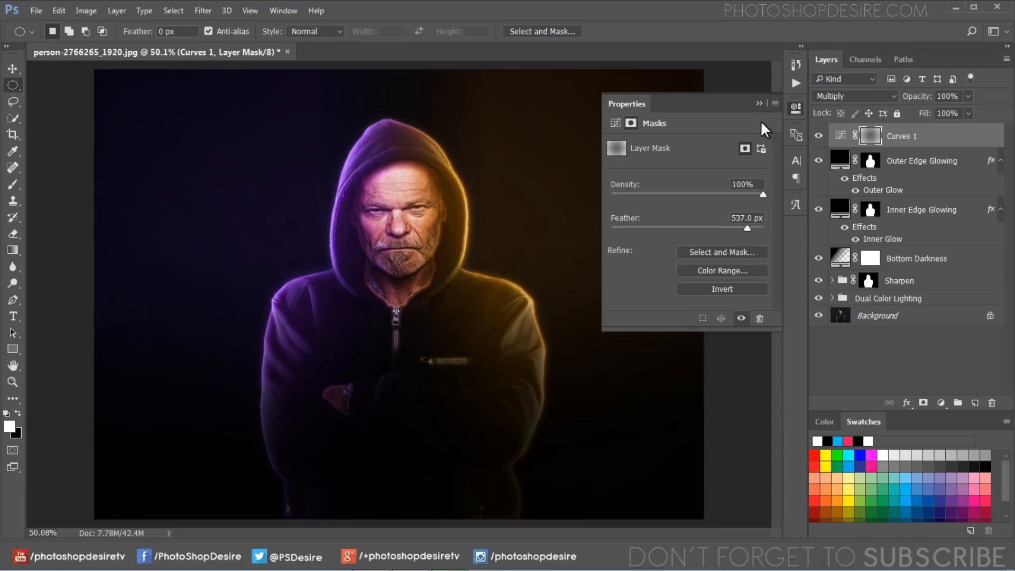
click(759, 105)
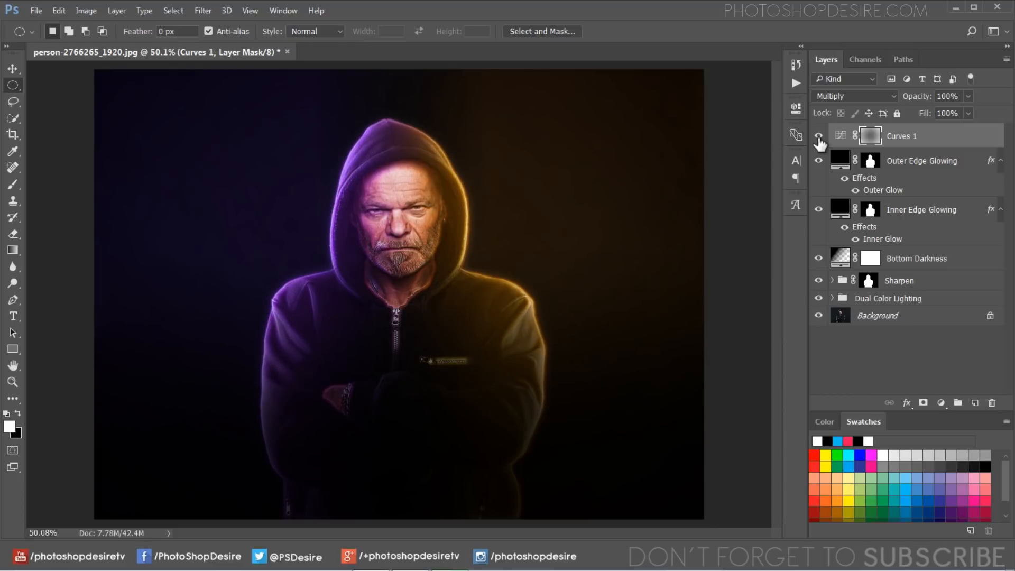
click(818, 136)
click(819, 136)
click(819, 136)
click(818, 136)
click(818, 136)
click(818, 136)
Rename the Curves 1 layer as Vignette and check its effect by hiding and showing it.
double_click(899, 137)
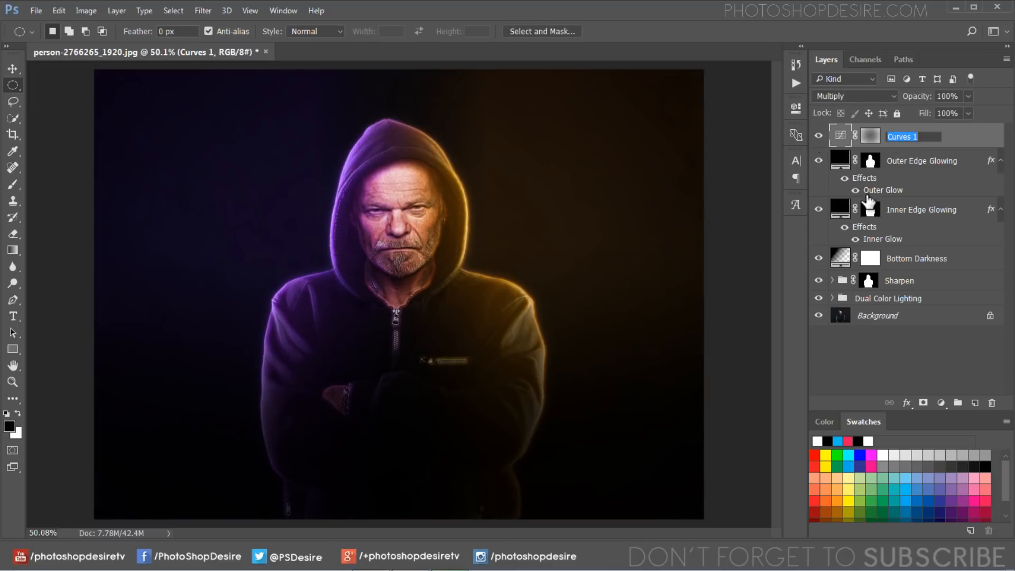
text(Vignette)
key(Return)
click(818, 137)
click(818, 137)
click(819, 136)
click(818, 137)
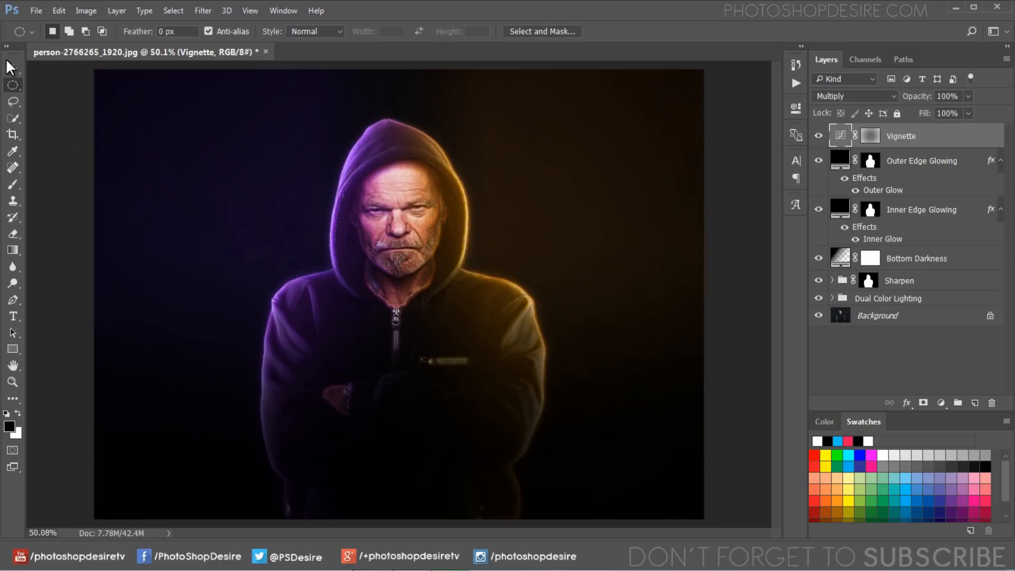
Add a Gradient Fill layer above Vignette using the black-to-white preset, and set the gradient's start stop color to #666666.
click(12, 70)
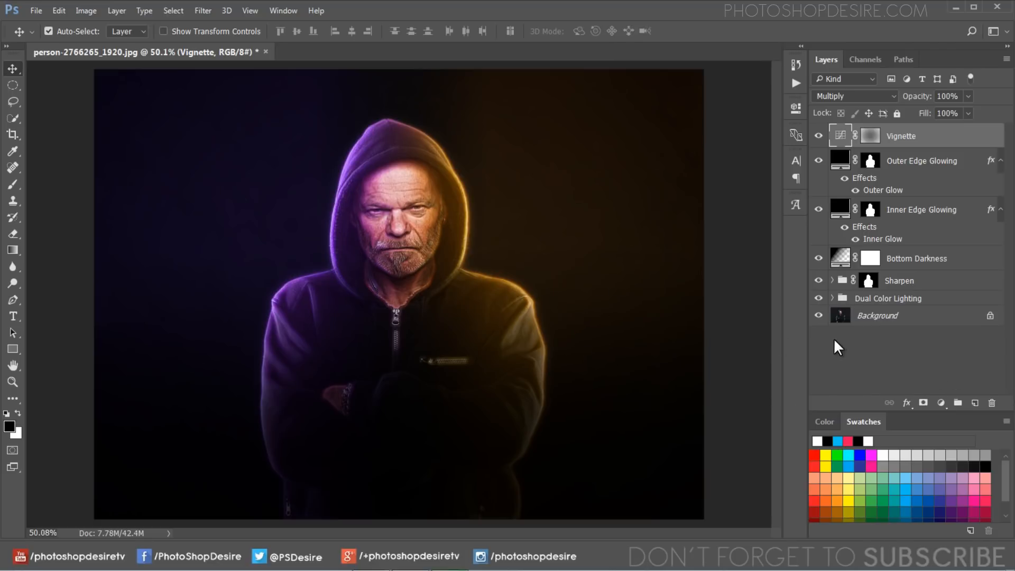
click(943, 404)
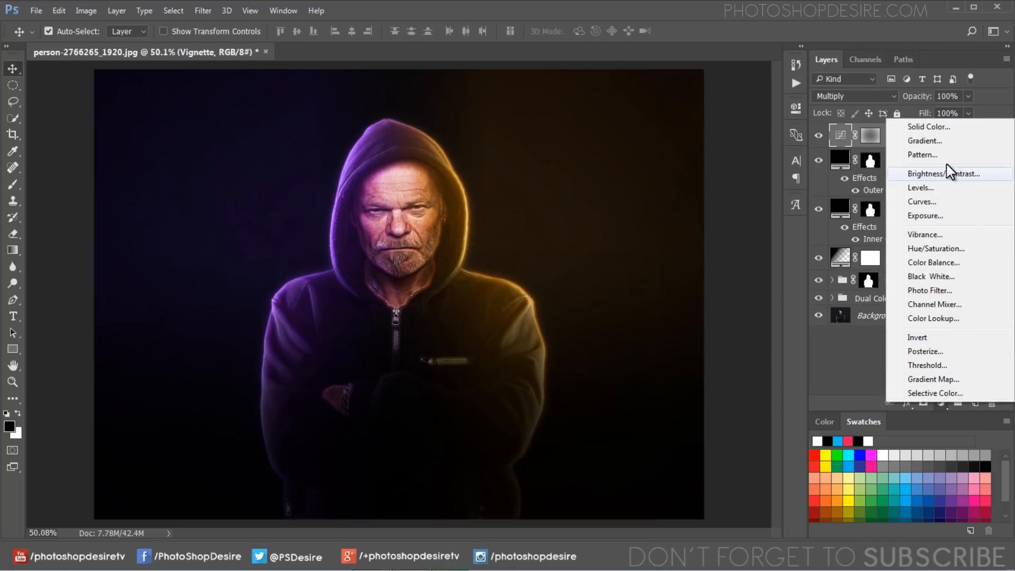
click(944, 140)
click(740, 185)
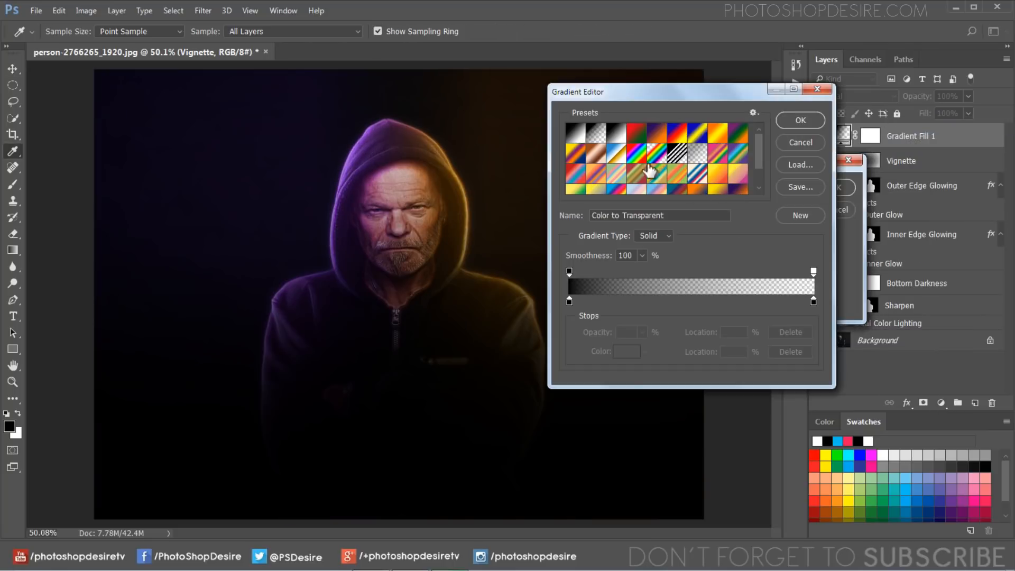
click(615, 135)
click(569, 301)
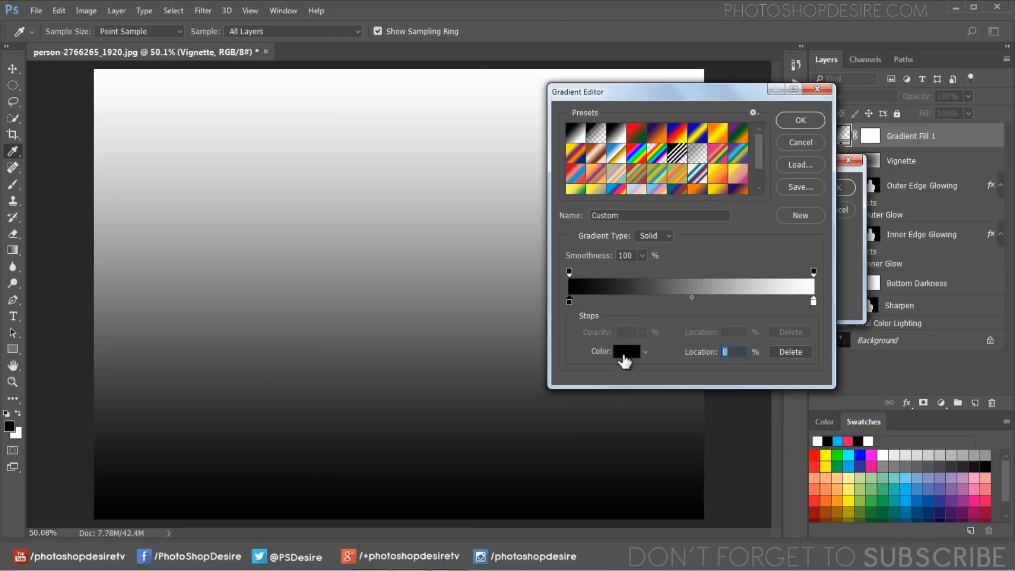
click(626, 352)
text(666666)
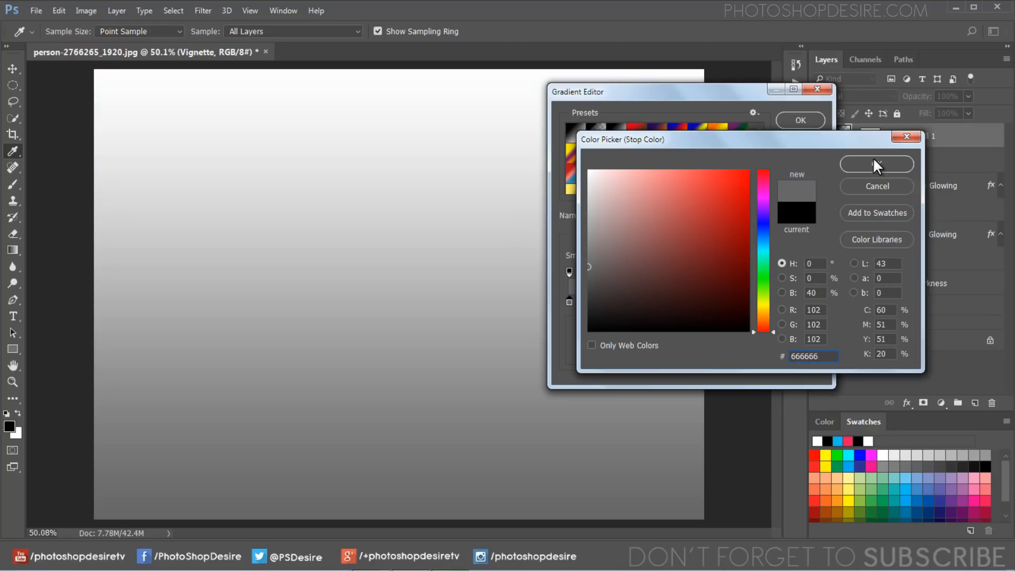
click(875, 162)
Set the gradient's end stop at location 100% to #121212 and accept the edited gradient.
click(813, 301)
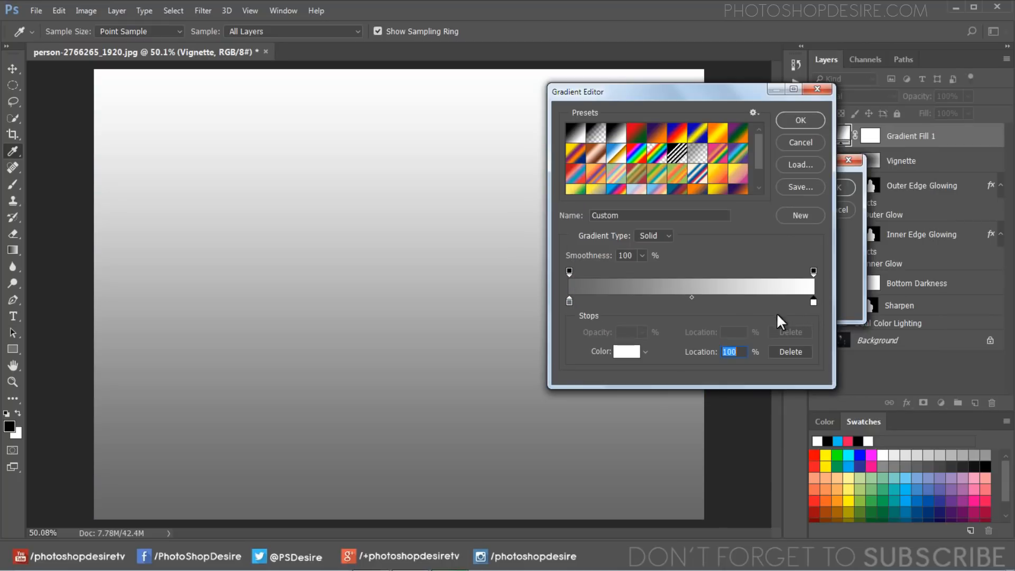
click(630, 355)
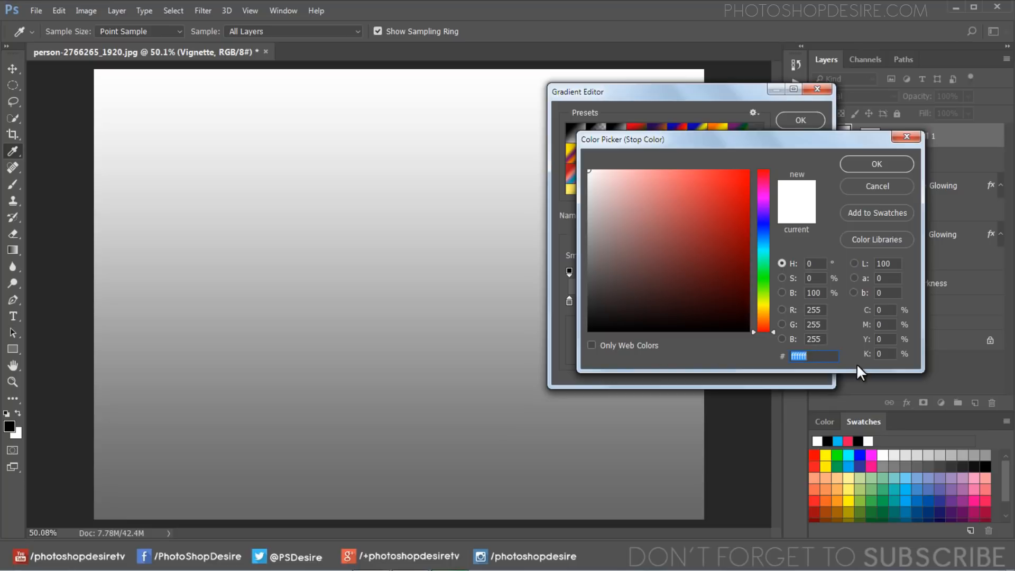
text(121212)
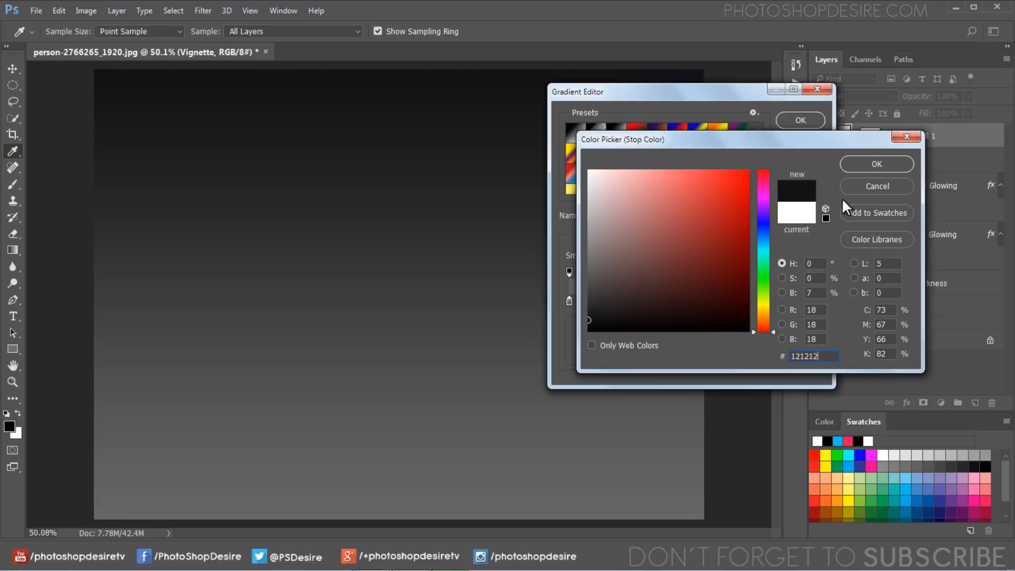
click(853, 163)
click(800, 120)
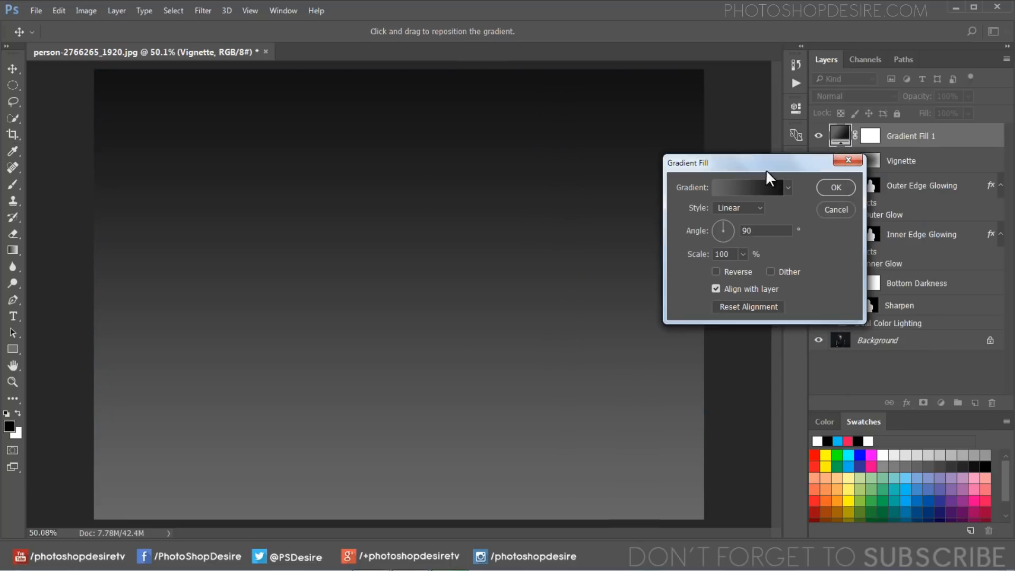
Make the gradient fill Radial with a scale of 145% and apply it.
click(741, 209)
click(741, 225)
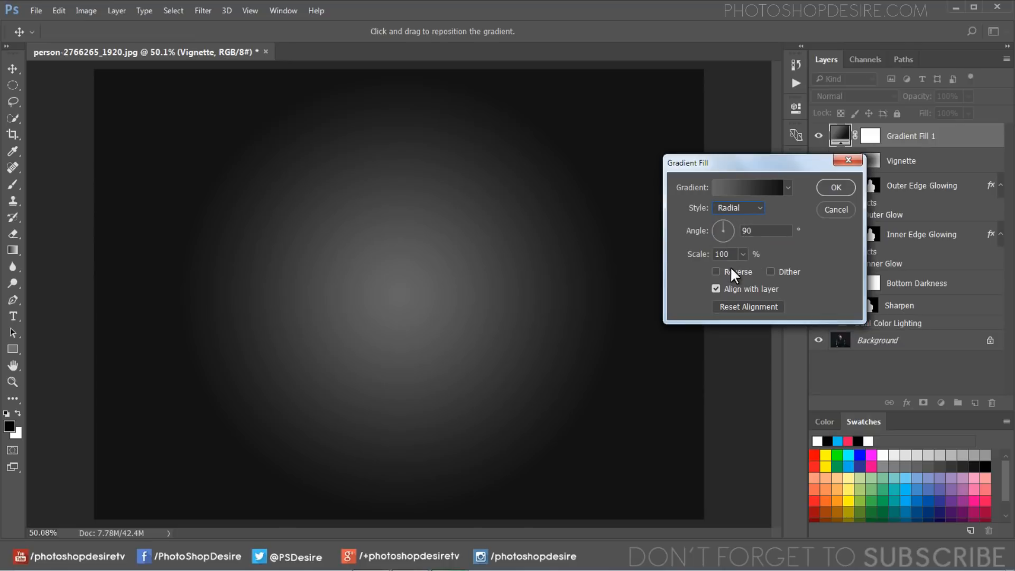
double_click(722, 255)
text(145)
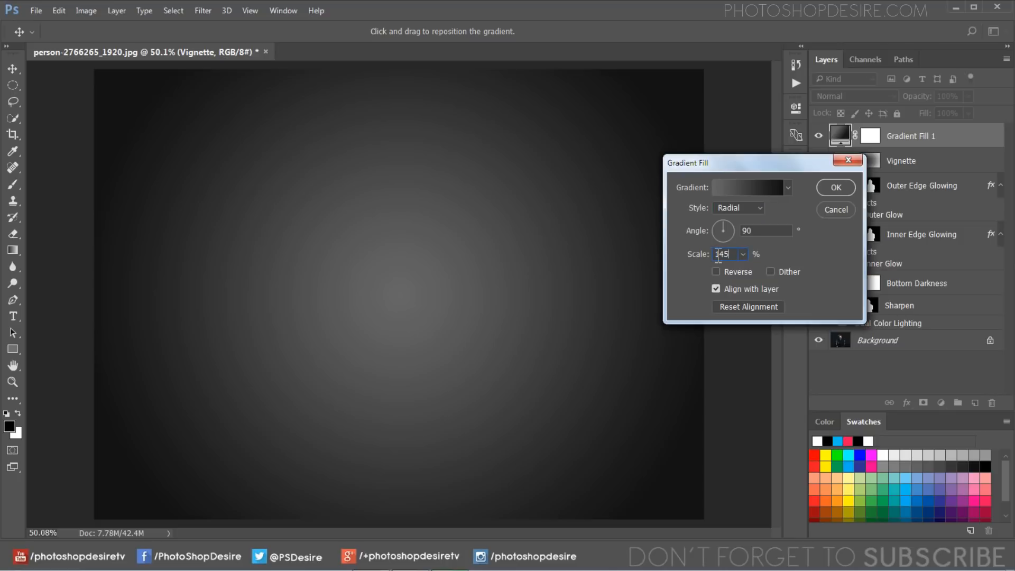
click(822, 185)
Move Gradient Fill 1 directly above the Background layer and compare the image with it hidden and shown.
drag(931, 146, 920, 329)
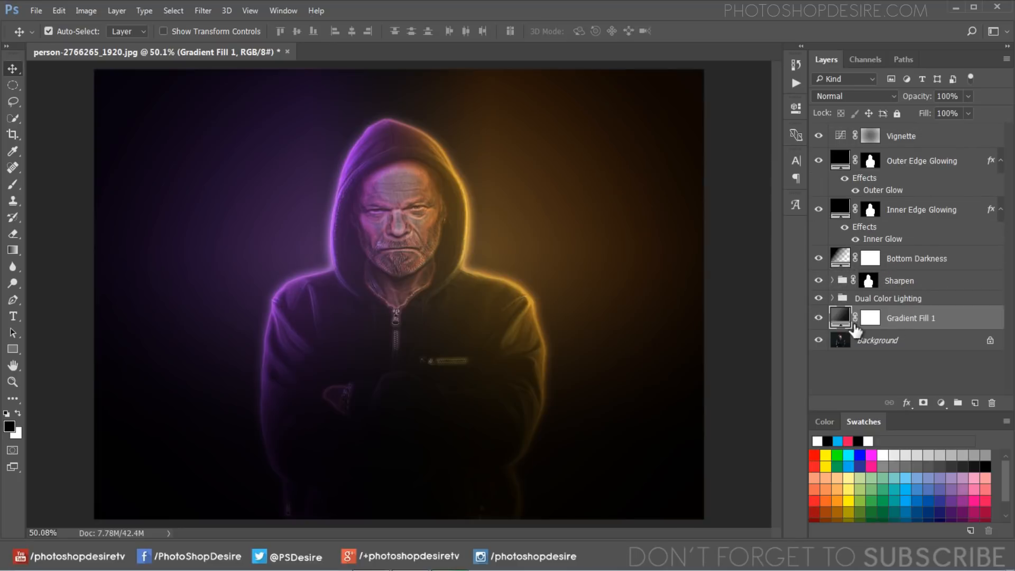
click(819, 318)
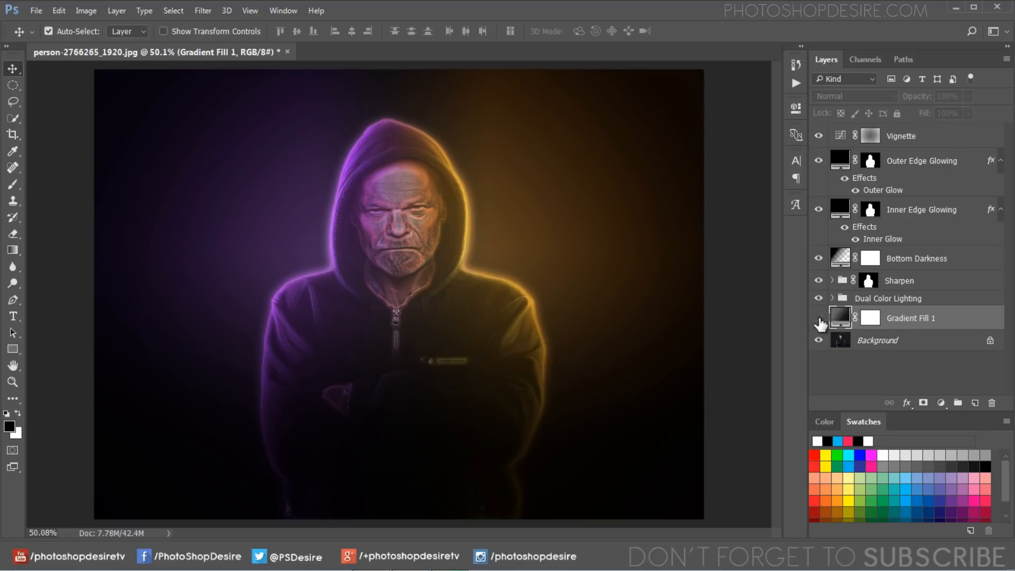
click(818, 318)
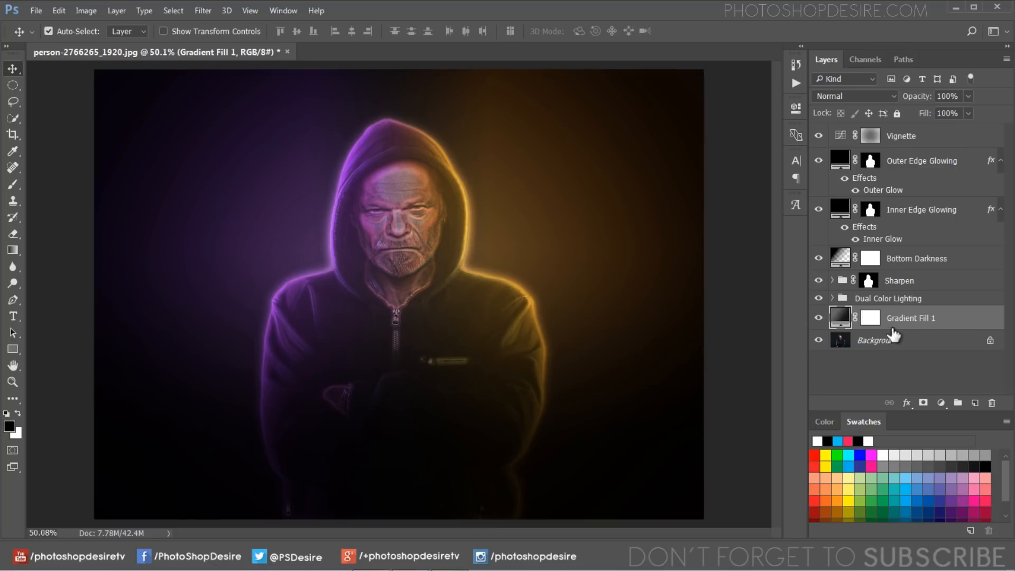
Add a new empty layer above Gradient Fill 1 and name it Texture.
click(939, 403)
click(939, 403)
click(974, 404)
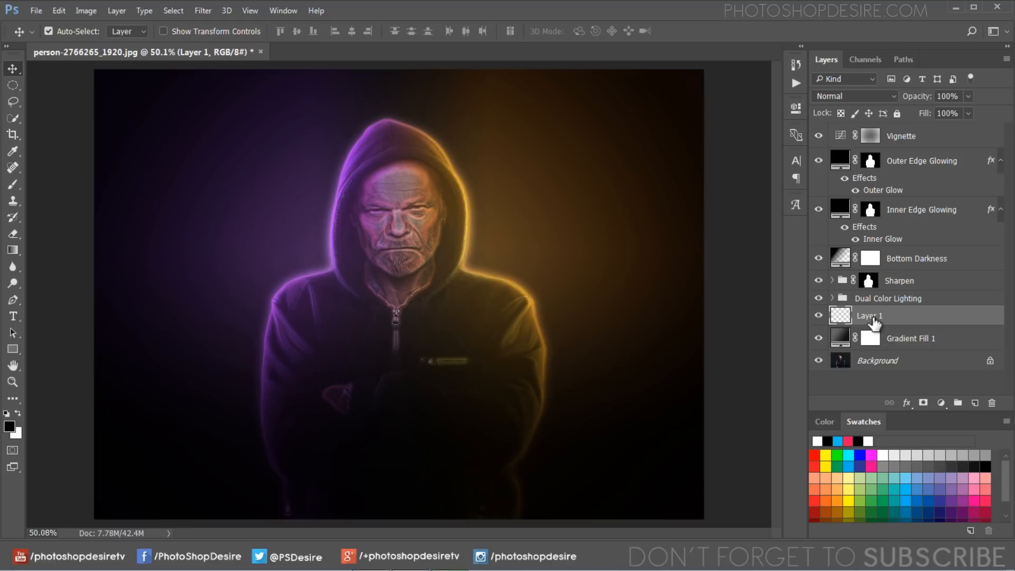
double_click(875, 316)
text(Texture)
key(Return)
Render Clouds on the Texture layer.
click(200, 10)
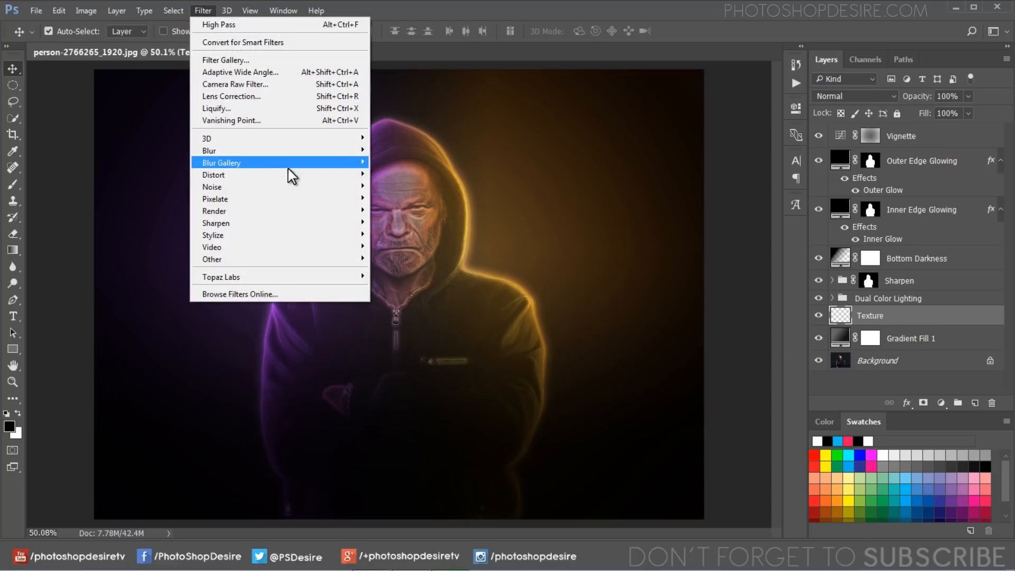
mouse_move(335, 213)
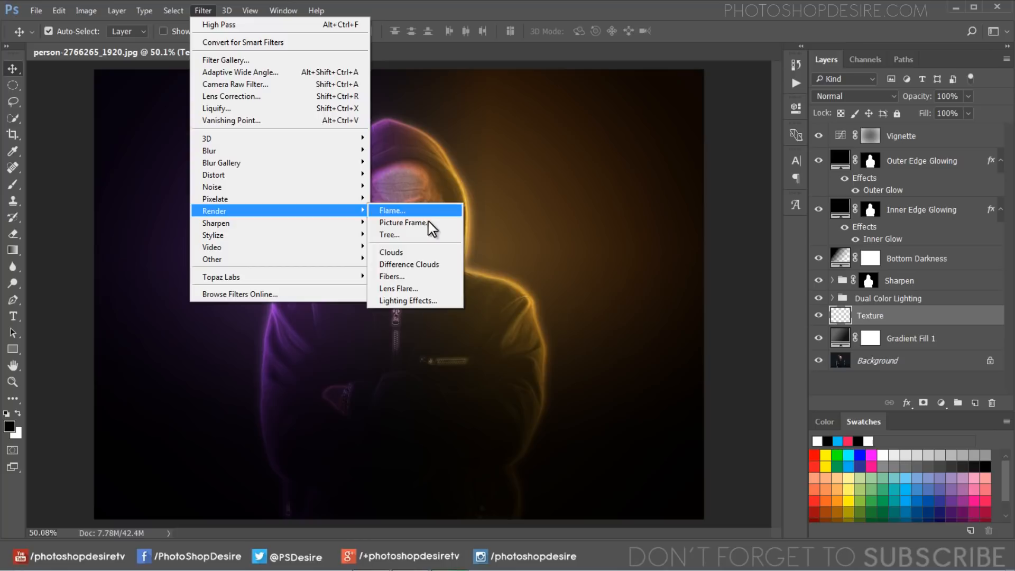
click(450, 253)
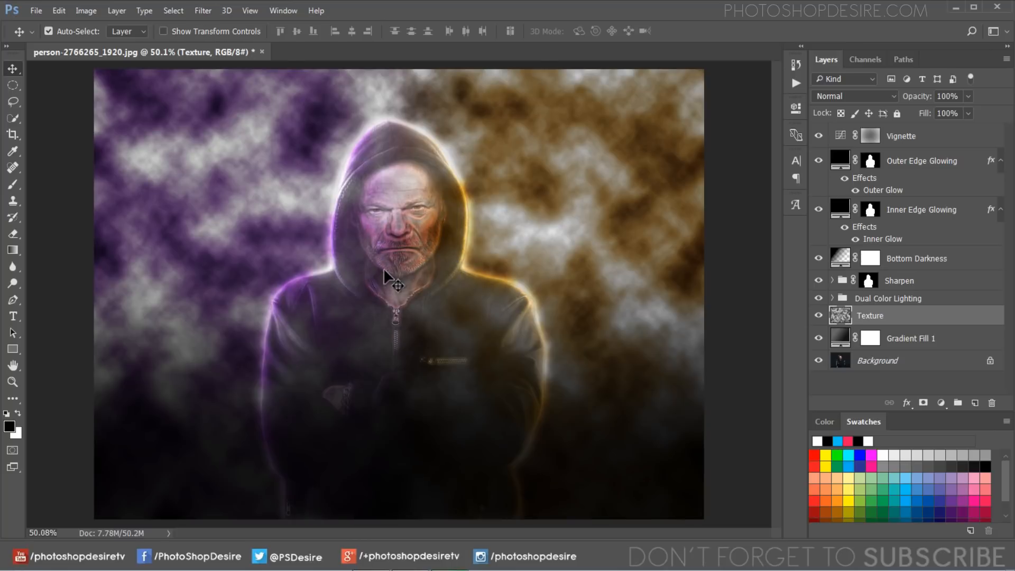
Apply a Motion Blur to the Texture layer with a 90° angle and a distance of 244 pixels.
click(202, 12)
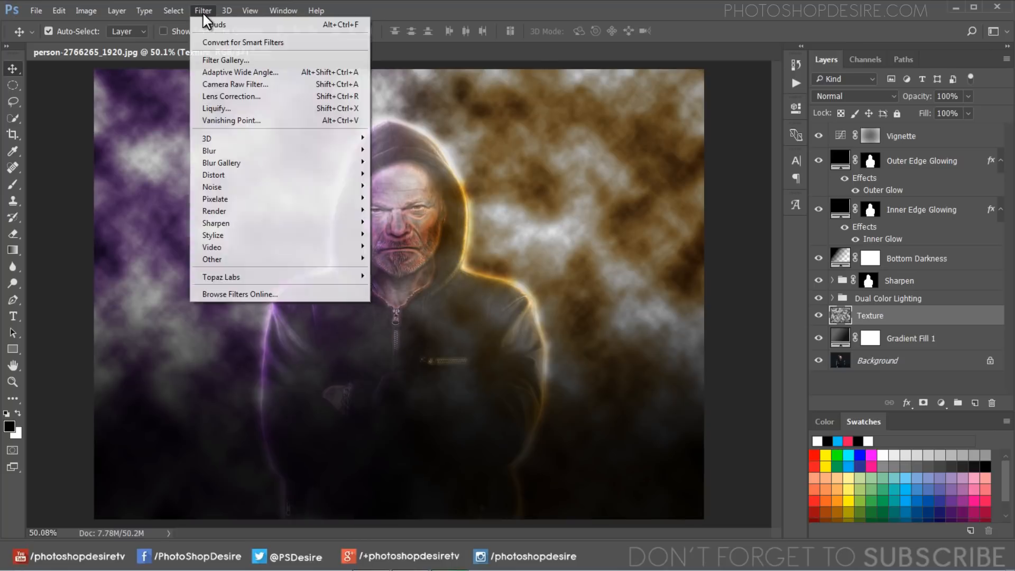
mouse_move(348, 160)
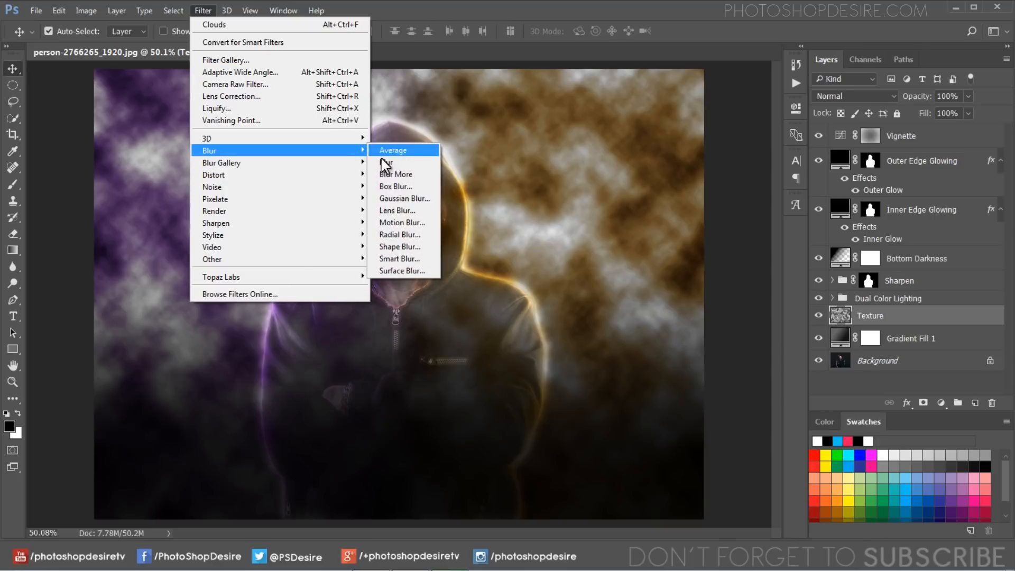
click(432, 219)
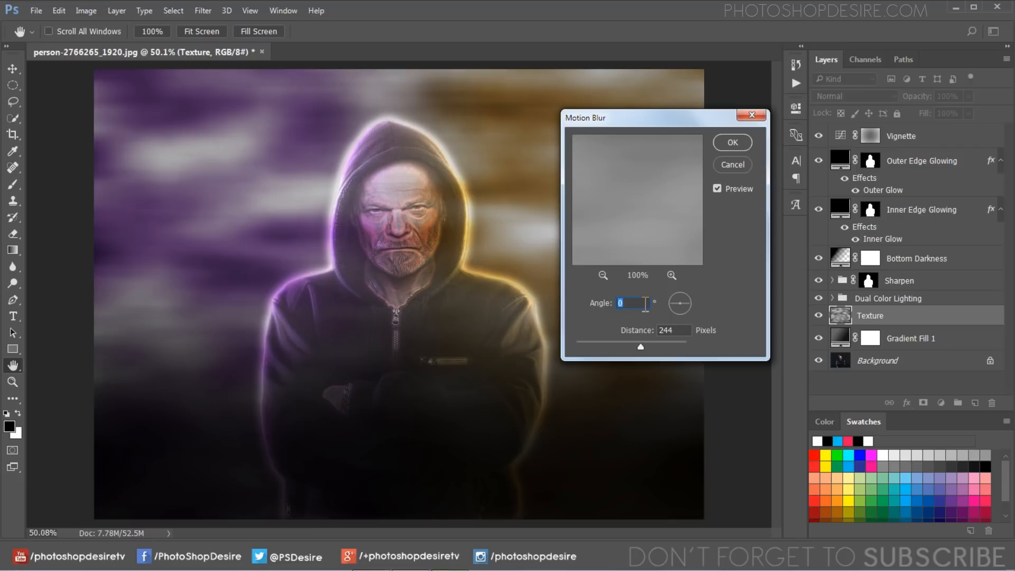
text(90)
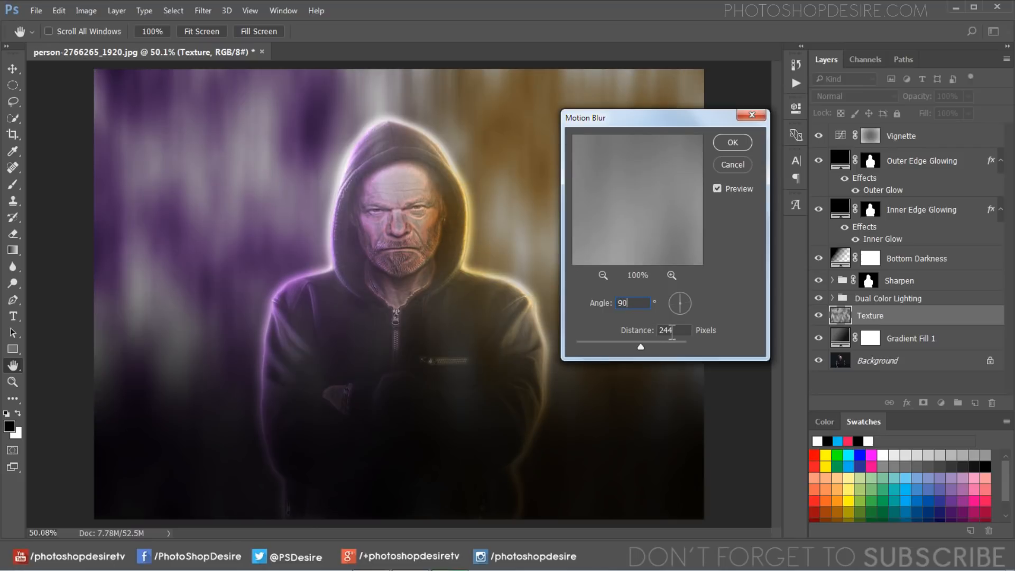
click(732, 142)
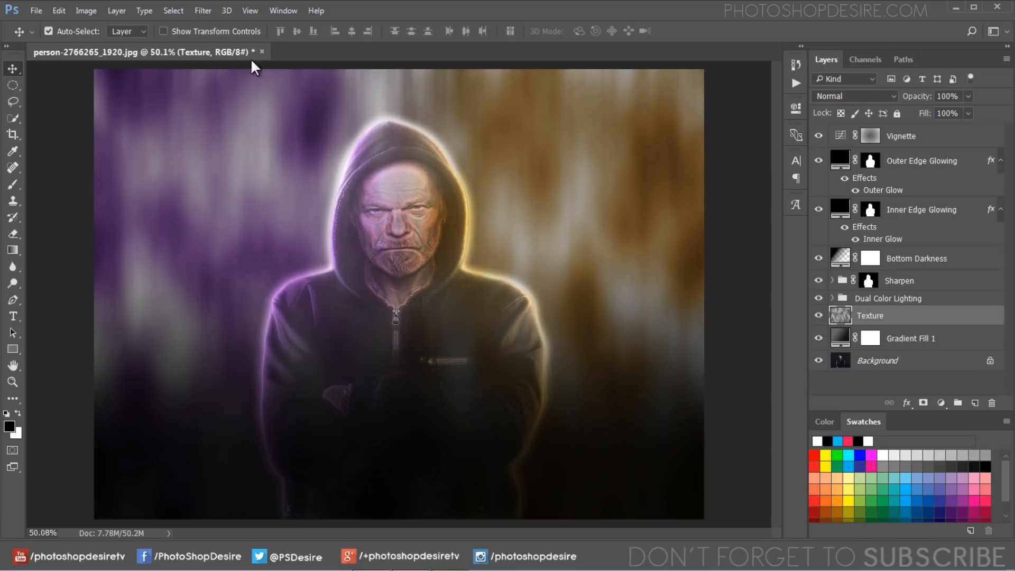
Apply a second Motion Blur to the Texture layer with a 0° angle and a distance of 244 pixels.
click(202, 15)
mouse_move(340, 153)
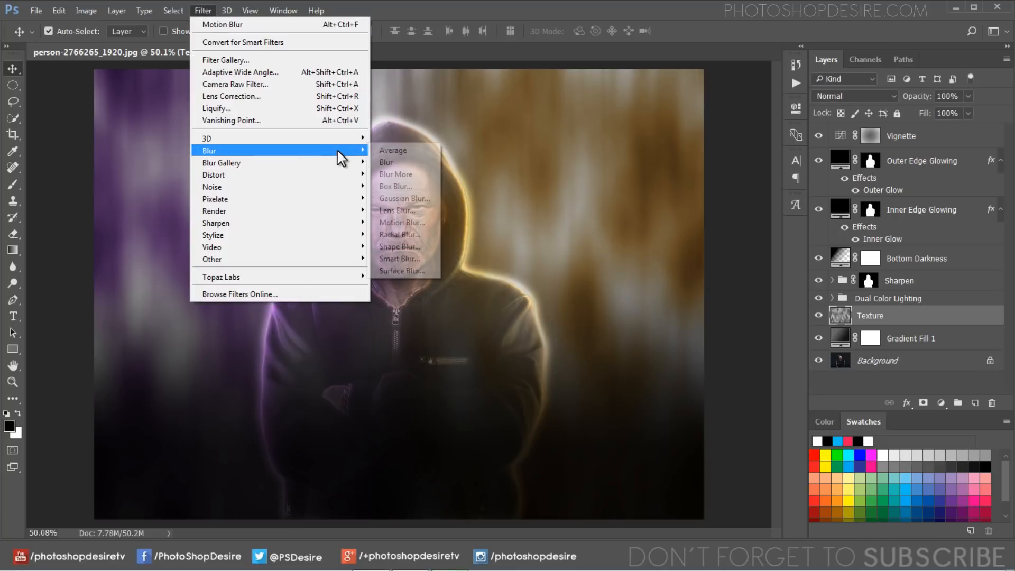
click(431, 223)
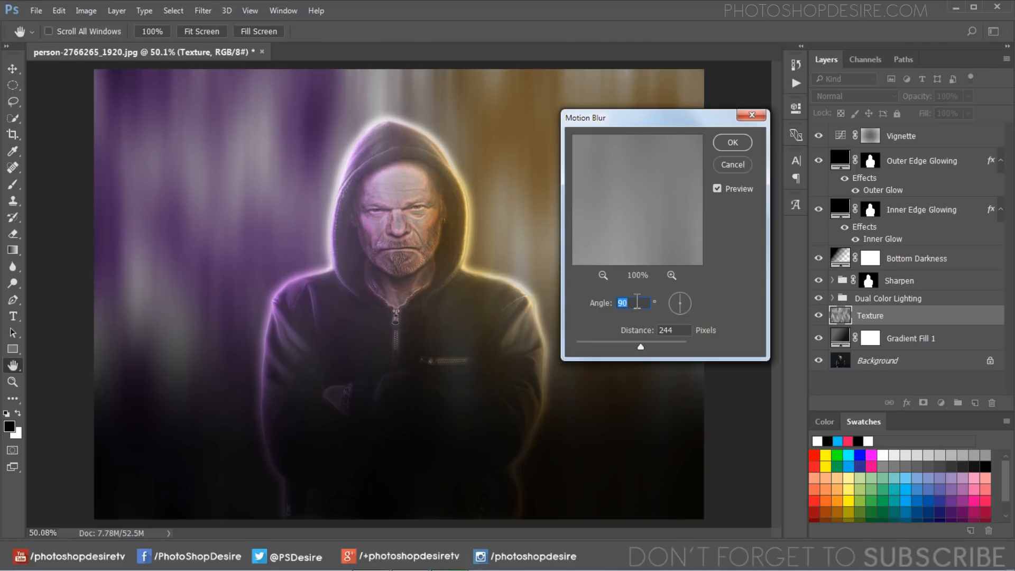
text(0)
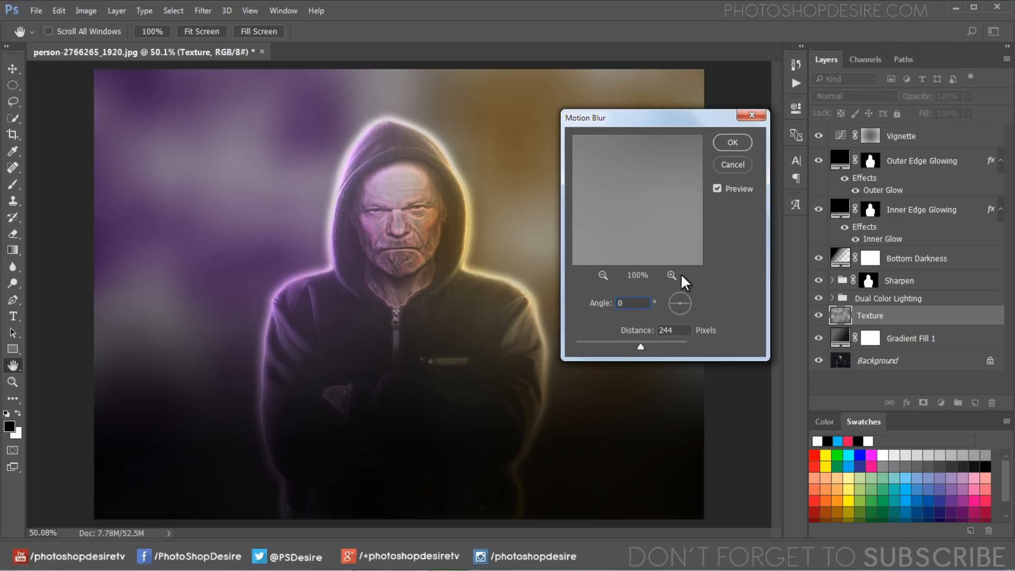
click(729, 143)
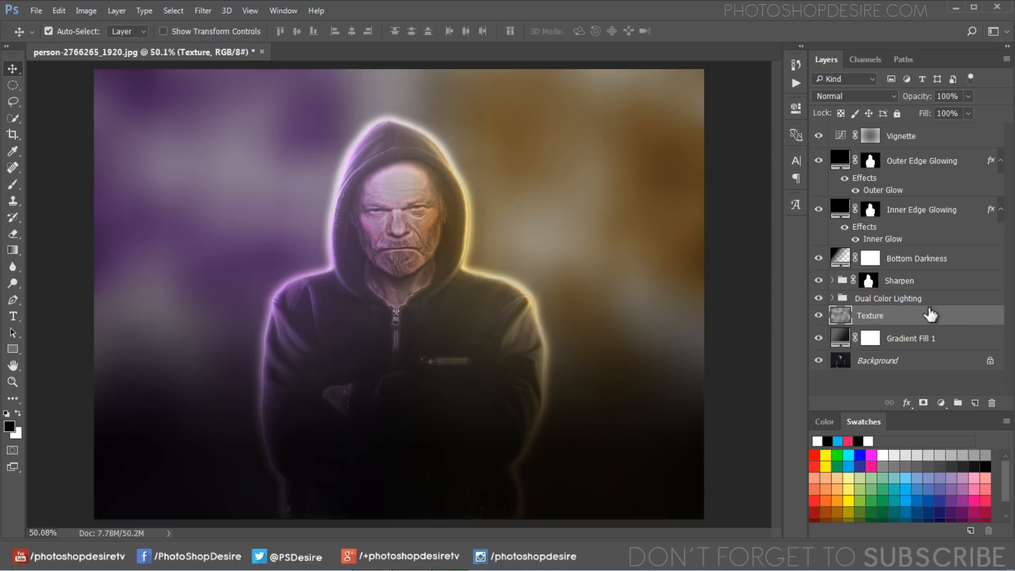
Set the Texture layer to Overlay at 49% opacity and compare the image with it hidden and shown.
click(863, 95)
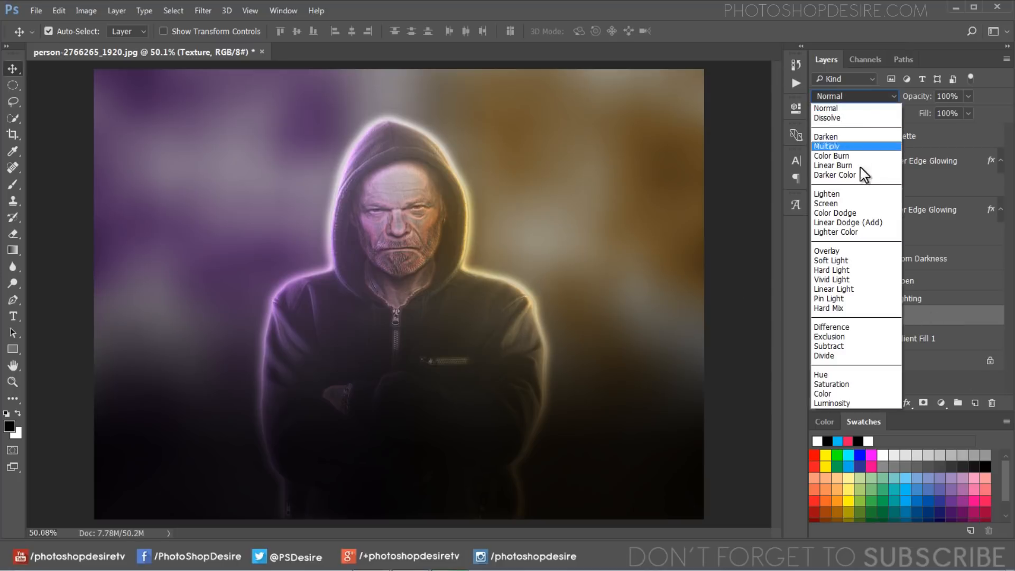
click(877, 254)
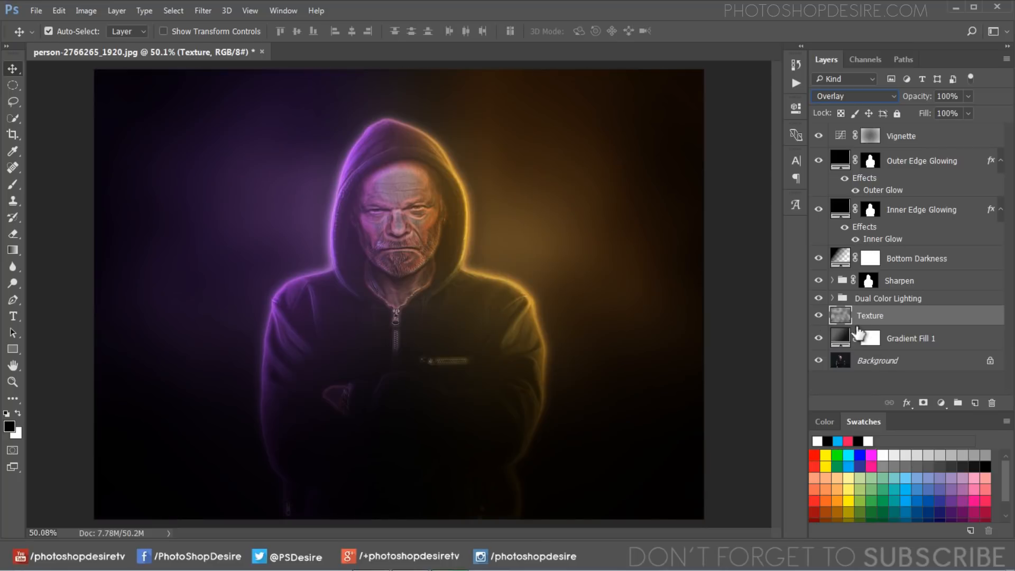
drag(920, 102, 890, 104)
drag(890, 104, 890, 101)
click(819, 315)
click(819, 318)
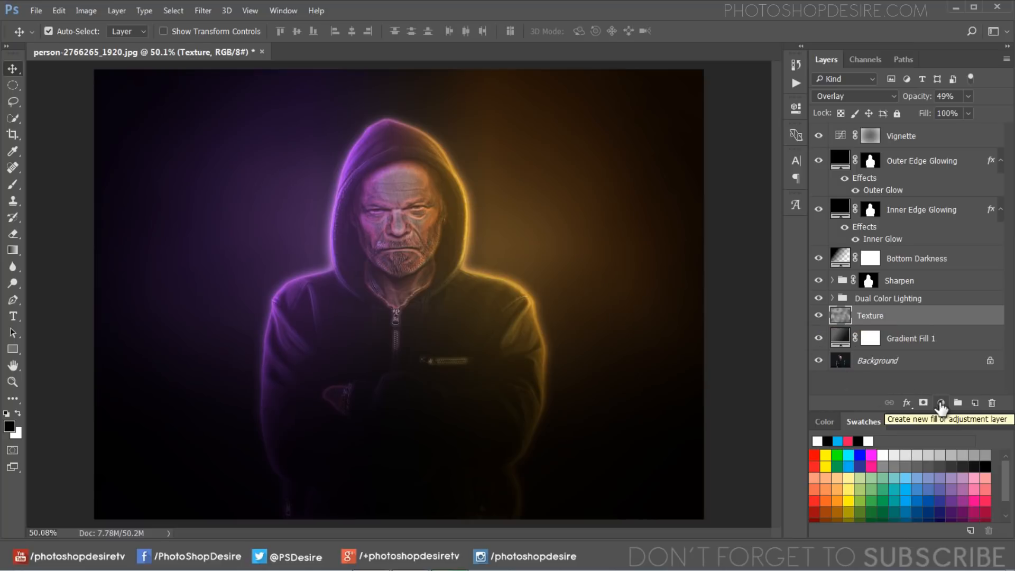
Add a black solid color fill layer above the Texture layer and name it Noise.
click(941, 403)
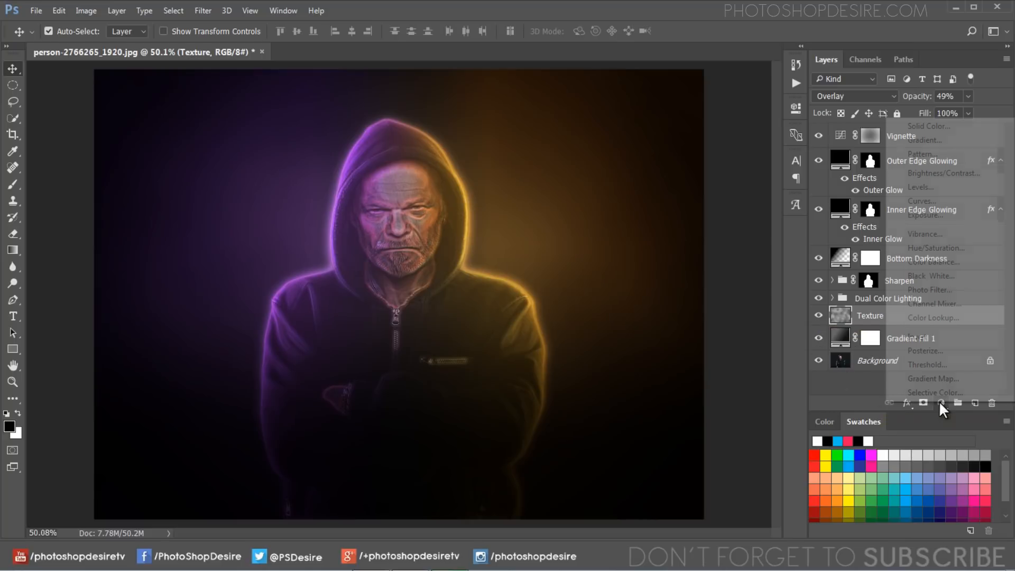
click(923, 128)
click(876, 164)
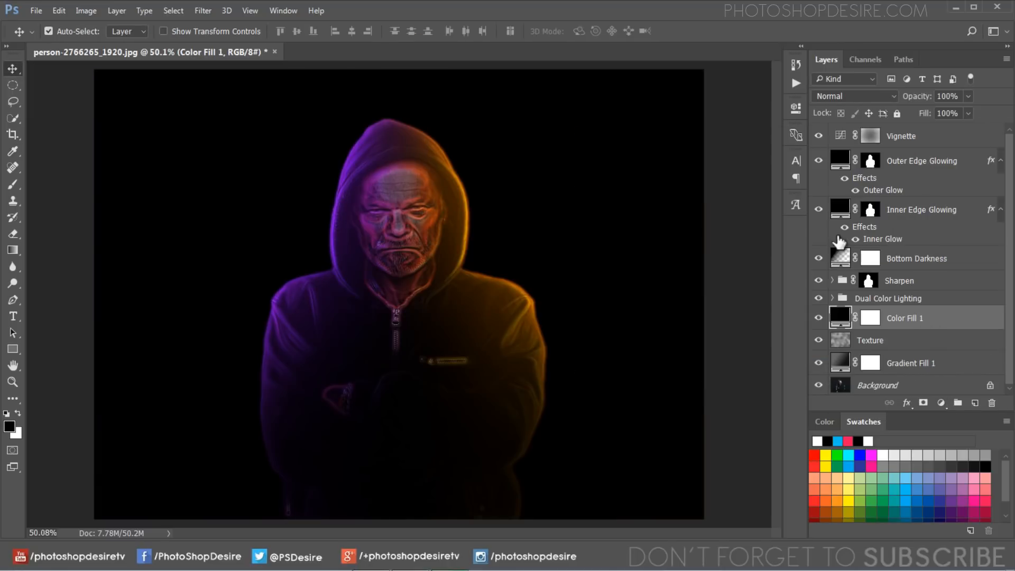
double_click(900, 319)
text(Noise)
key(Return)
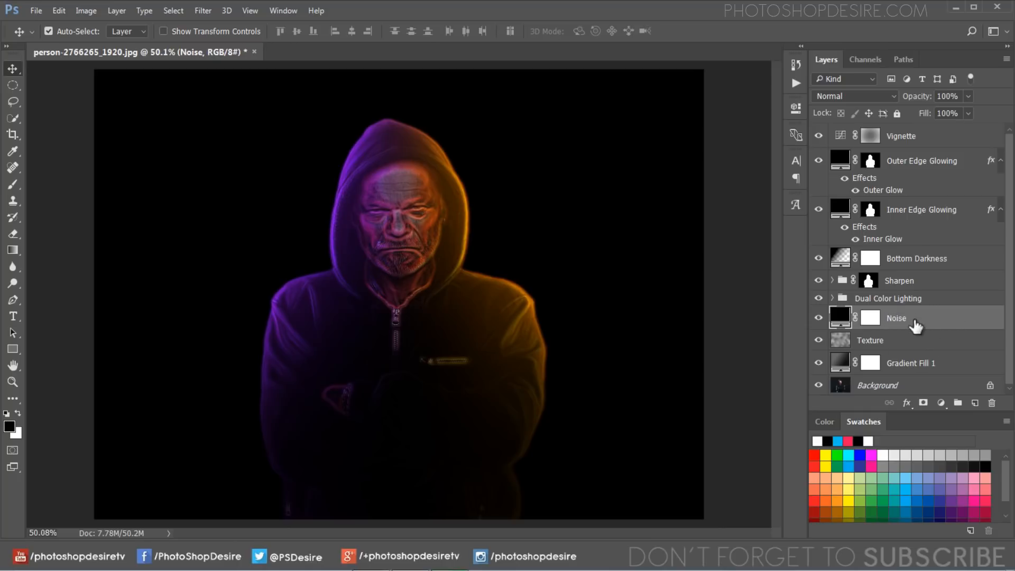
Convert the Noise layer to a smart object and apply Add Noise with an amount of 100% and Gaussian distribution.
click(202, 11)
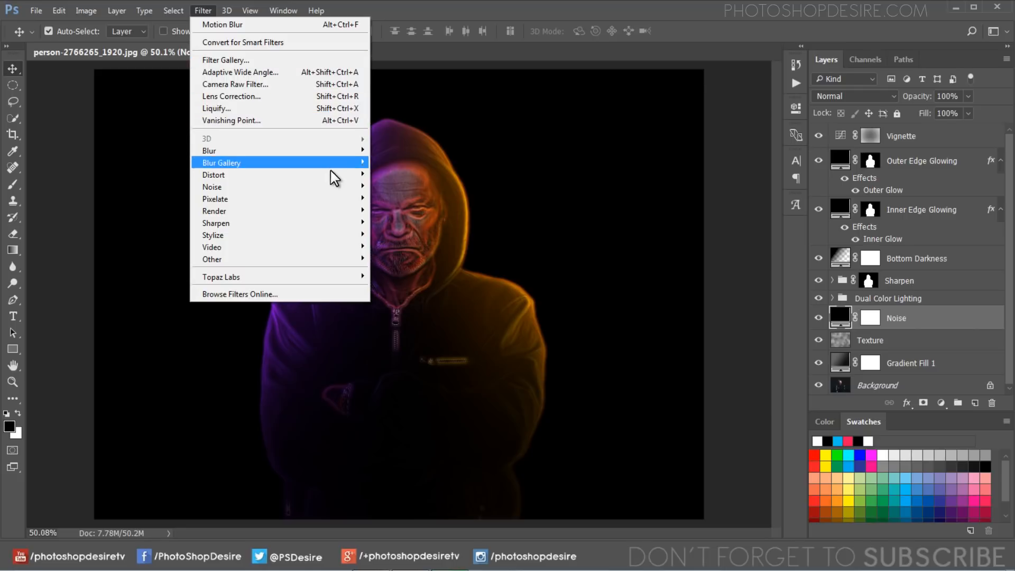
click(435, 189)
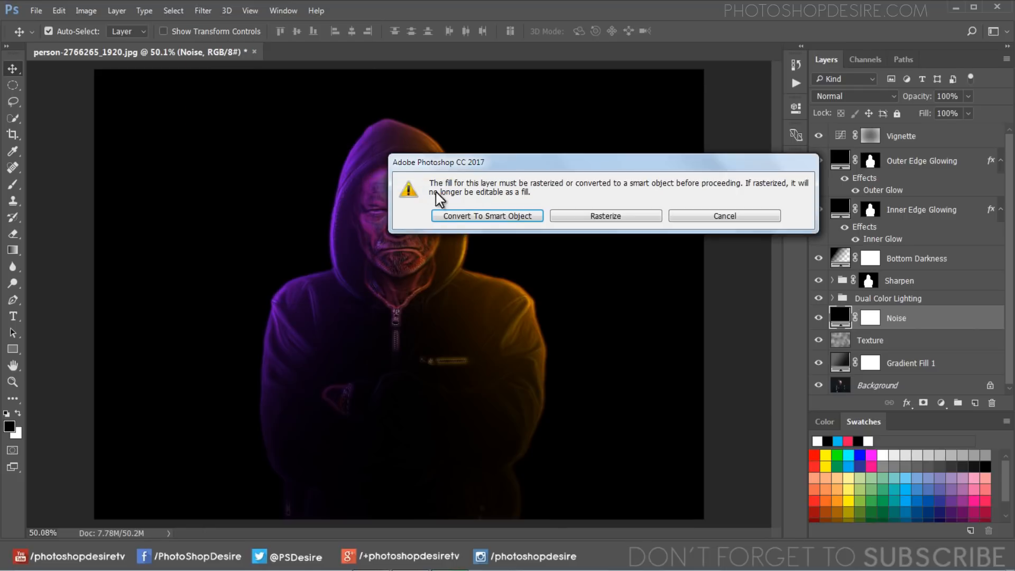
click(494, 217)
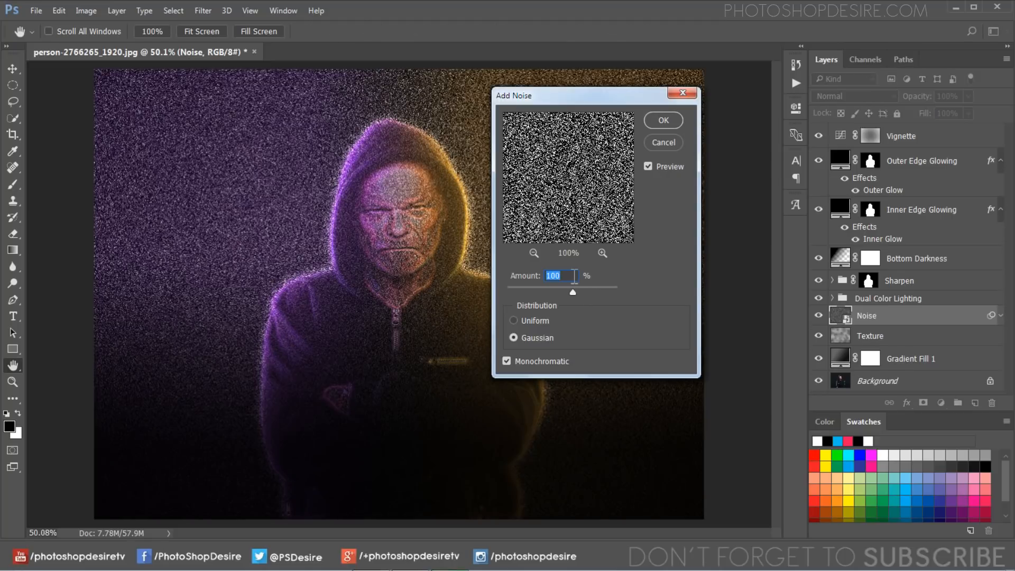
click(545, 362)
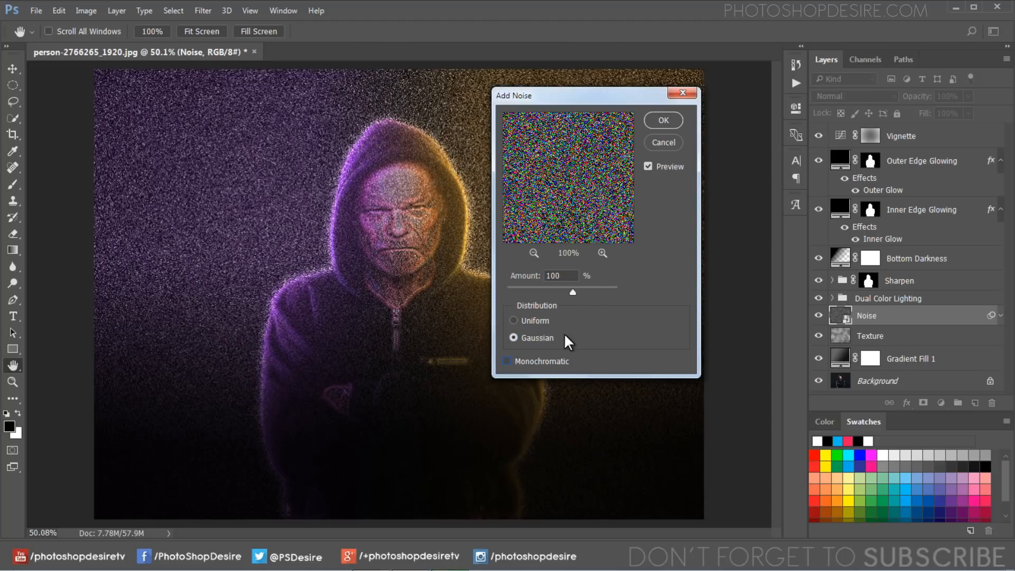
click(665, 119)
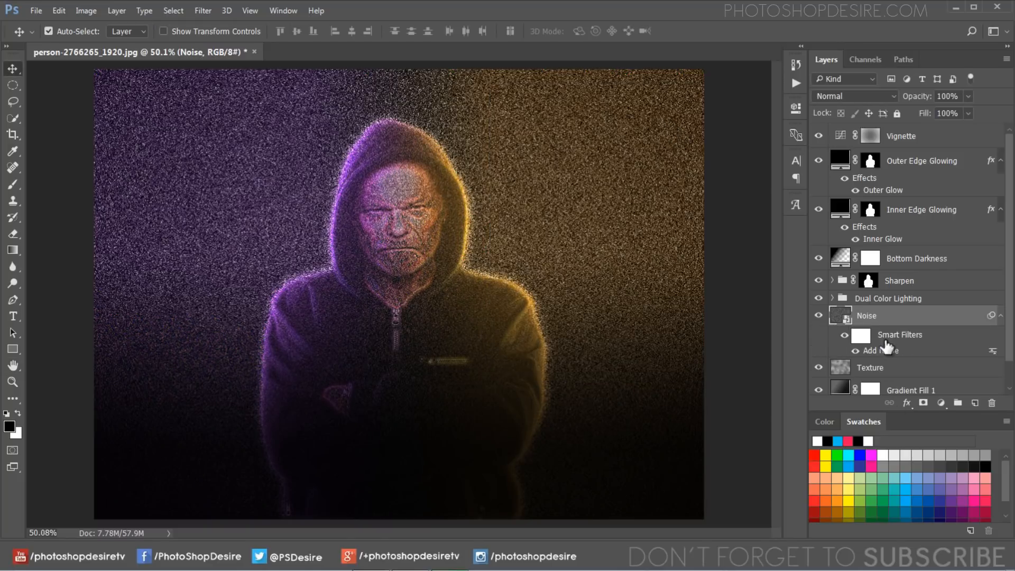
Set the Noise layer to Soft Light at 15% opacity and raise the Texture layer's opacity slightly.
click(845, 91)
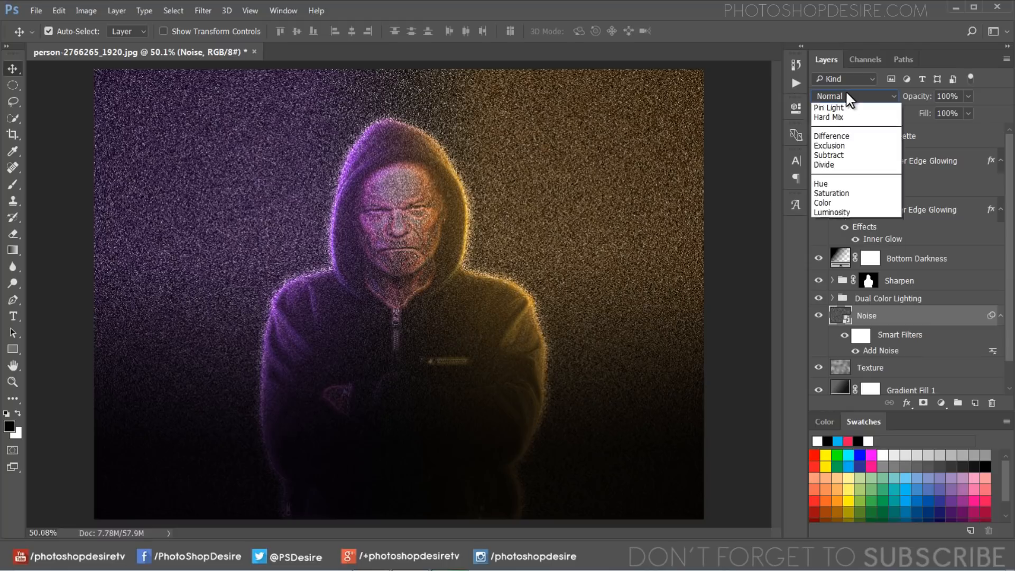
click(837, 262)
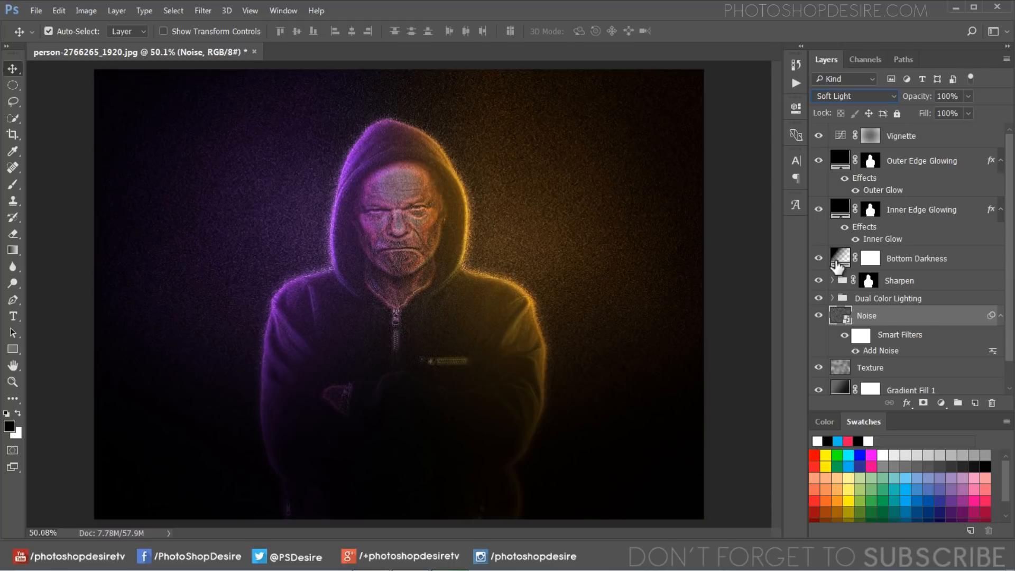
drag(912, 103, 864, 102)
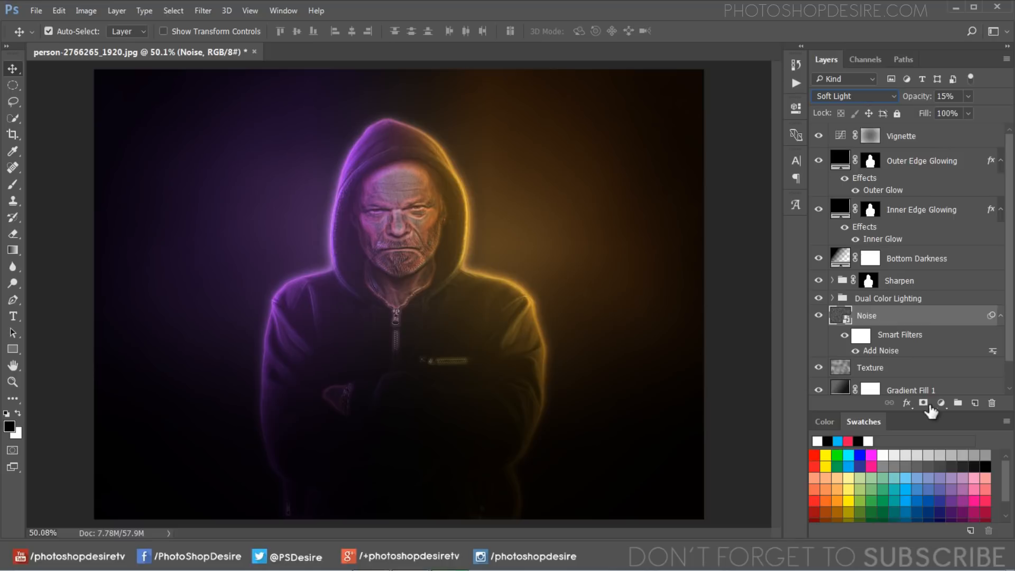
click(898, 370)
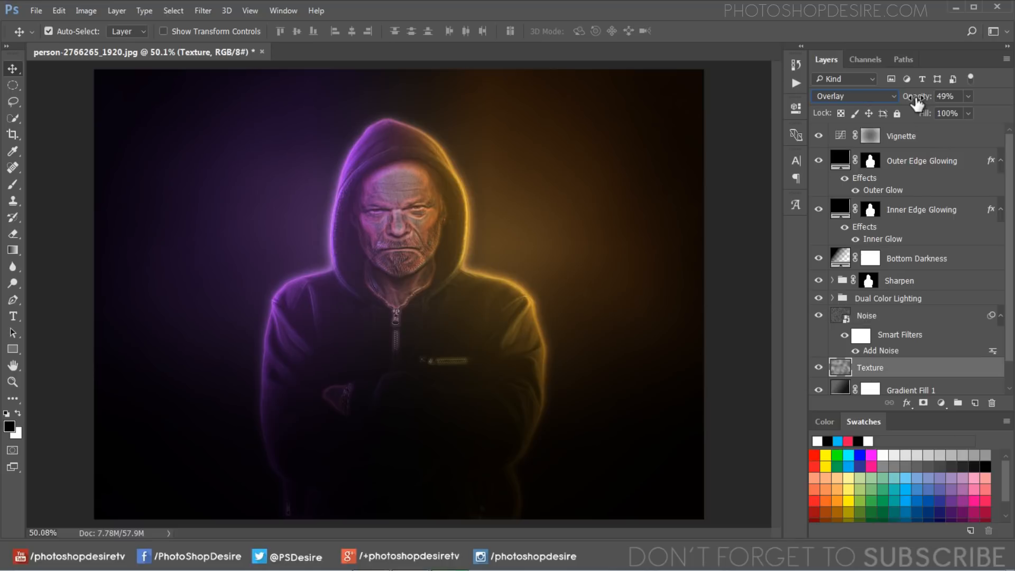
mouse_move(916, 98)
mouse_down()
mouse_move(942, 99)
mouse_move(930, 101)
mouse_up()
Group the Noise, Texture and Gradient Fill 1 layers into a group named Background.
click(881, 318)
scroll(925, 299, down, 1)
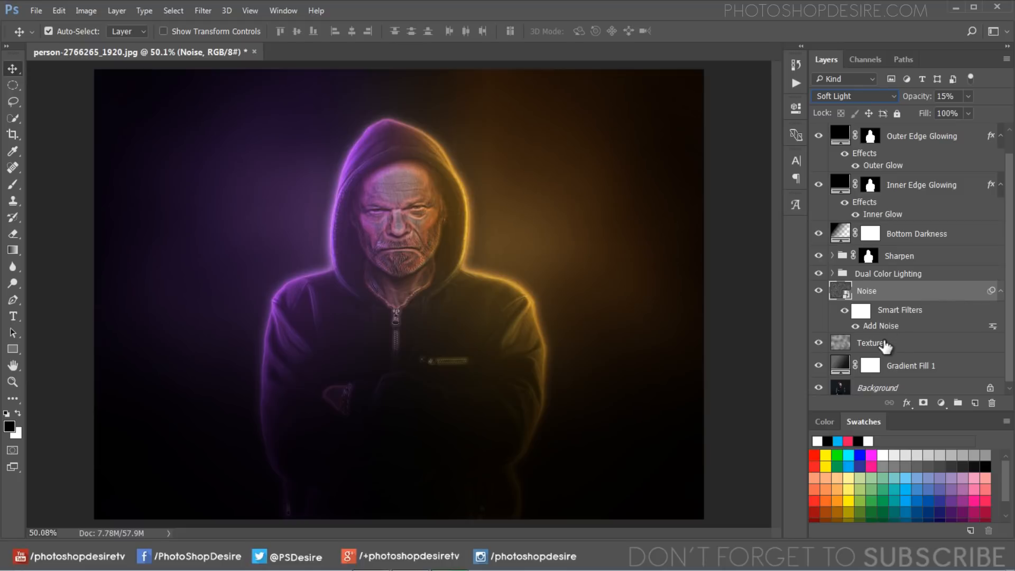
ctrl+click(885, 345)
ctrl+click(900, 371)
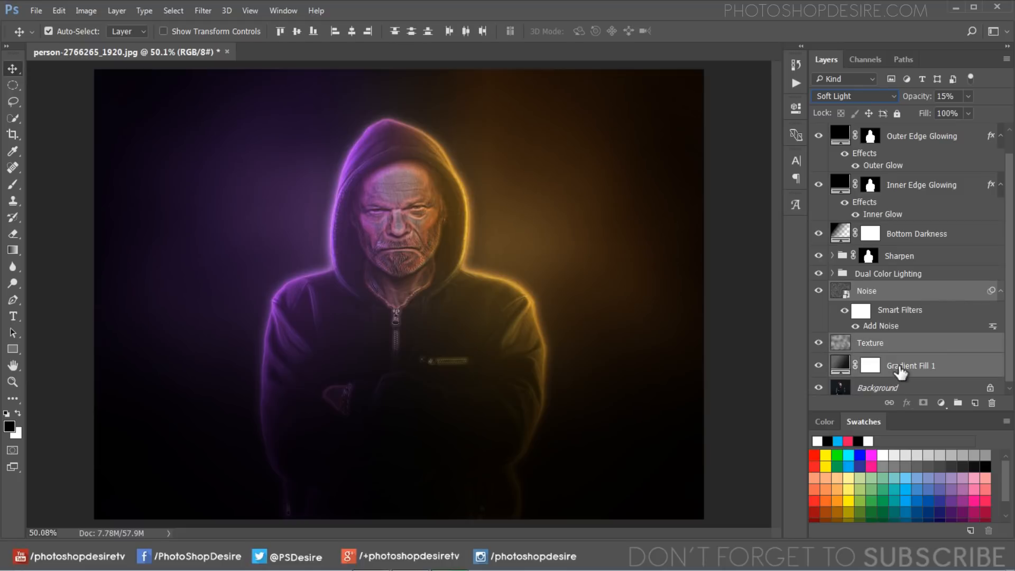
right_click(899, 365)
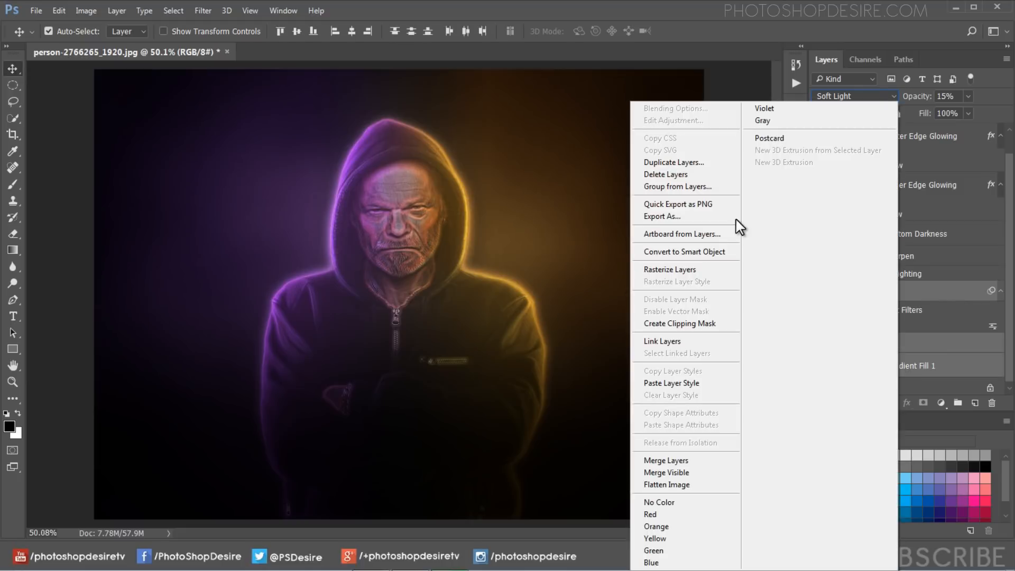
click(723, 196)
text(Ba)
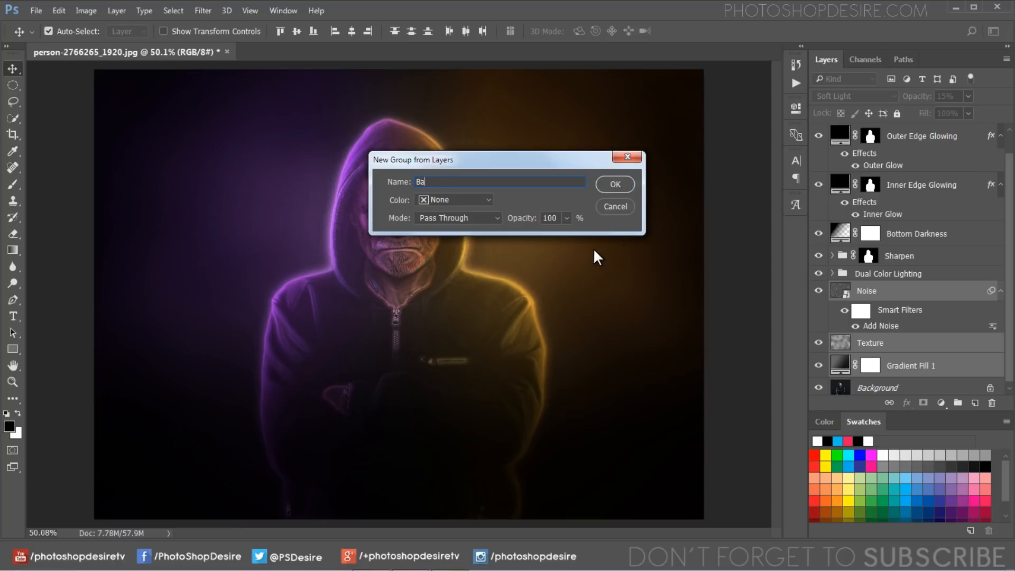
text(ckground)
click(608, 184)
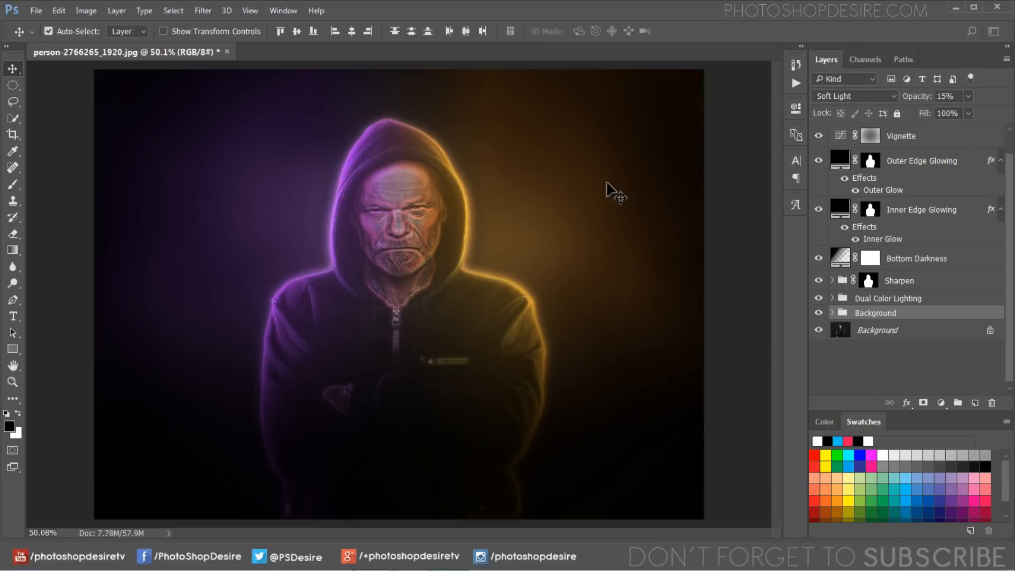
Load the Sharpen group's mask as a selection and add a mask to the Background group that hides the man.
drag(873, 292, 870, 286)
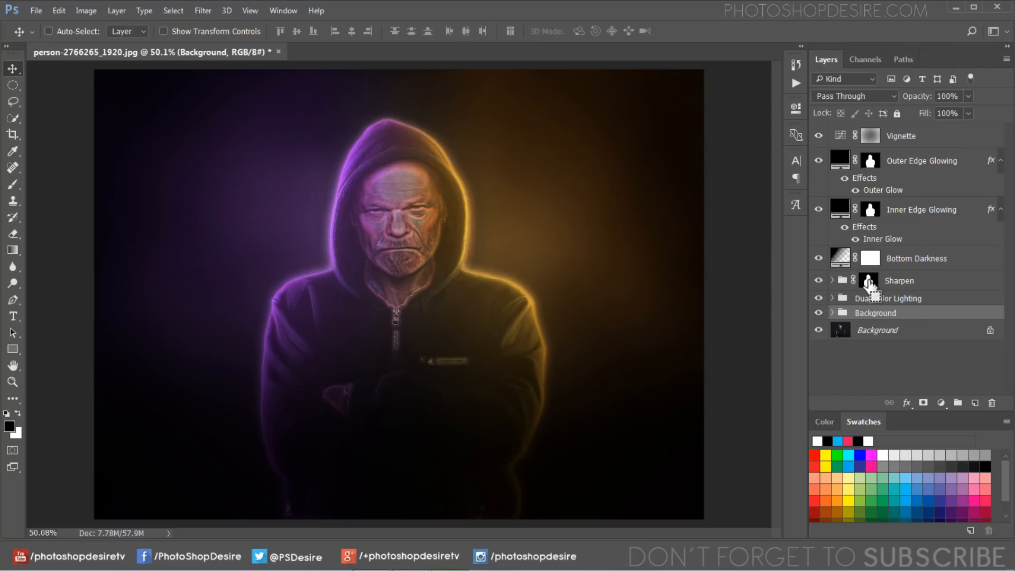
ctrl+click(869, 282)
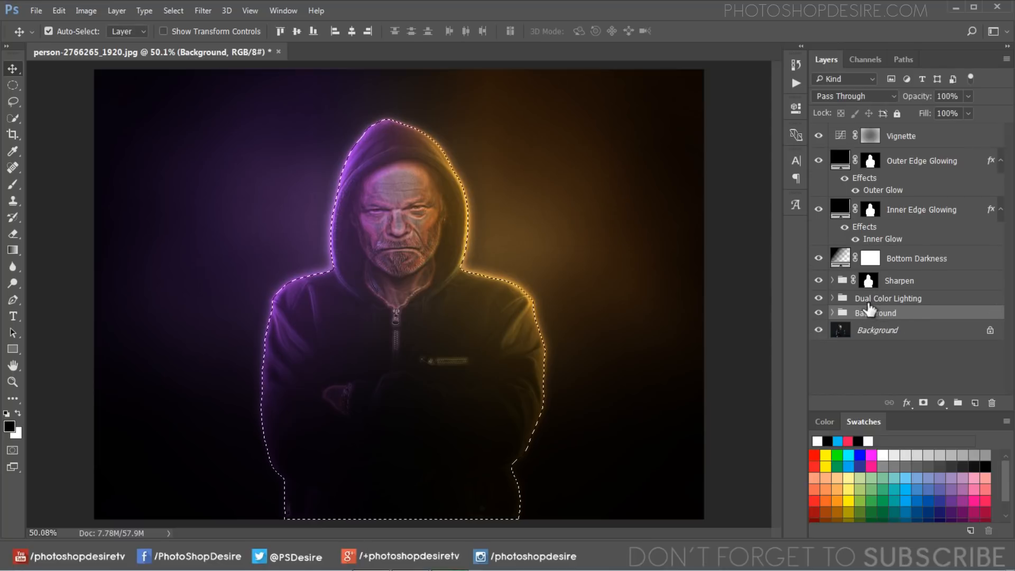
click(923, 404)
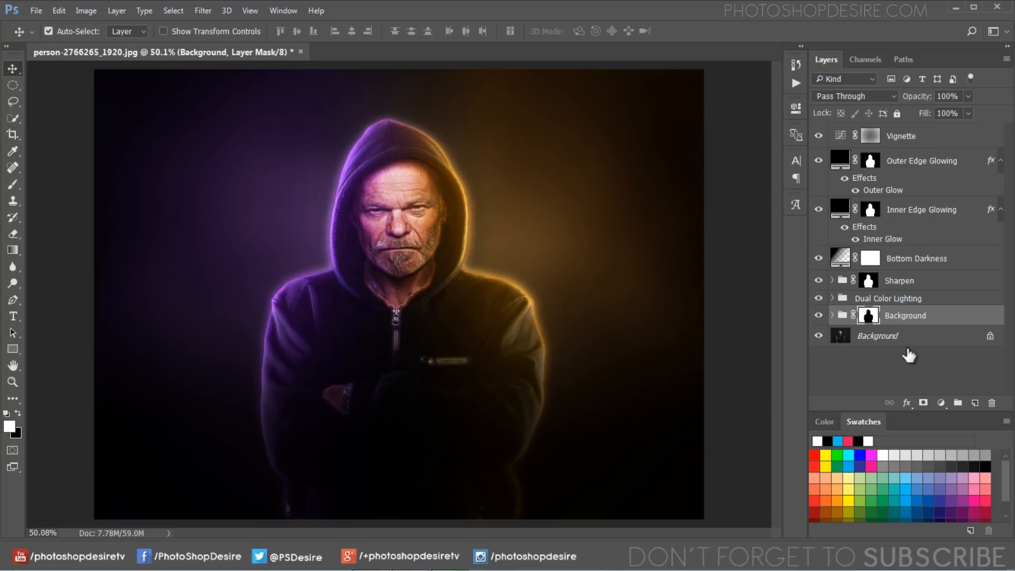
Toggle the visibility of the Background, Dual Color Lighting and Sharpen groups and of the individual effect layers to examine each one's contribution.
click(818, 316)
click(818, 315)
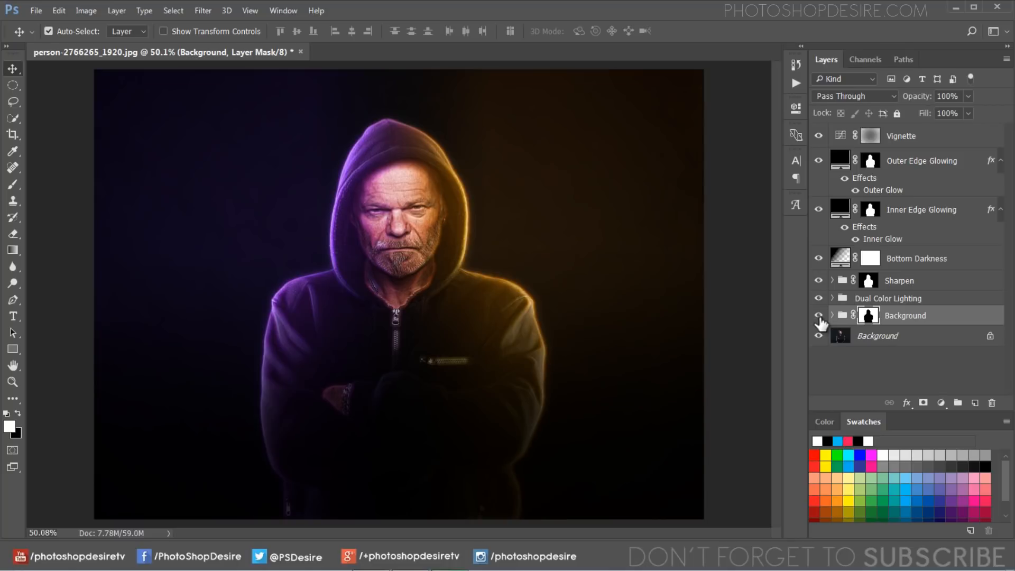
click(818, 315)
click(819, 316)
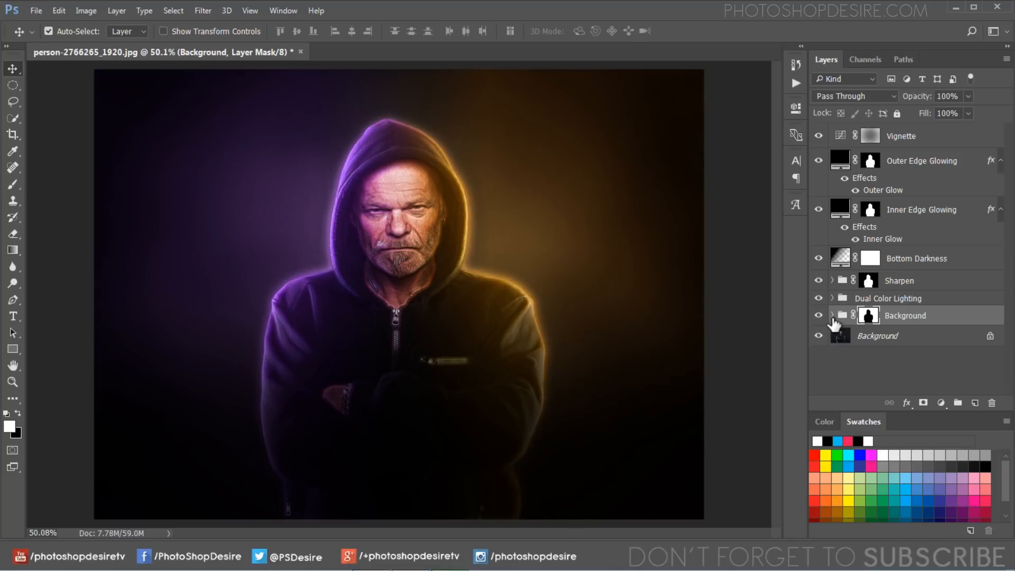
click(818, 299)
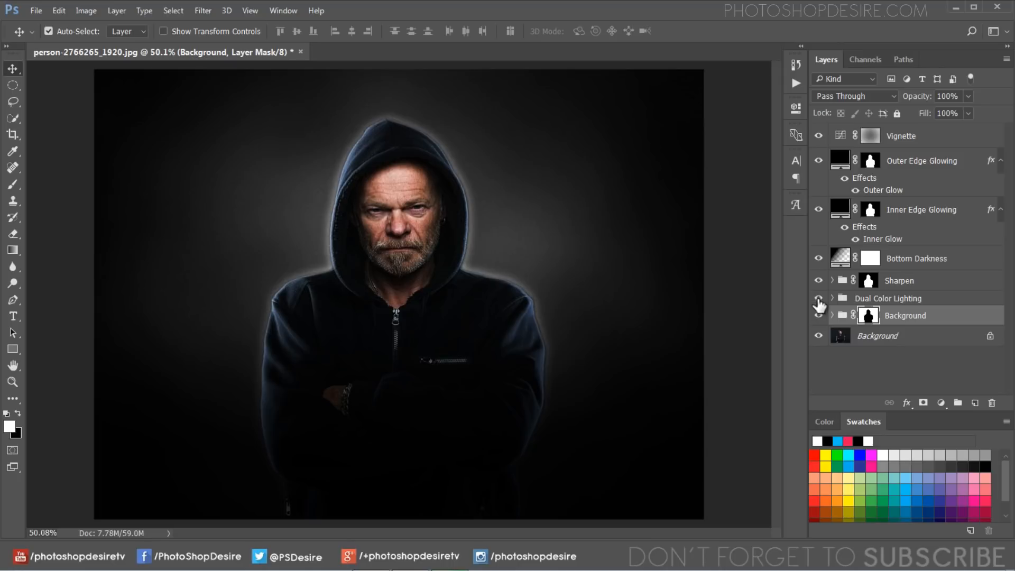
click(818, 299)
click(819, 281)
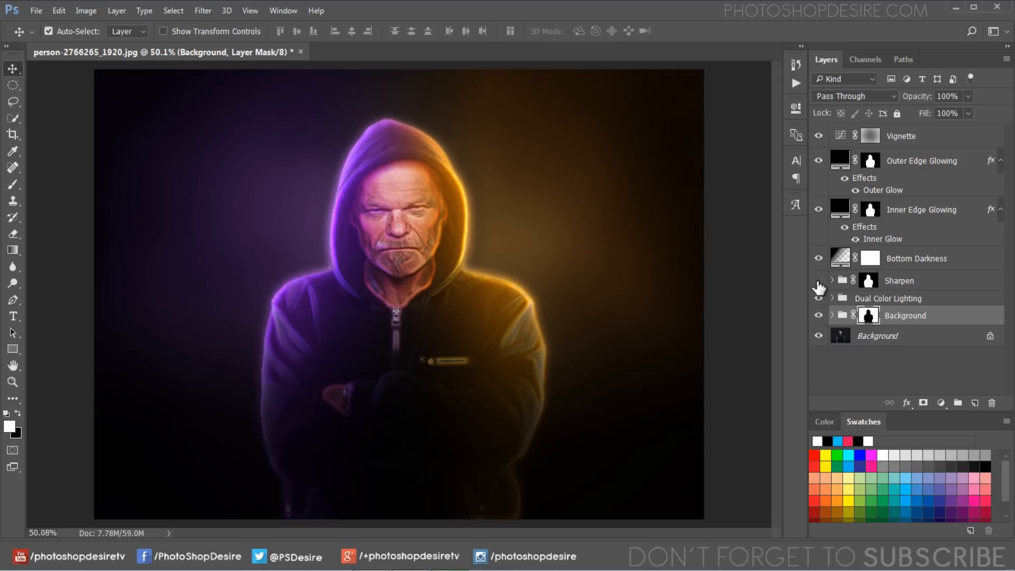
click(818, 281)
click(818, 258)
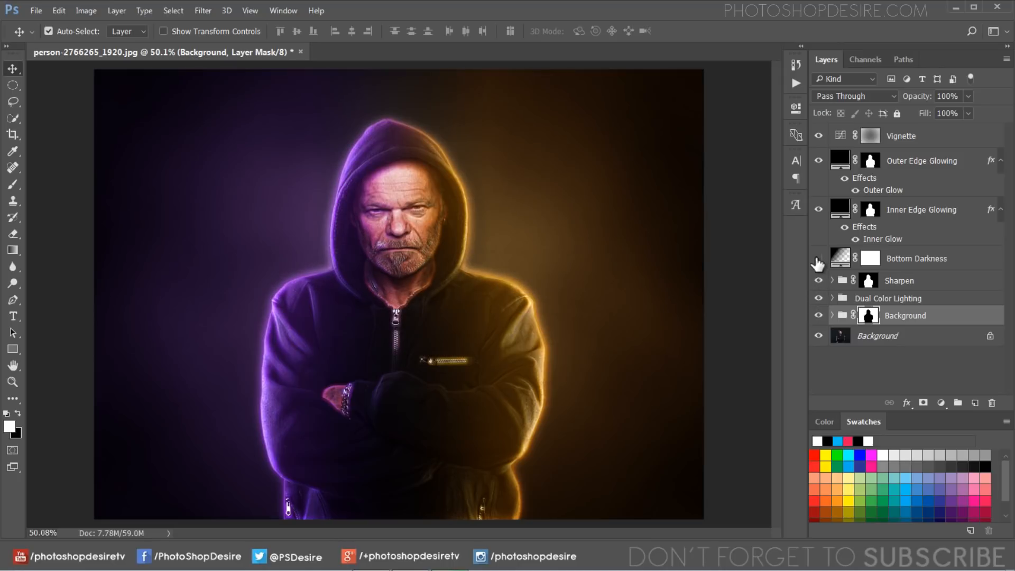
click(818, 210)
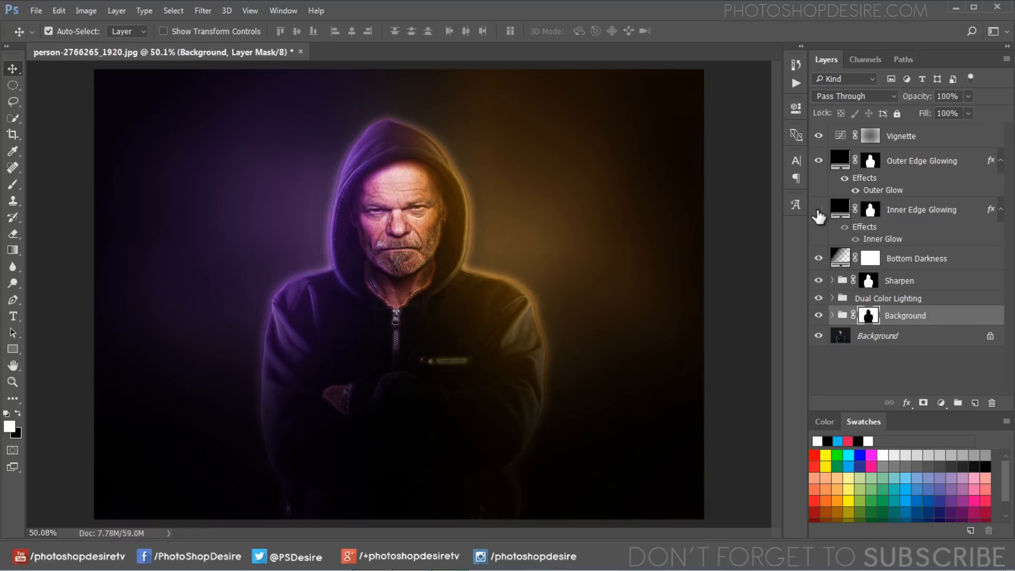
click(819, 211)
click(819, 160)
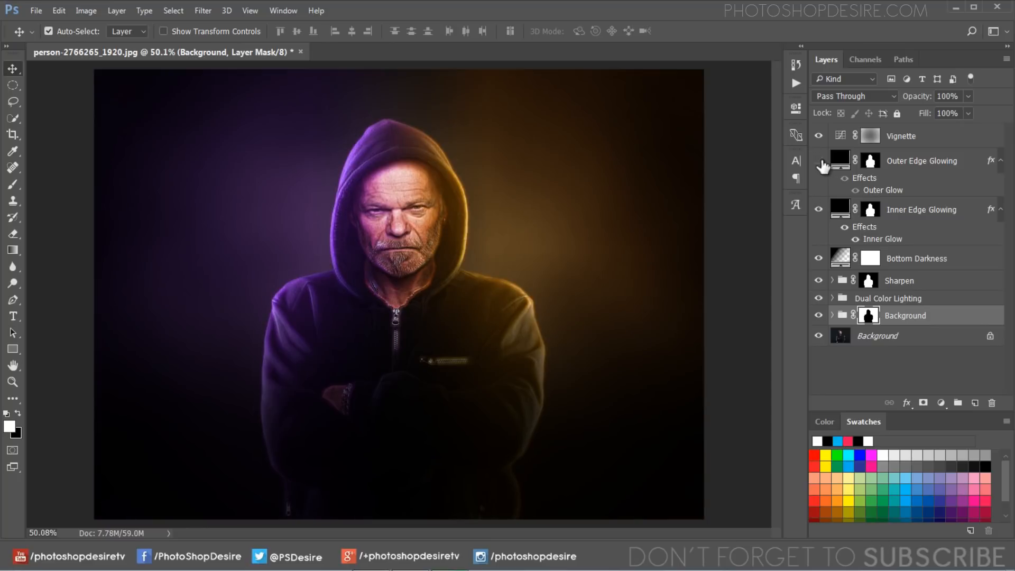
click(819, 161)
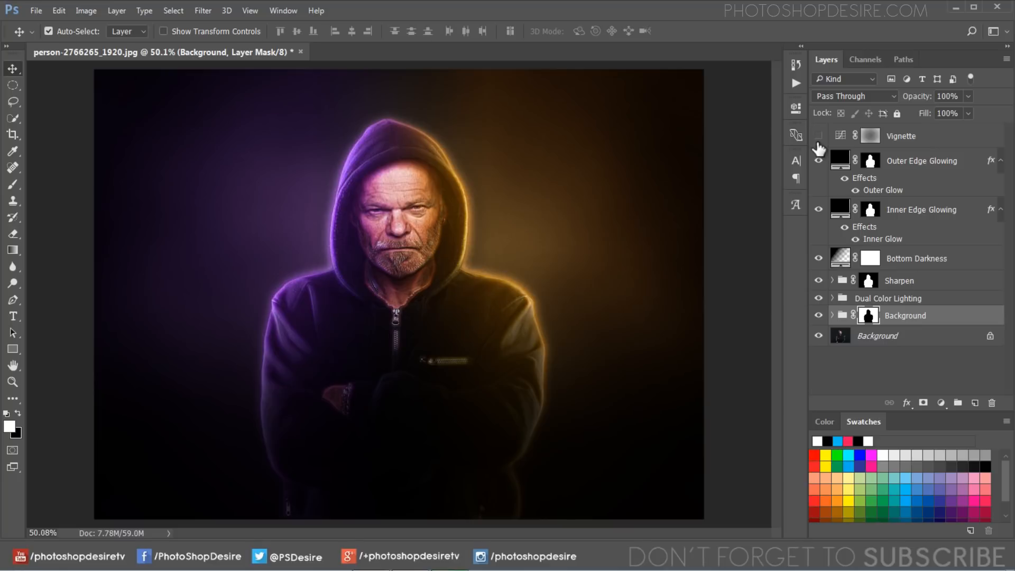
click(818, 137)
Reduce the Outer Glow opacity of the Outer Edge Glowing layer to 50% and compare the image with the layer hidden and shown.
click(906, 165)
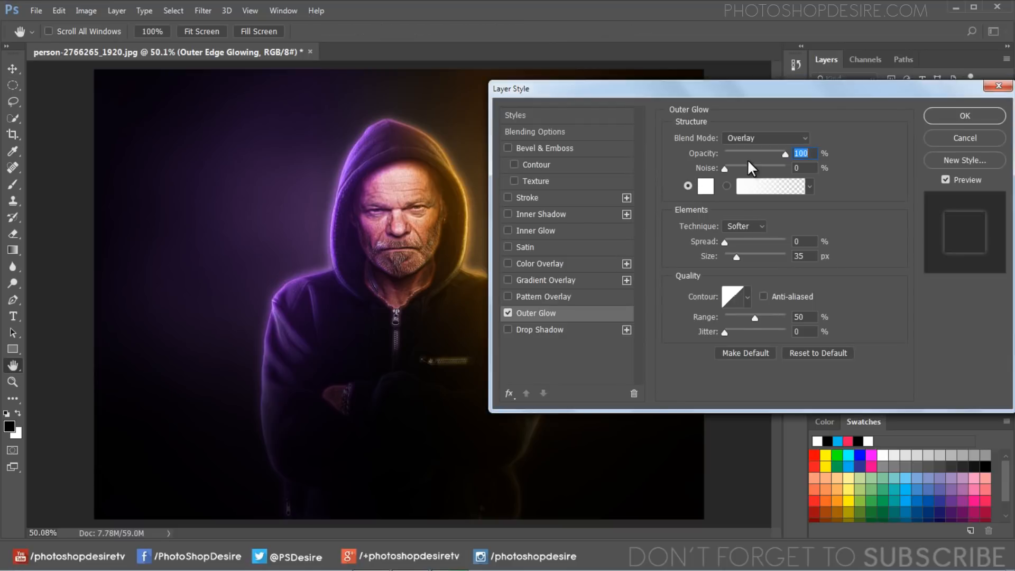
drag(759, 155, 756, 153)
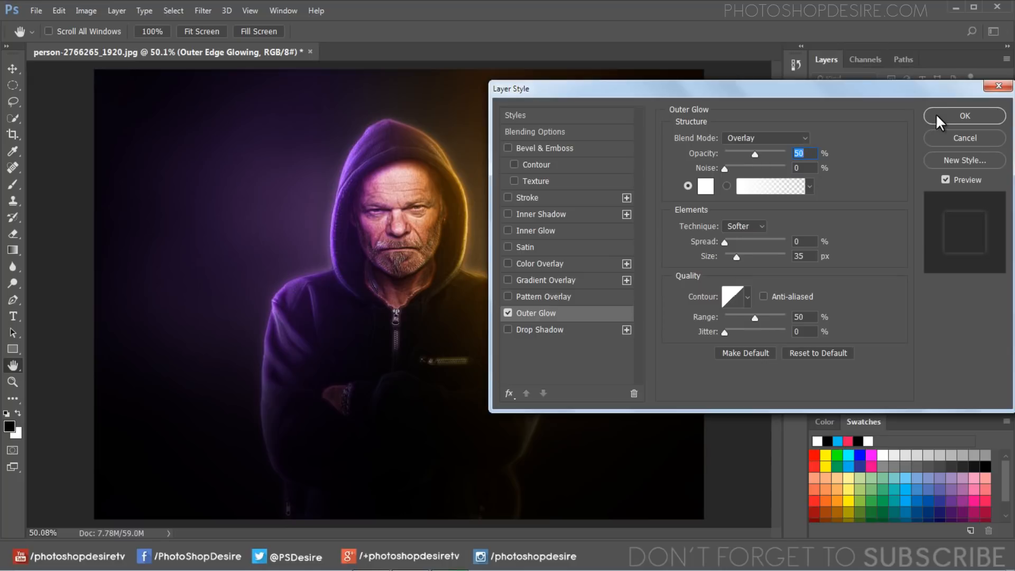
click(964, 117)
click(821, 163)
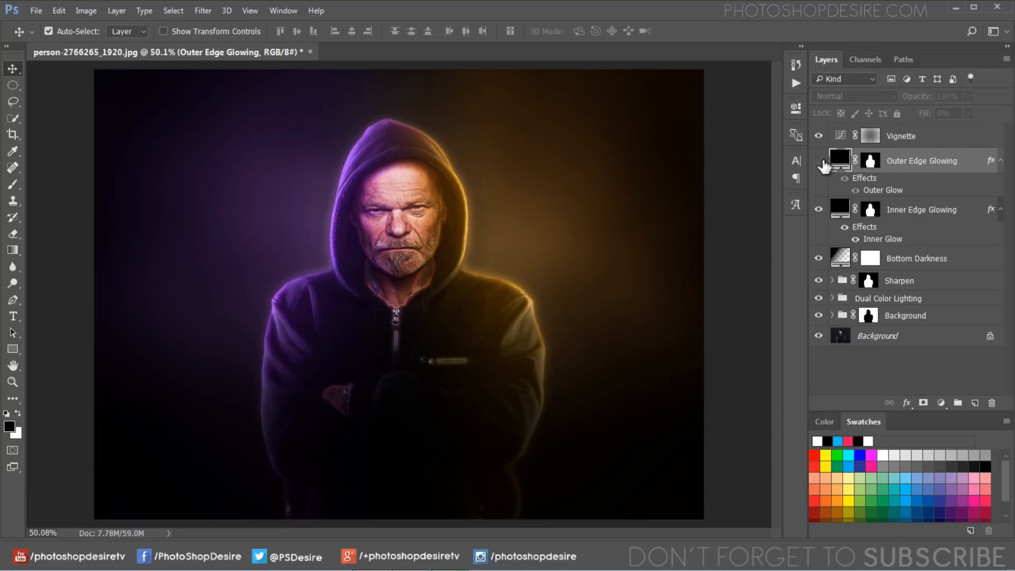
click(821, 163)
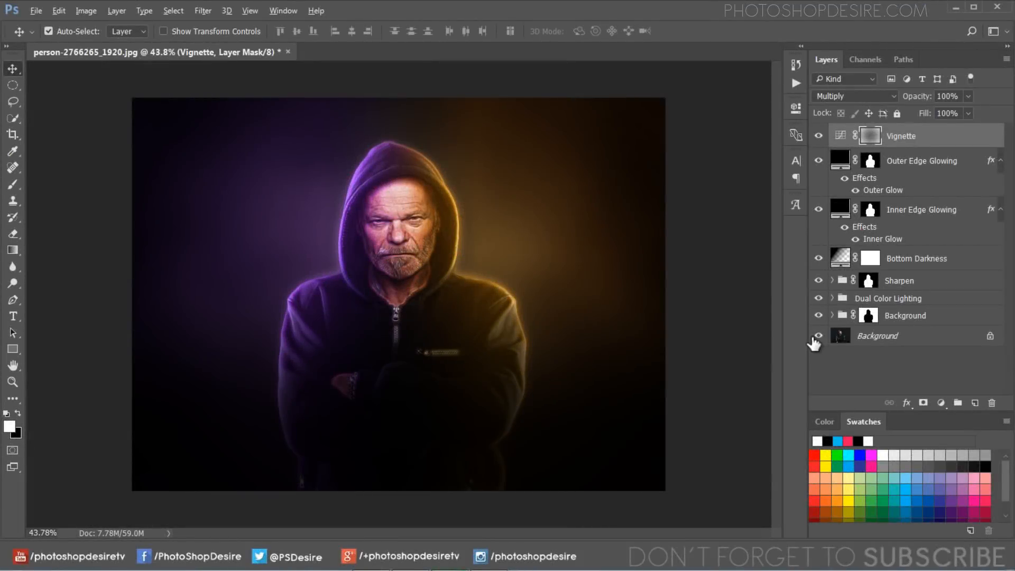
Compare the original photo with the purple and orange result by hiding and showing all layers above the original.
alt+click(815, 339)
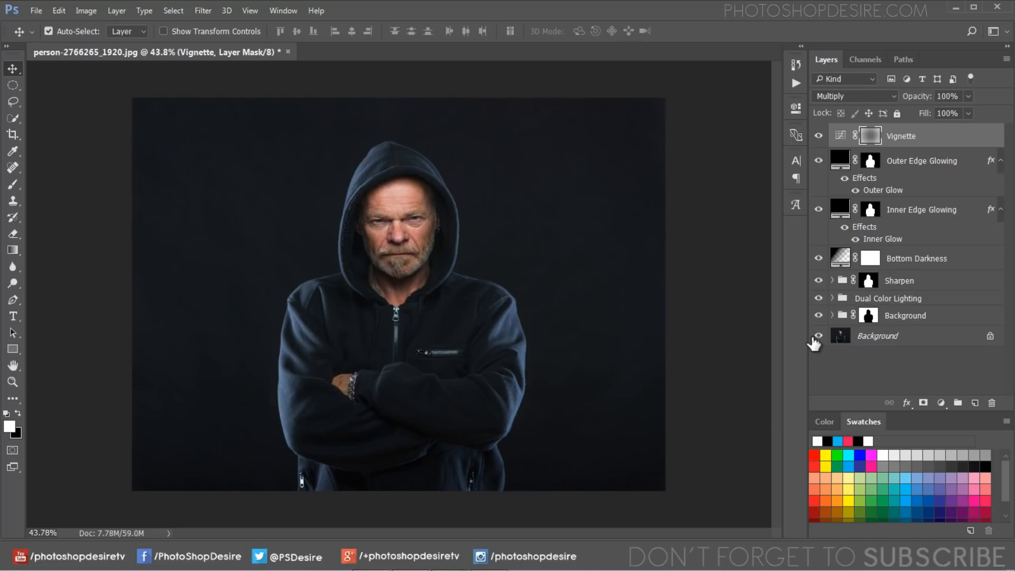
alt+click(817, 337)
alt+click(816, 337)
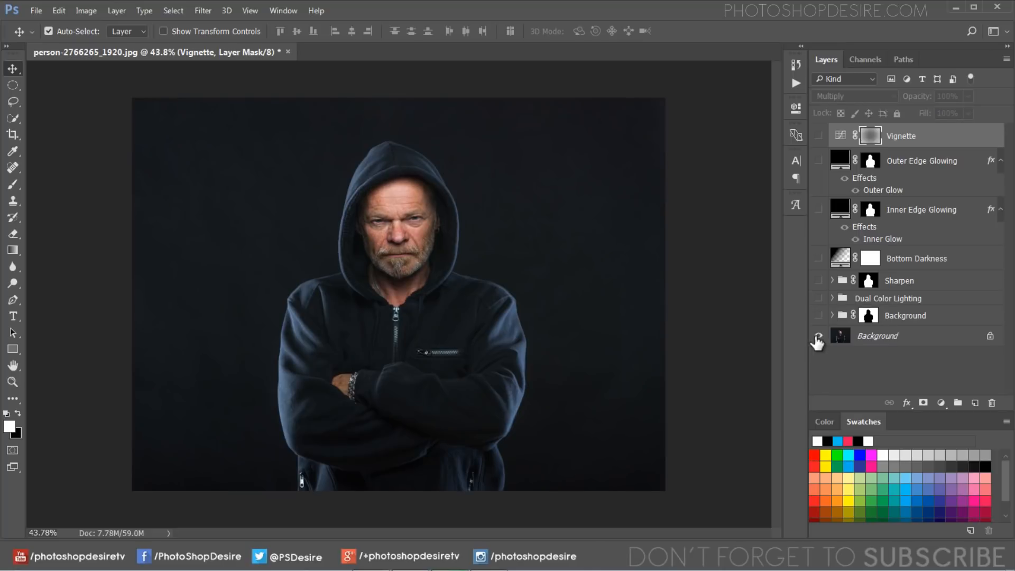
alt+click(818, 336)
alt+click(817, 336)
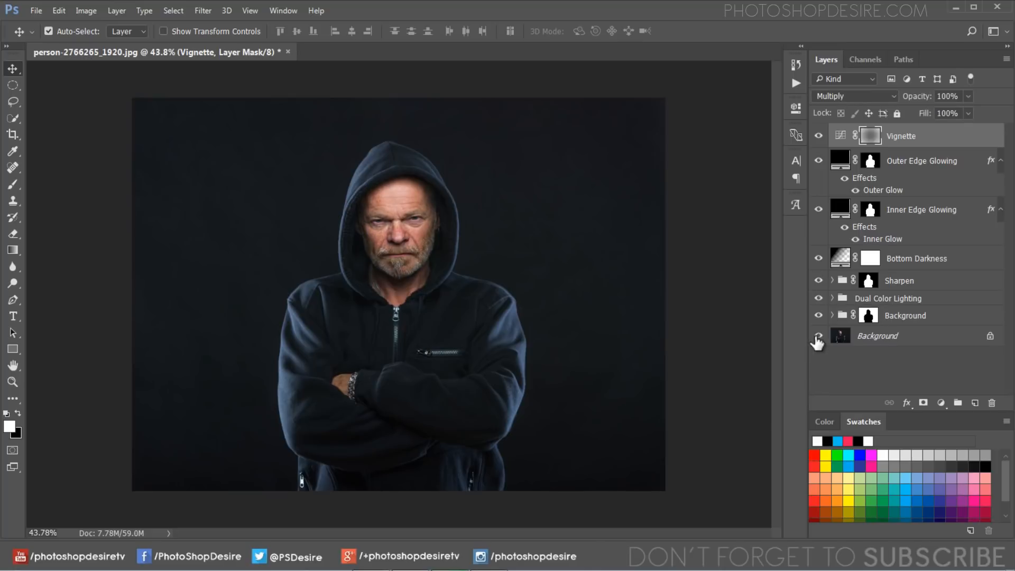
alt+click(817, 337)
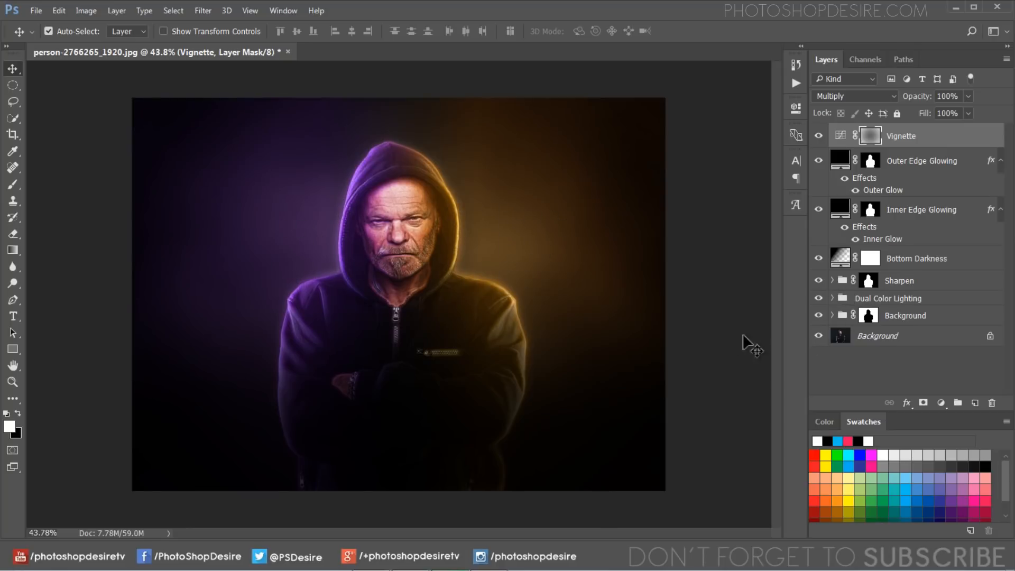
Change the Light Color copy fill layer in the Dual Color Lighting group to blue 00aeef.
click(833, 298)
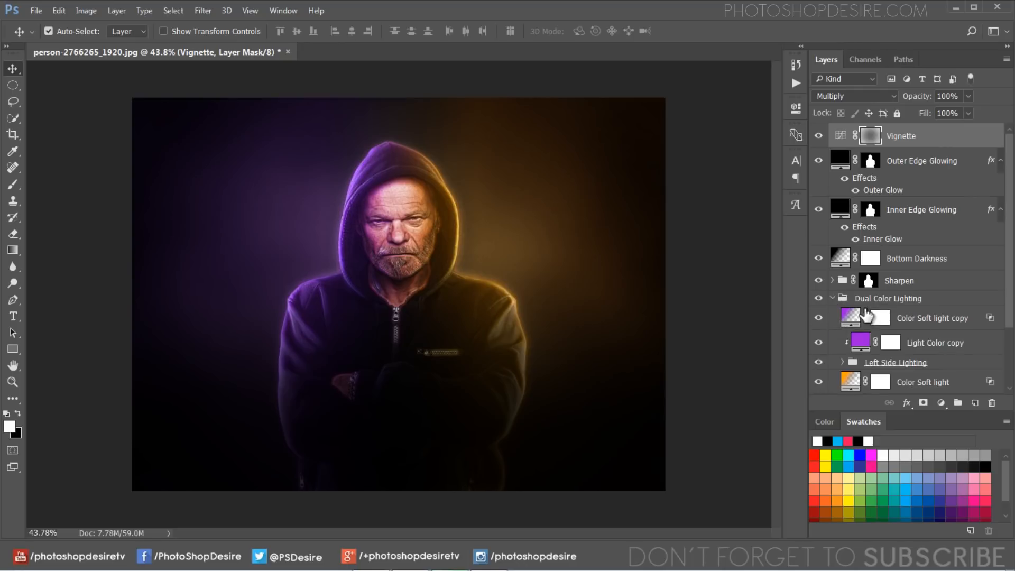
scroll(865, 312, down, 1)
double_click(860, 319)
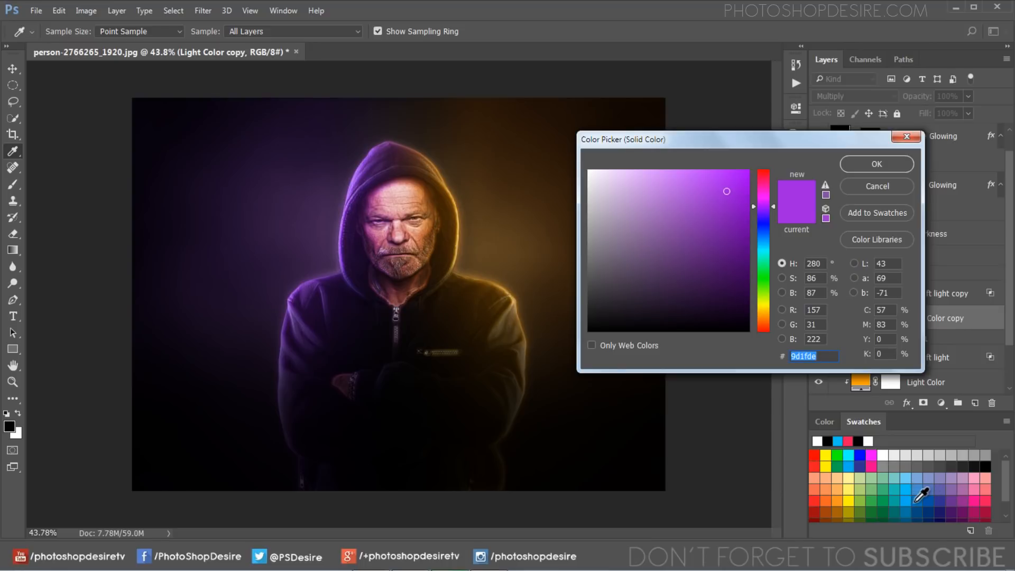
click(908, 500)
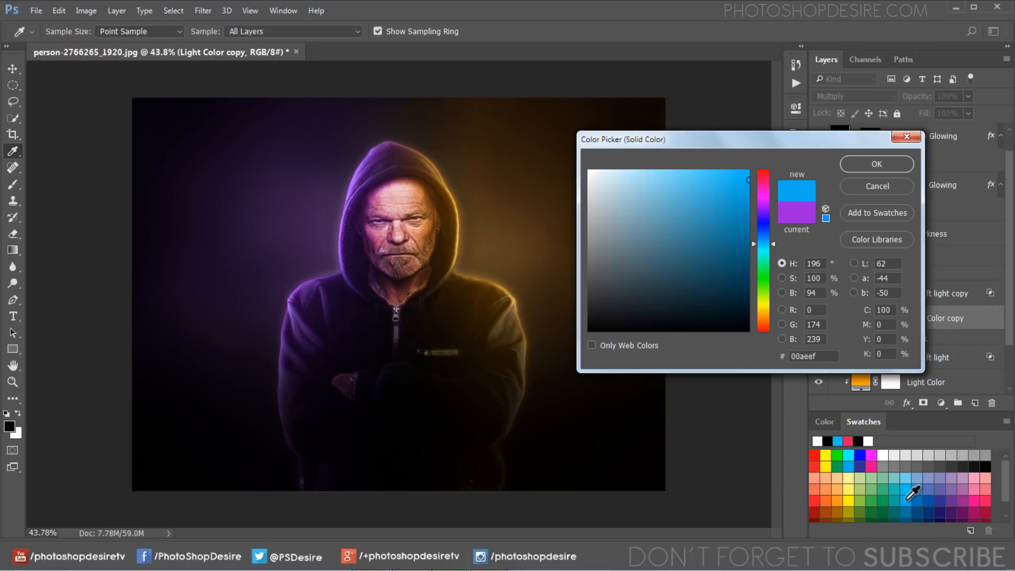
click(851, 166)
Change the Light Color fill layer above the Right Side Lighting group to pinkish red ed145b.
scroll(898, 296, down, 2)
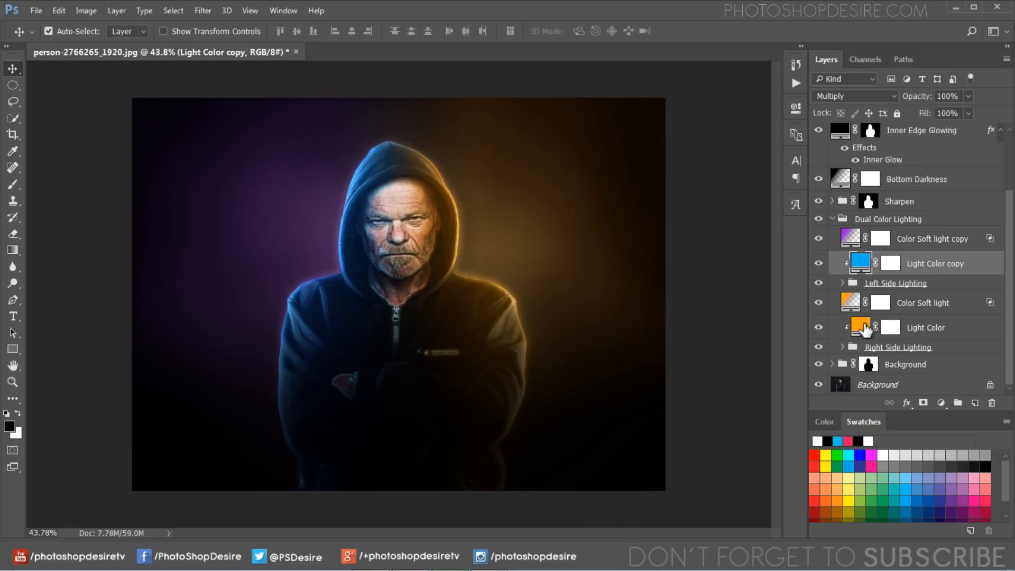
double_click(863, 325)
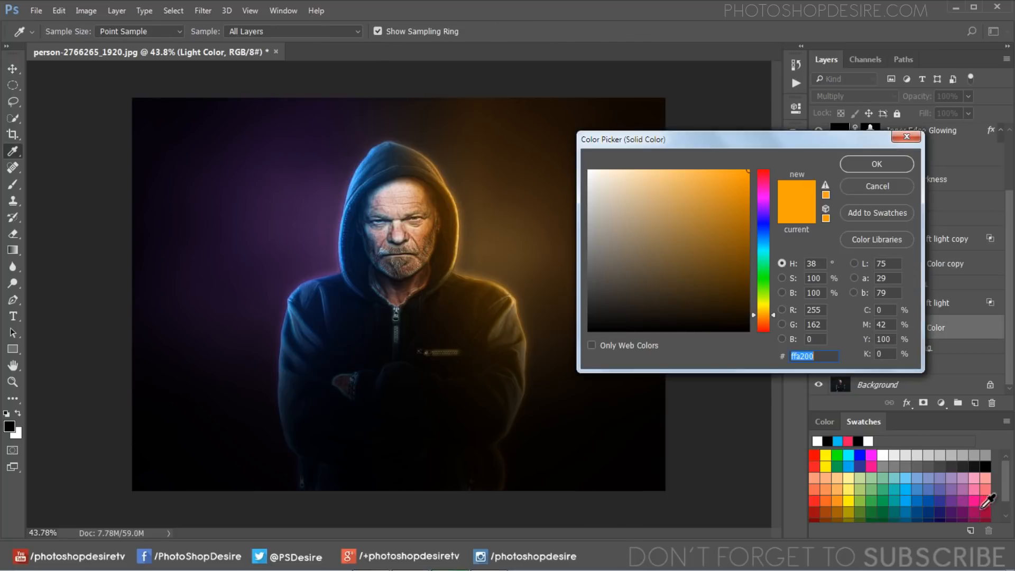
click(984, 503)
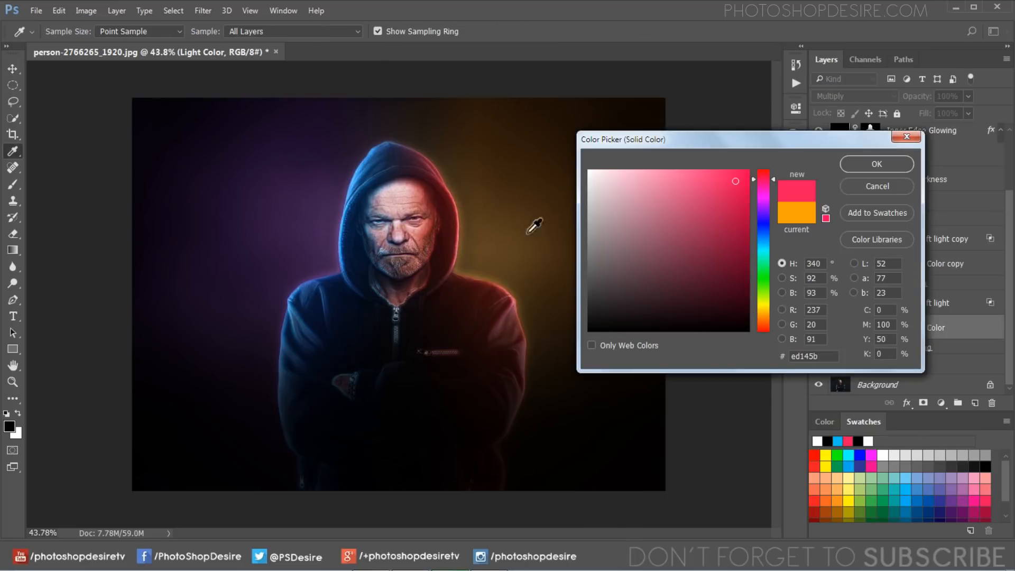
click(876, 164)
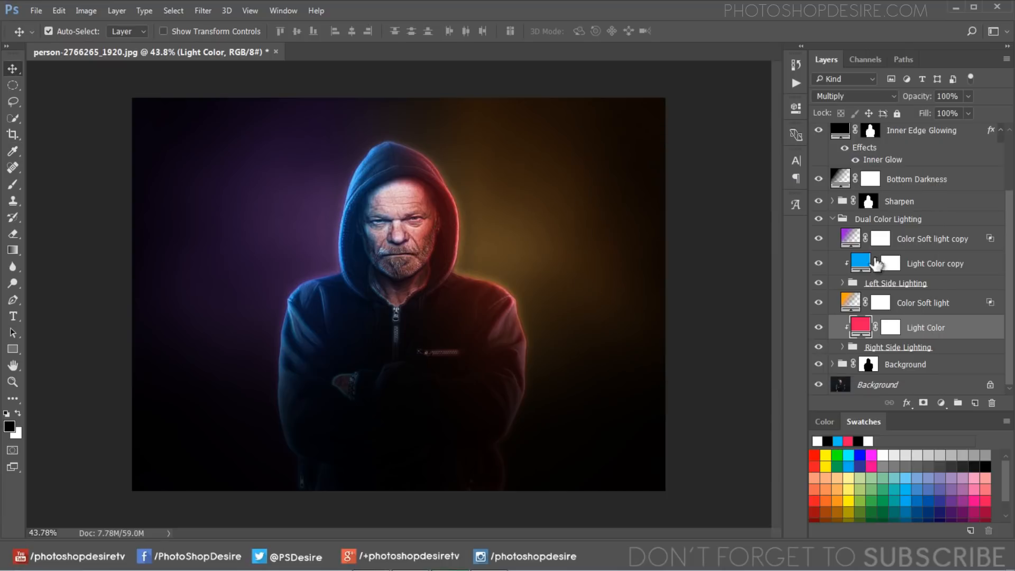
Recolor the orange stop of the Color Soft light layer's gradient to the same pinkish red swatch as the Light Color layer.
double_click(850, 302)
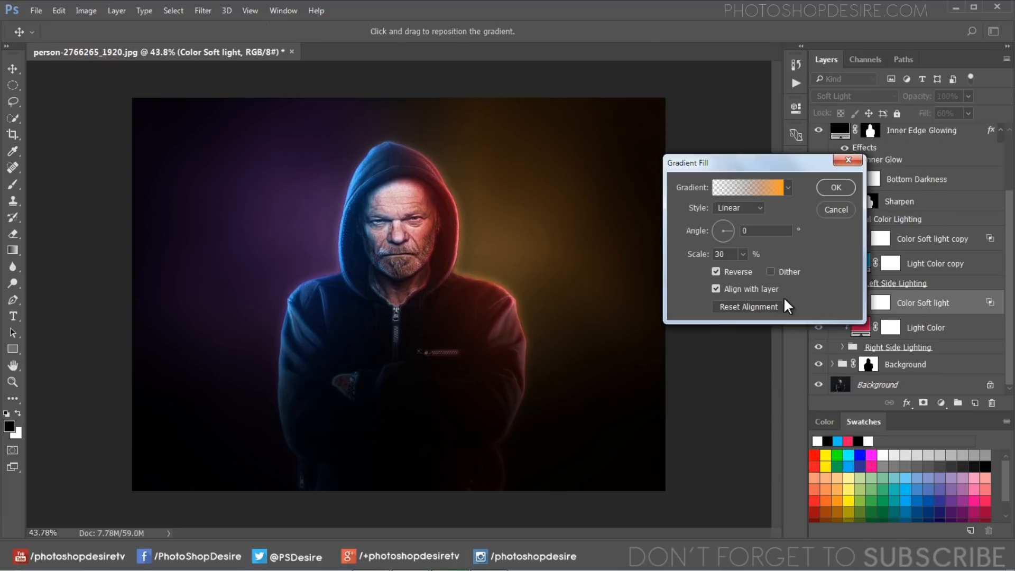
click(774, 193)
click(569, 300)
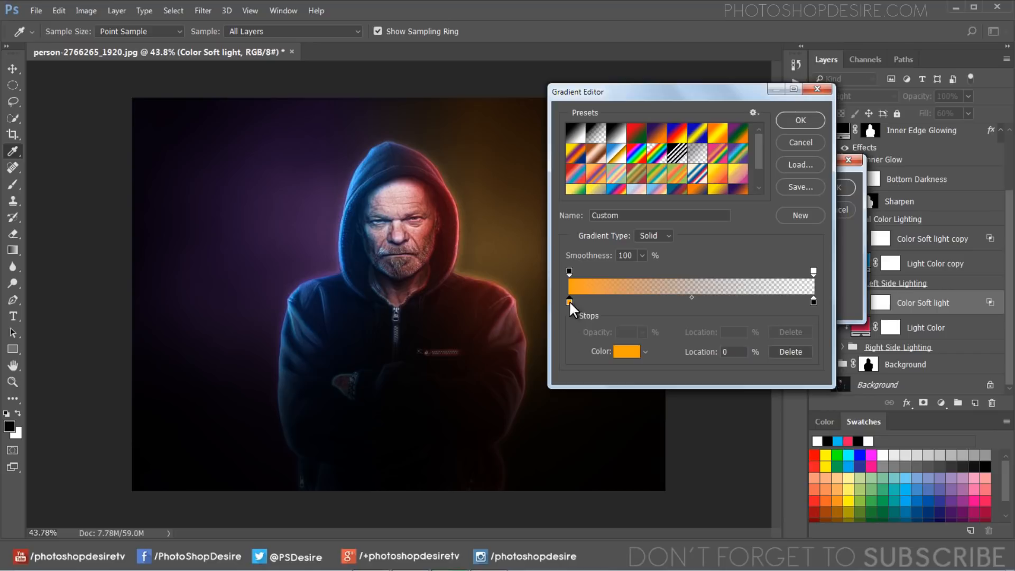
click(984, 499)
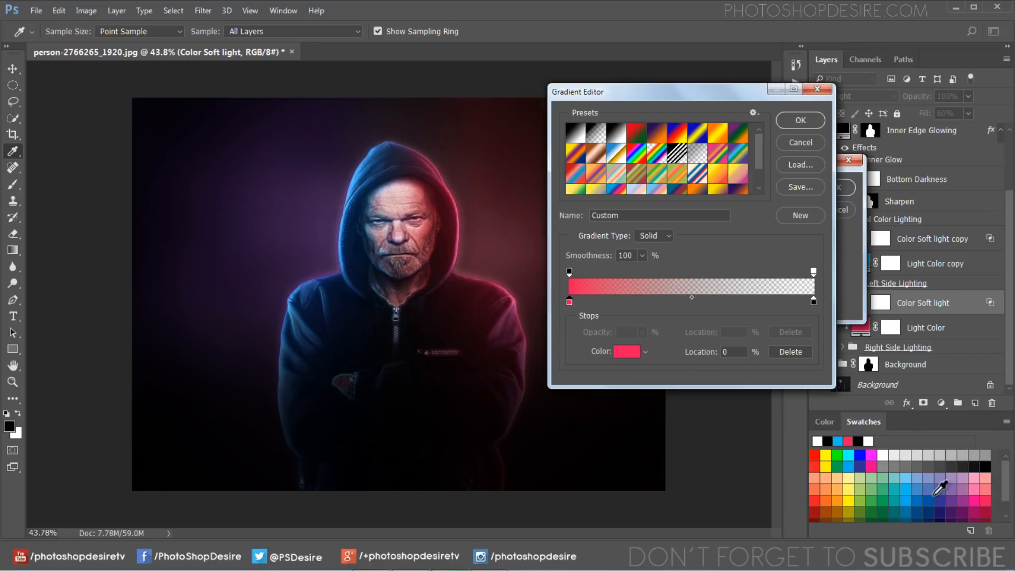
click(784, 124)
click(836, 189)
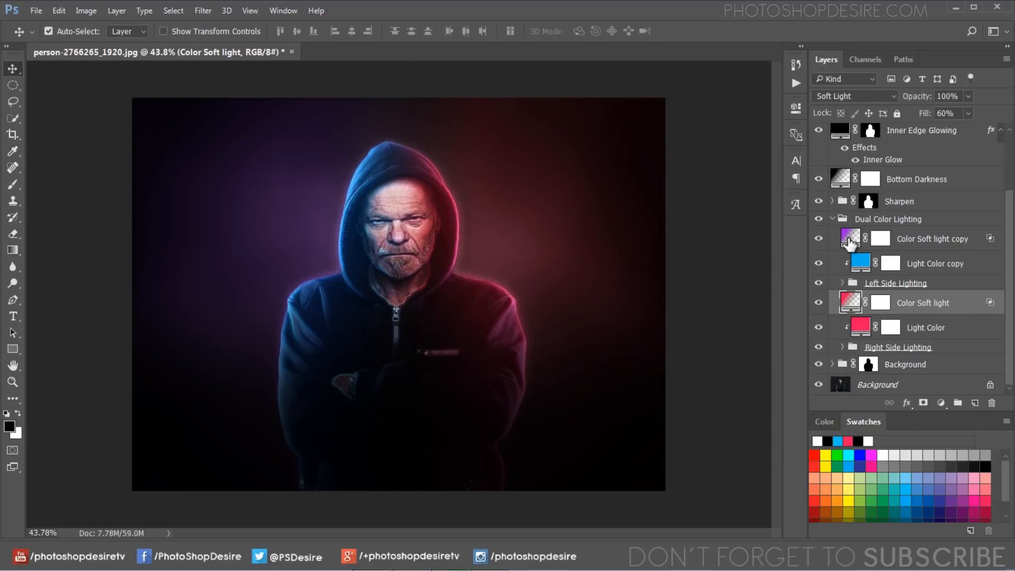
Recolor the purple stop of the Color Soft light copy layer's gradient to blue 00aeef.
double_click(849, 241)
click(715, 188)
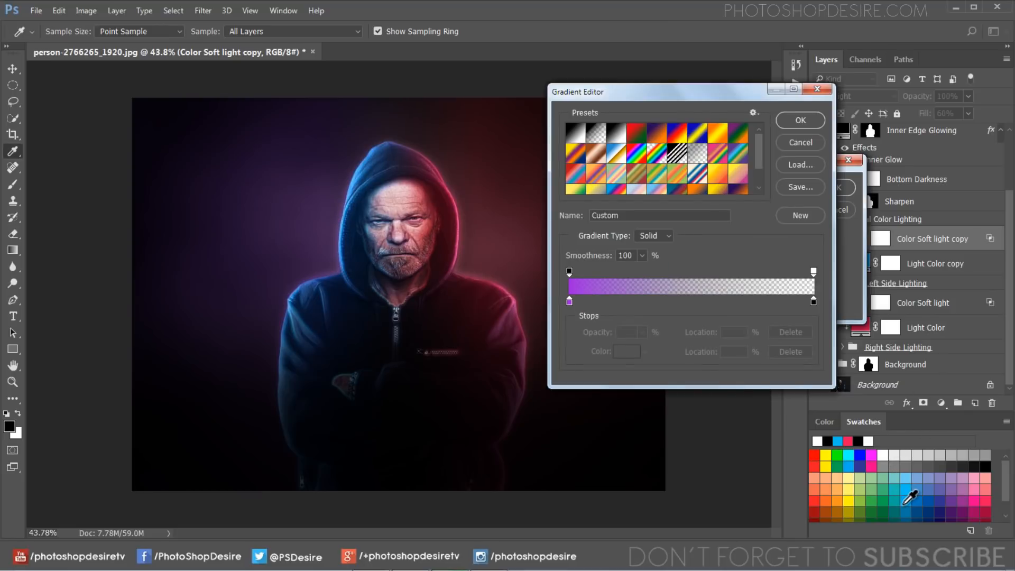
click(569, 301)
click(627, 351)
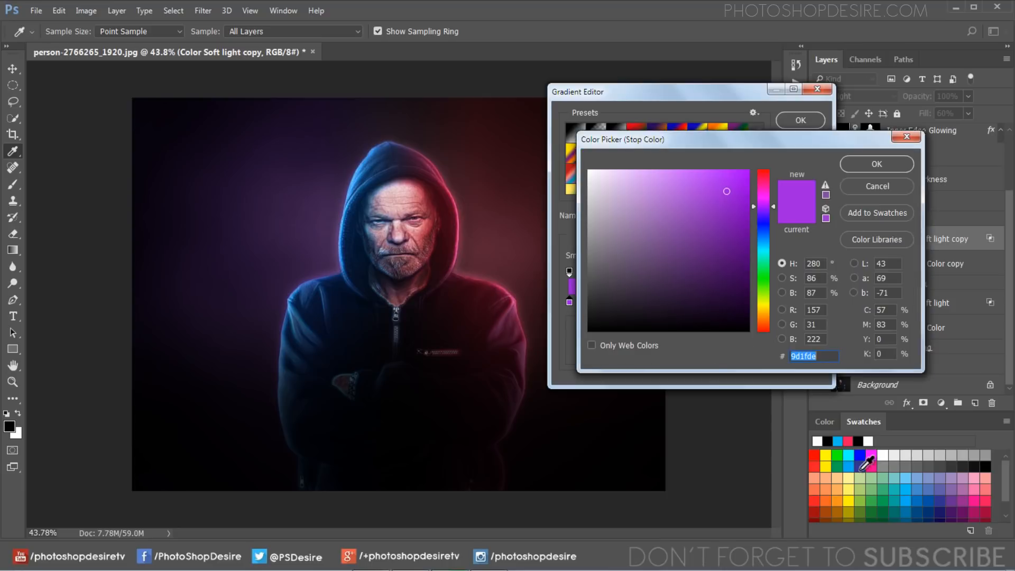
click(909, 499)
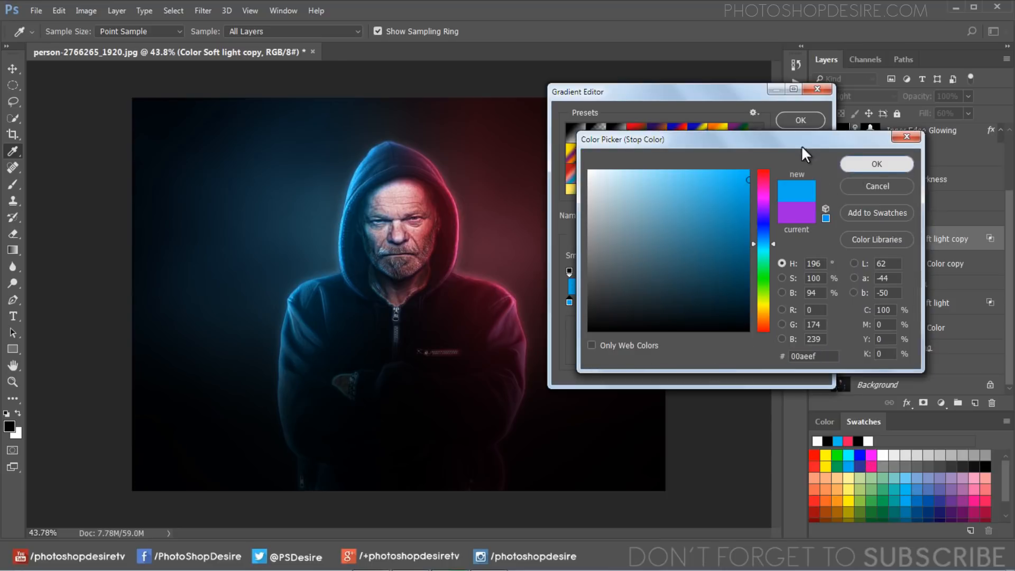
click(859, 163)
click(801, 120)
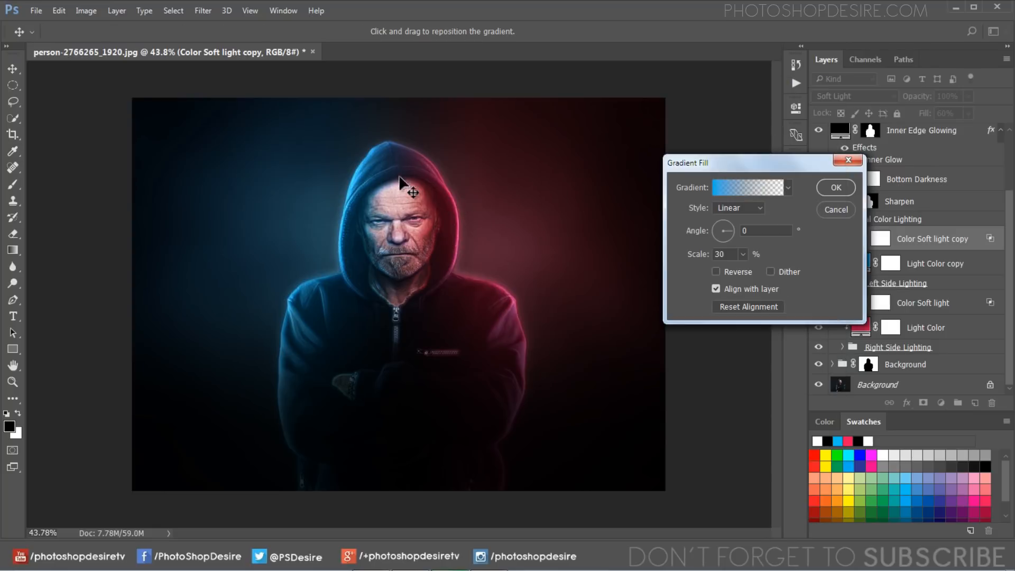
click(823, 189)
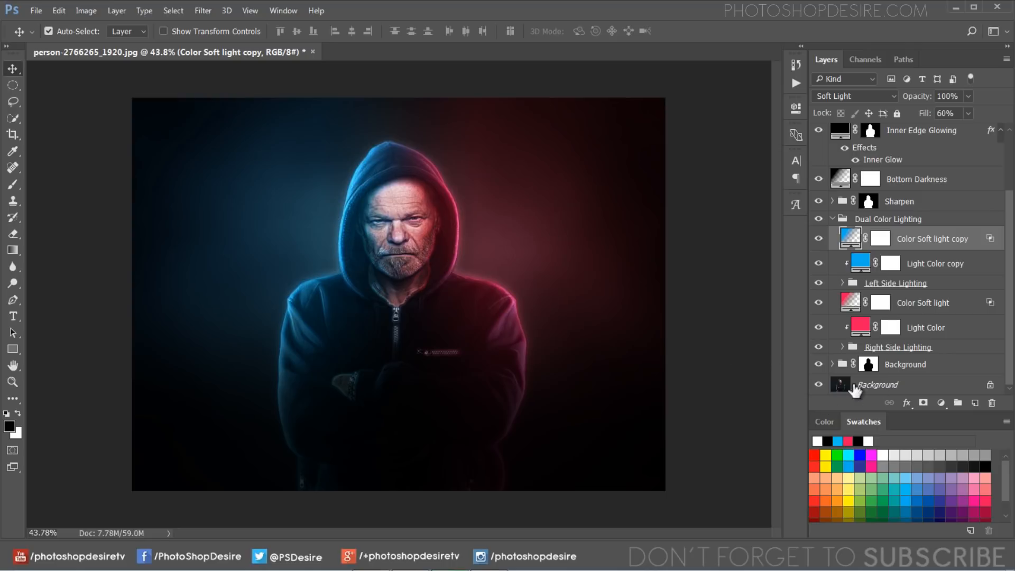
Compare the original photo with the blue and red version by hiding and showing all layers above the original.
alt+click(818, 385)
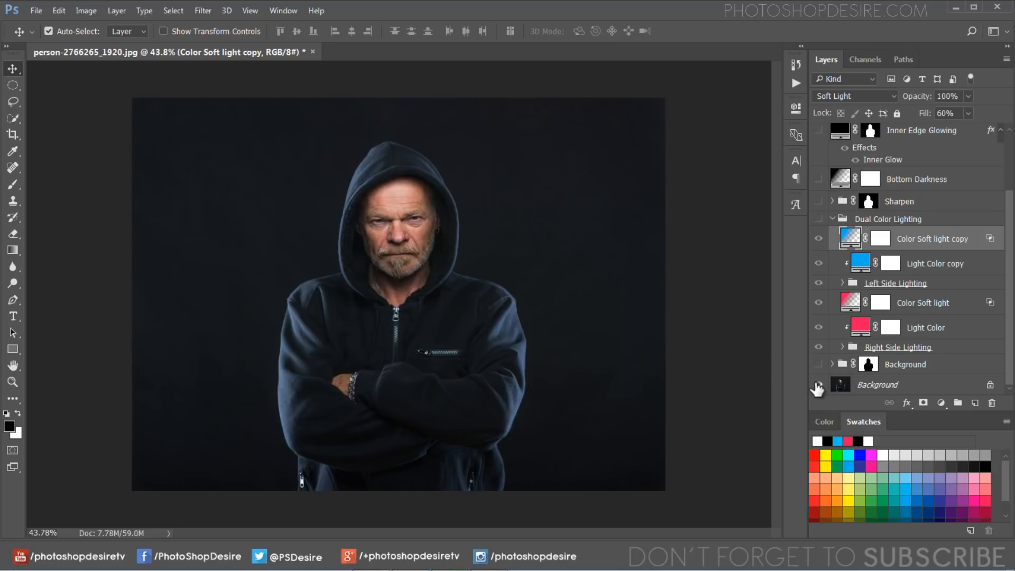
alt+click(818, 385)
alt+click(817, 385)
alt+click(818, 385)
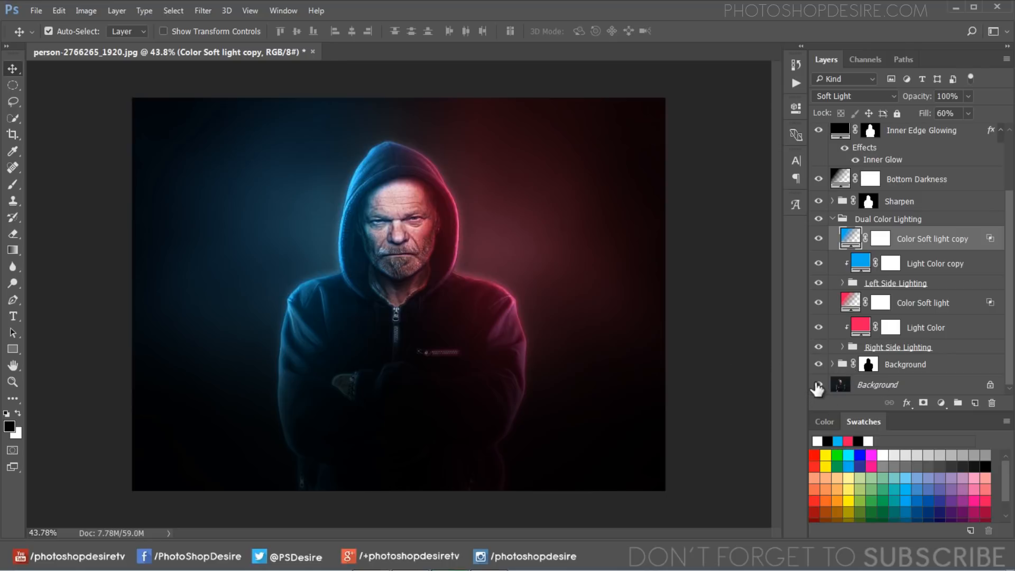